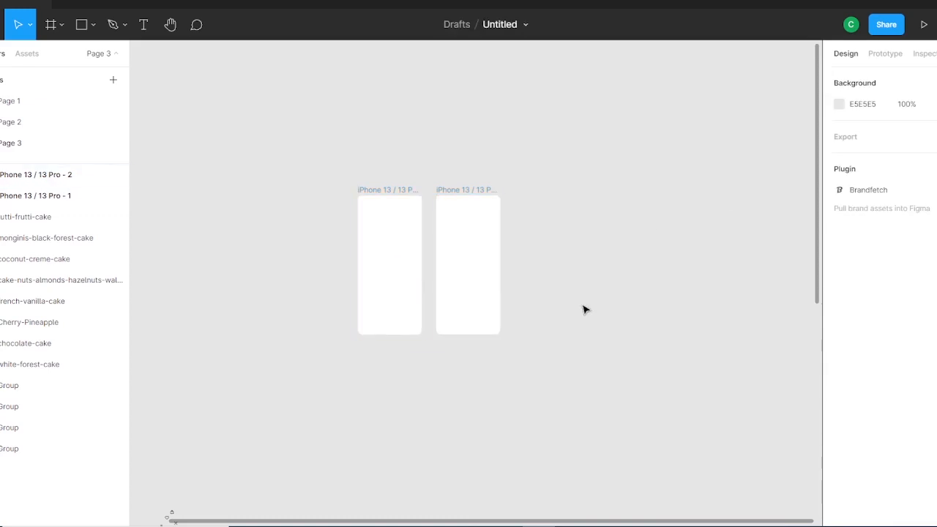
Move the second iPhone frame away from the first, leaving a gap of about 184 between them.
drag(579, 372, 395, 293)
drag(481, 276, 481, 375)
scroll(510, 371, down, 1)
scroll(449, 320, up, 2)
drag(449, 320, 497, 312)
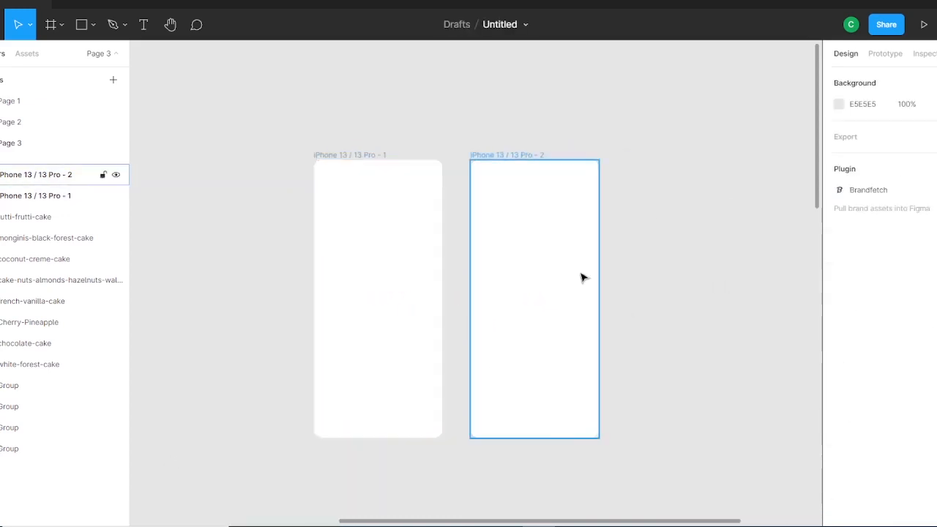
drag(581, 276, 612, 276)
Add a layout grid of 5 stretched columns with a margin of 25 to both iPhone frames.
click(397, 318)
drag(654, 144, 272, 302)
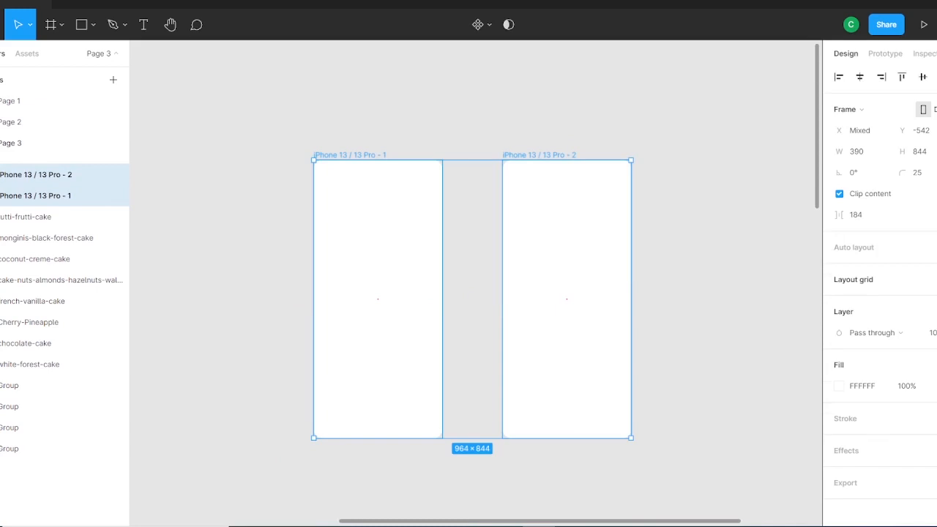
click(935, 280)
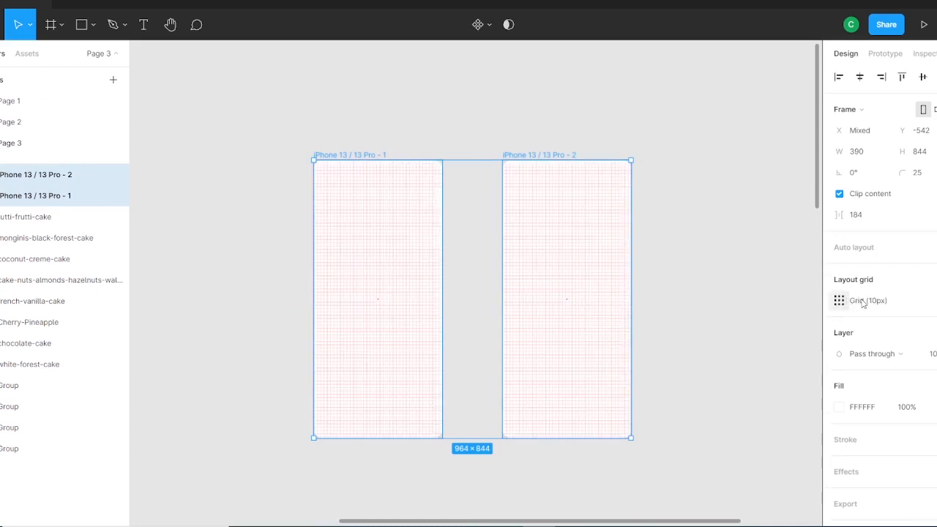
click(839, 300)
click(688, 302)
click(706, 315)
text(19)
key(Return)
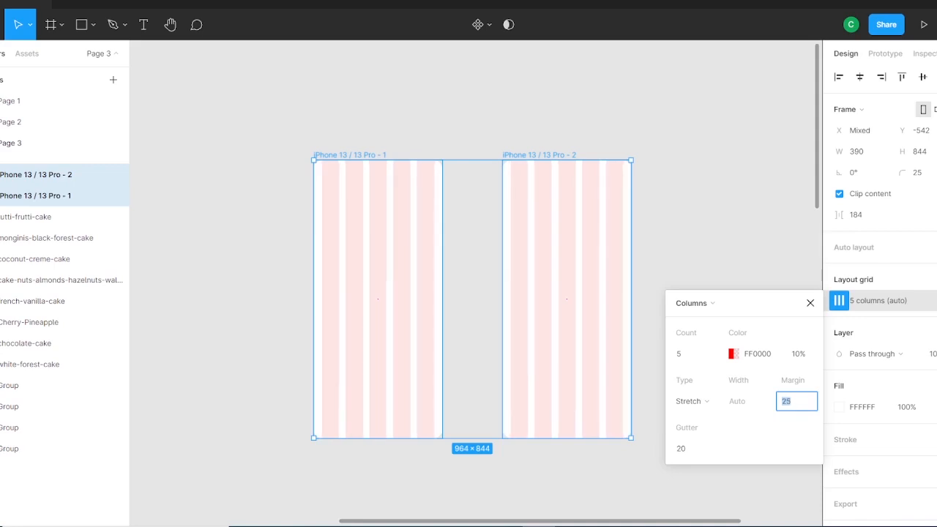
click(809, 303)
Add a second layout grid of 5 stretched rows with a margin of 24 to both iPhone frames.
click(703, 242)
click(323, 155)
shift+click(516, 154)
click(935, 280)
click(839, 301)
click(687, 303)
click(699, 346)
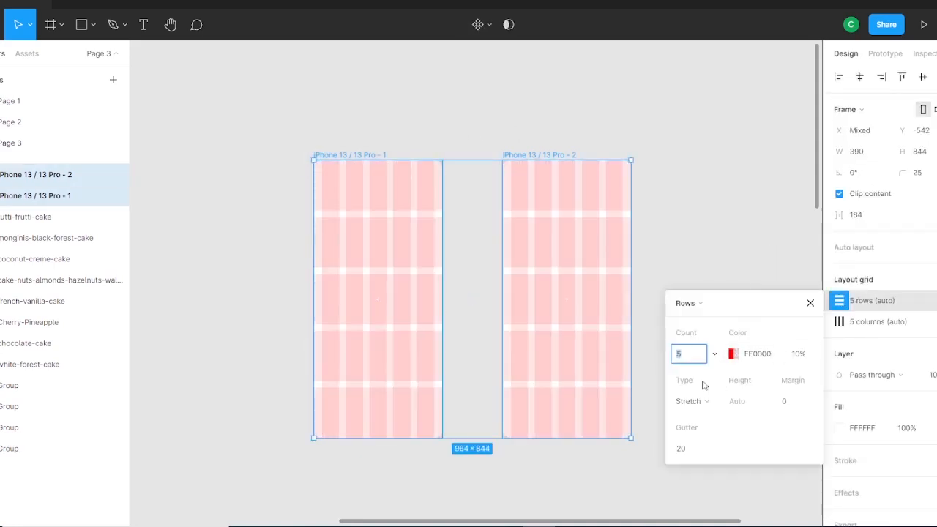
text(24)
key(Return)
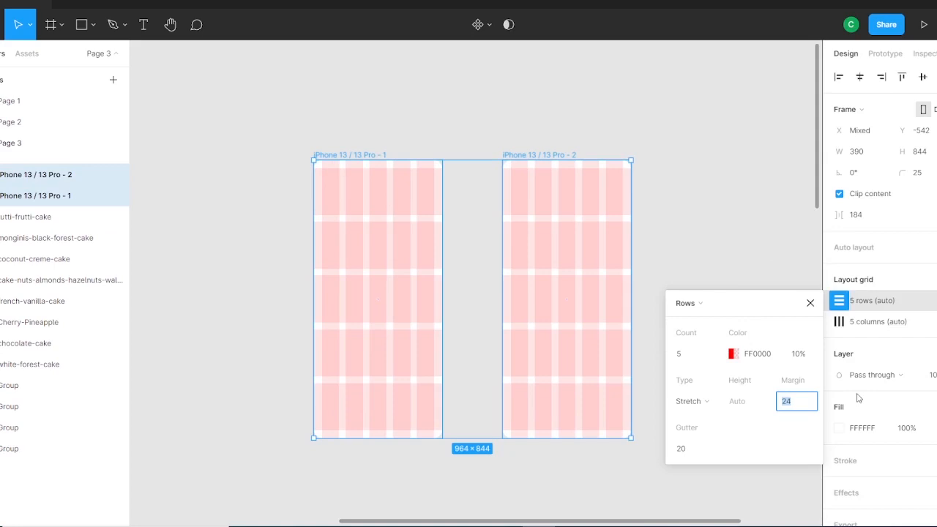
click(810, 303)
click(705, 208)
Draw a full-width banner rectangle near the top of the first iPhone frame and size it to about 390 × 140.
key(ctrl+plus)
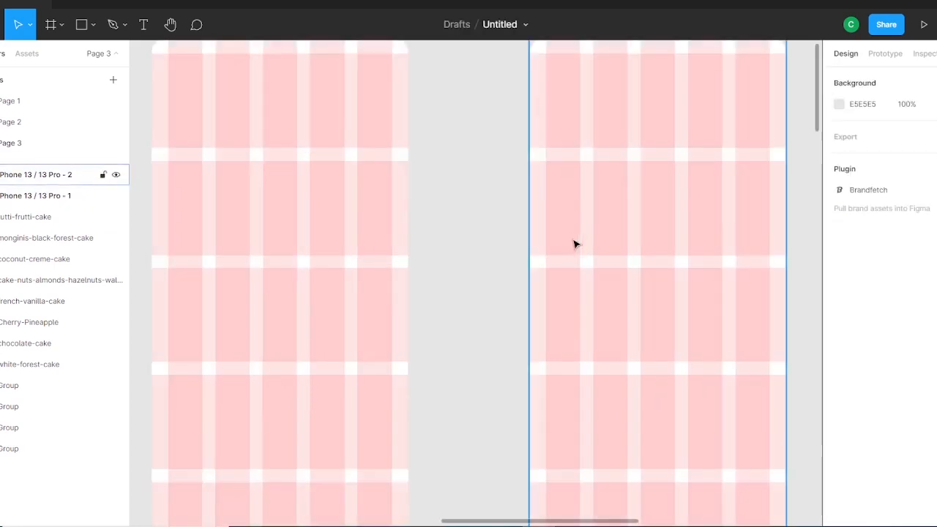
drag(575, 243, 670, 285)
click(89, 36)
click(71, 56)
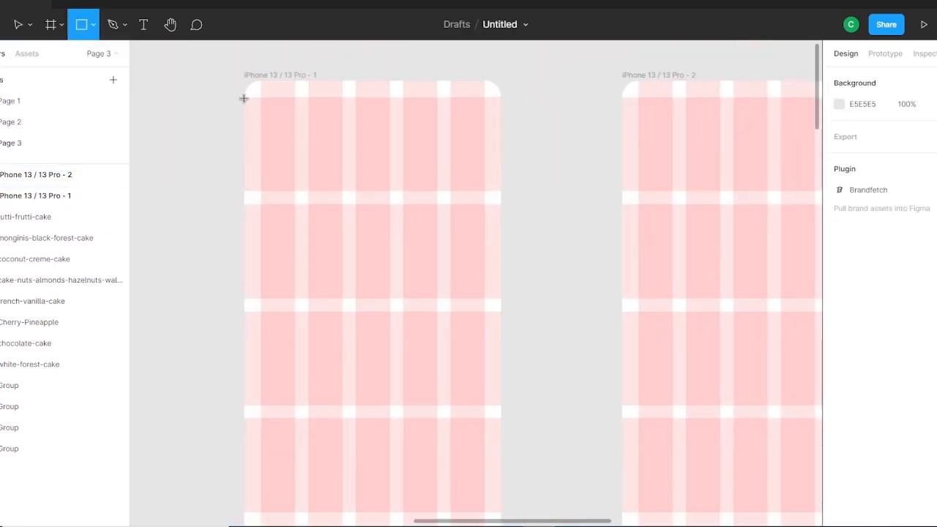
drag(244, 97, 501, 123)
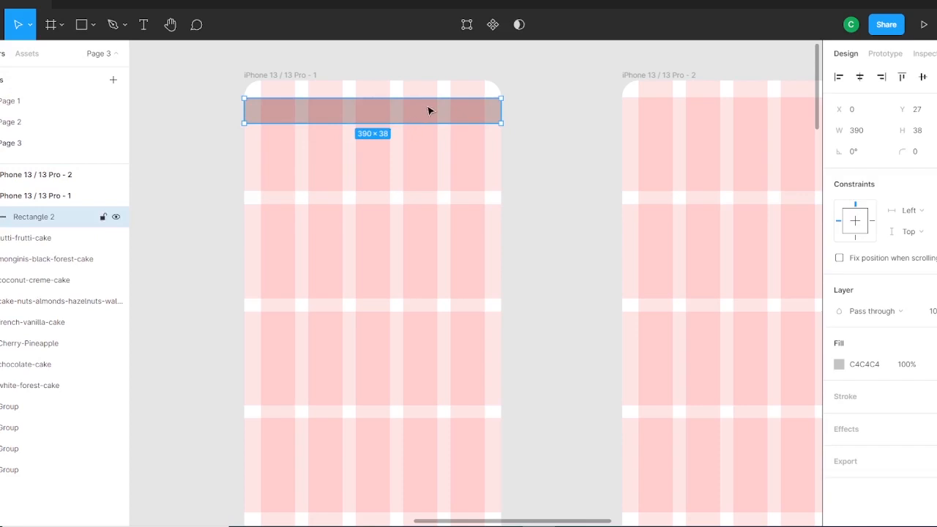
drag(428, 109, 388, 147)
Duplicate the banner below itself, narrow the copy to a 144-wide card at the left margin, and copy it to the right margin.
drag(388, 154, 450, 283)
drag(245, 268, 260, 268)
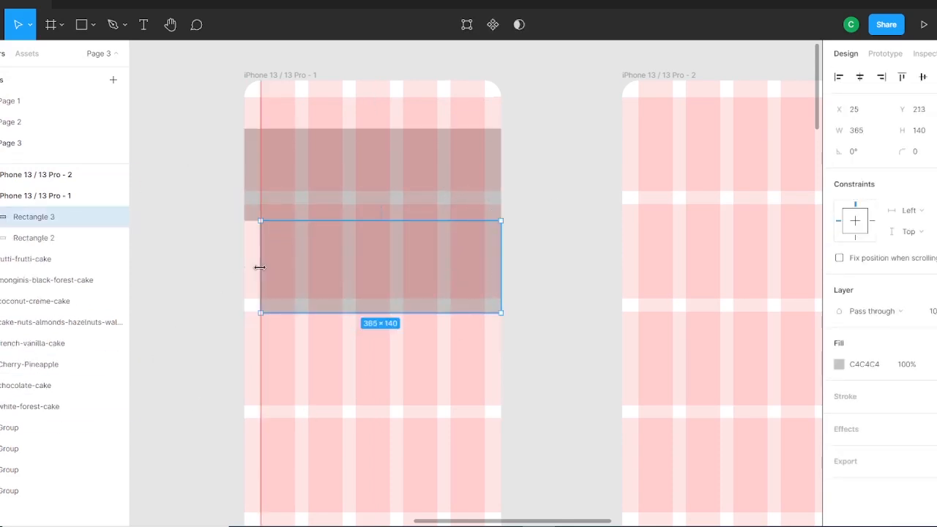
drag(501, 265, 442, 284)
Extend both card rectangles under the banner downward to a height of about 172.
click(293, 272)
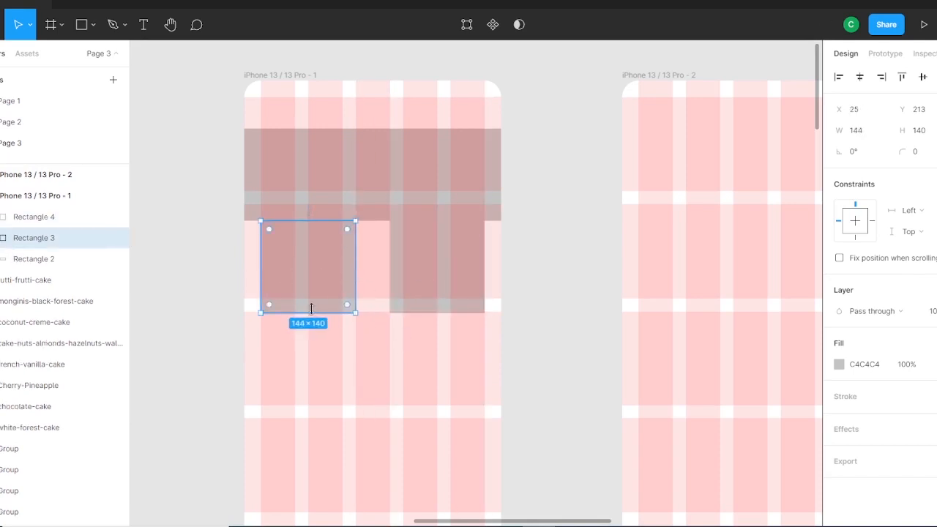
drag(314, 312, 319, 334)
click(430, 324)
click(431, 300)
drag(430, 313, 430, 334)
Copy the pair of grey card rectangles downward twice to form three rows.
scroll(477, 307, down, 2)
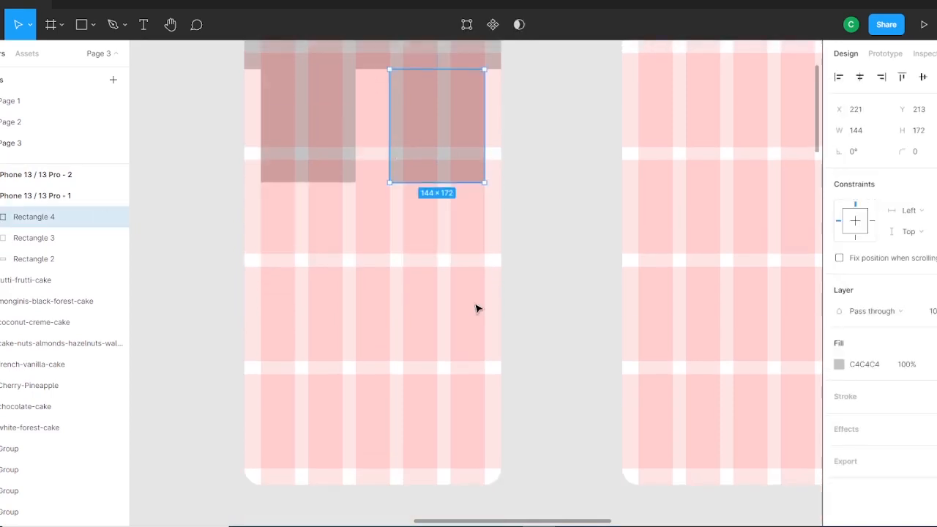
shift+click(296, 156)
drag(450, 146, 461, 457)
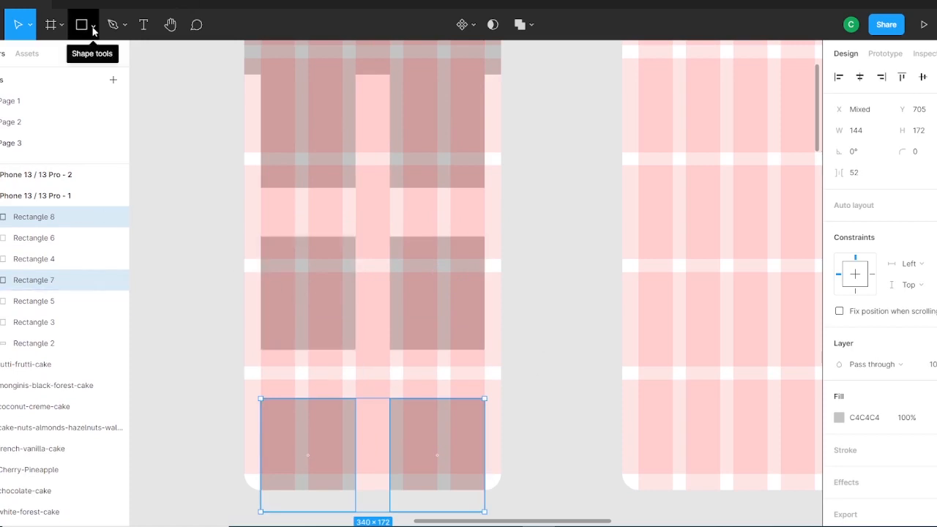
Draw a label rectangle of about 144 × 49 beneath the first left card and copy it beneath the right card.
key(r)
scroll(208, 281, down, 2)
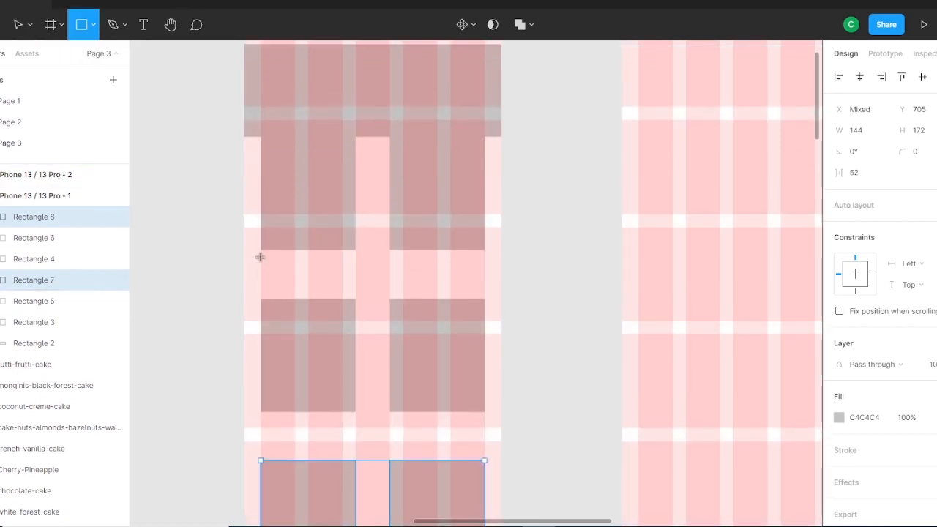
mouse_move(260, 257)
mouse_down()
mouse_move(353, 281)
mouse_move(357, 291)
mouse_up()
alt+drag(305, 278, 440, 281)
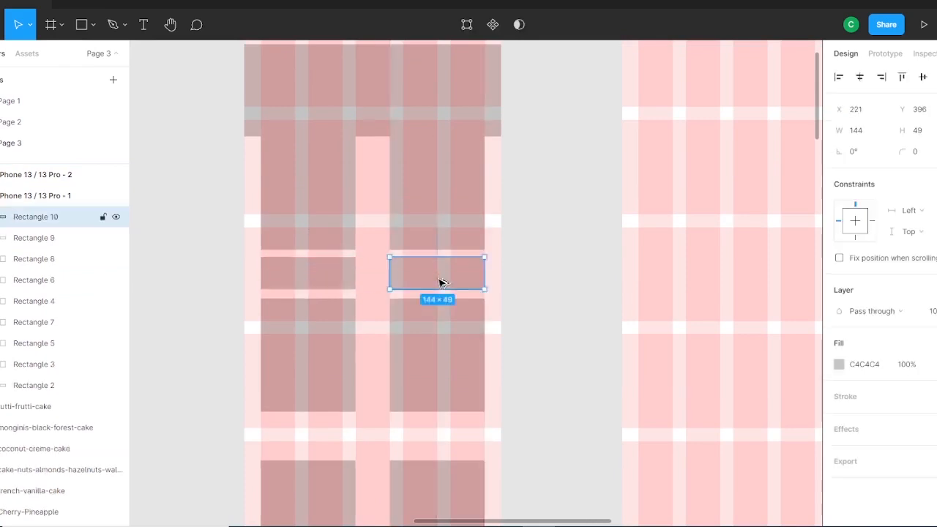
Copy the pair of label rectangles into the gap beneath the second row of cards.
scroll(381, 220, down, 4)
click(330, 147)
shift+click(421, 147)
alt+drag(425, 149, 410, 320)
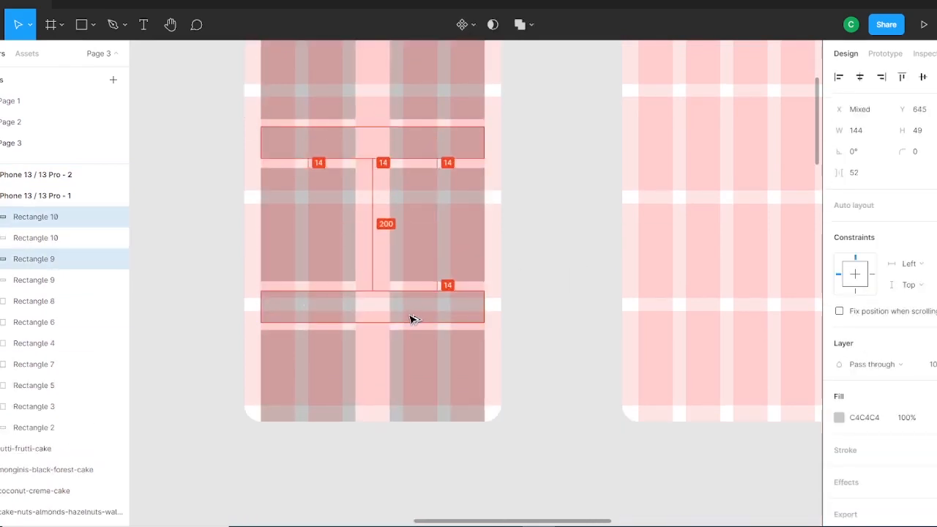
Undo the drawing and copying of the label rectangles.
key(ctrl+z)
key(ctrl+z)
key(ctrl+z)
key(ctrl+z)
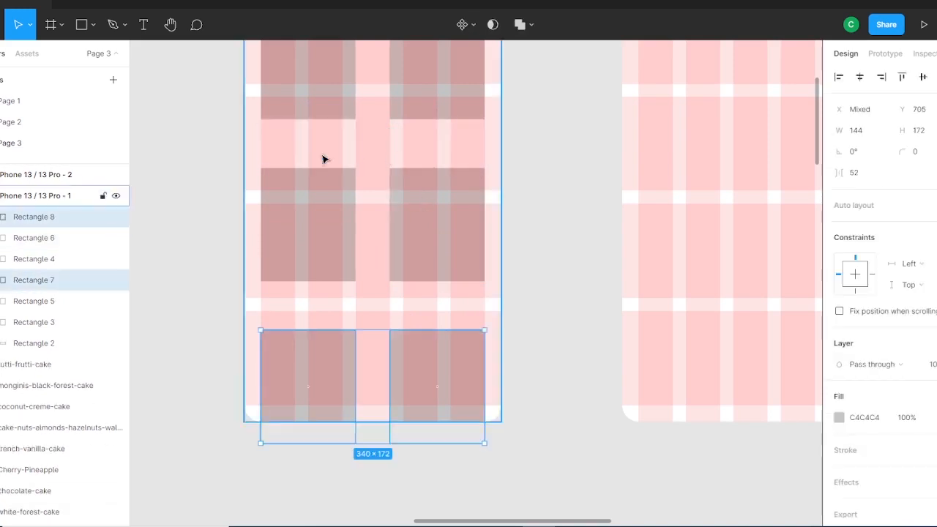
Draw a rectangle of about 144 × 74 beneath the first left card, then delete it and the four lower card rectangles.
scroll(209, 98, up, 2)
mouse_move(260, 175)
mouse_down()
mouse_move(289, 202)
mouse_move(356, 224)
mouse_up()
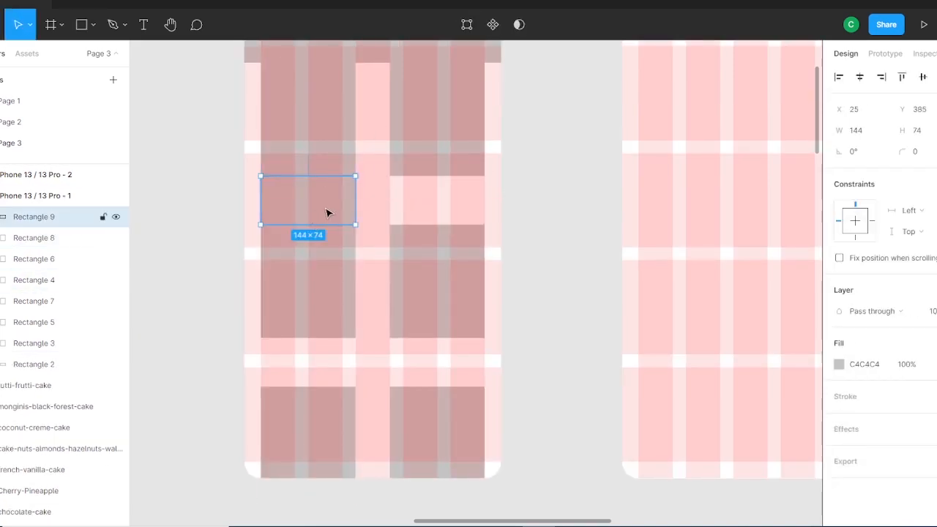
key(Delete)
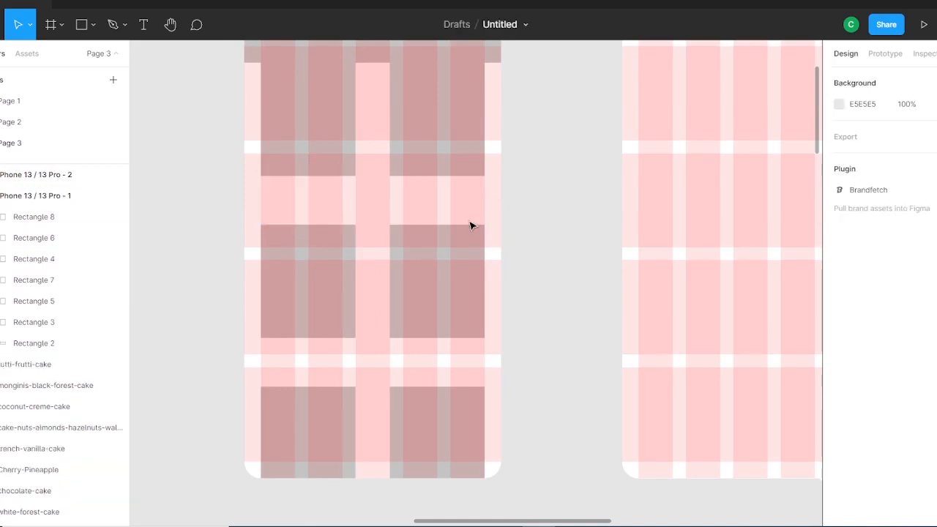
drag(278, 275, 569, 512)
key(Delete)
Widen the left card to 165, and try a 340 × 172 copy beneath the cards before deleting that copy.
scroll(412, 195, up, 3)
click(332, 210)
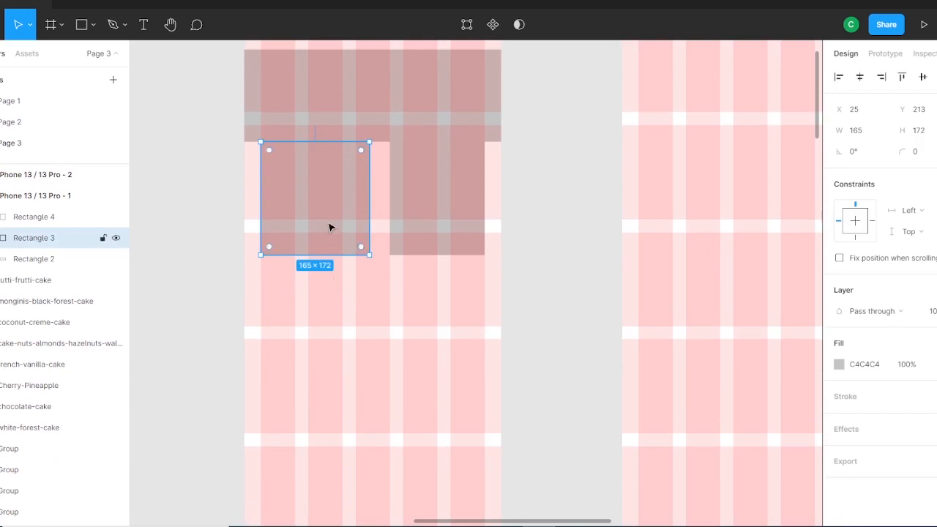
drag(329, 228, 485, 323)
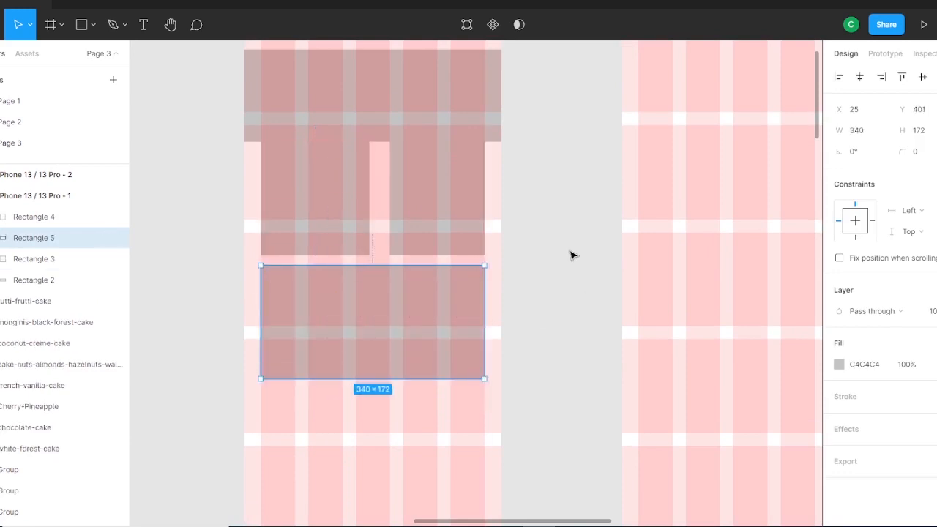
key(Delete)
Widen the left and right cards to 170 each so that they meet in the middle of the frame.
click(372, 195)
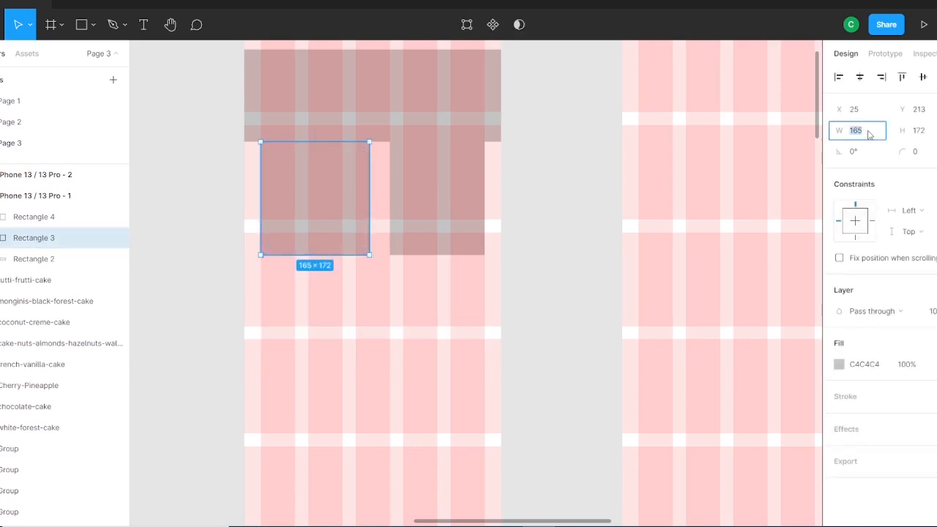
click(392, 203)
drag(388, 203, 375, 212)
Make both cards 252 tall with fill B16666, and place a 145 × 159 grey image placeholder inside each.
click(378, 270)
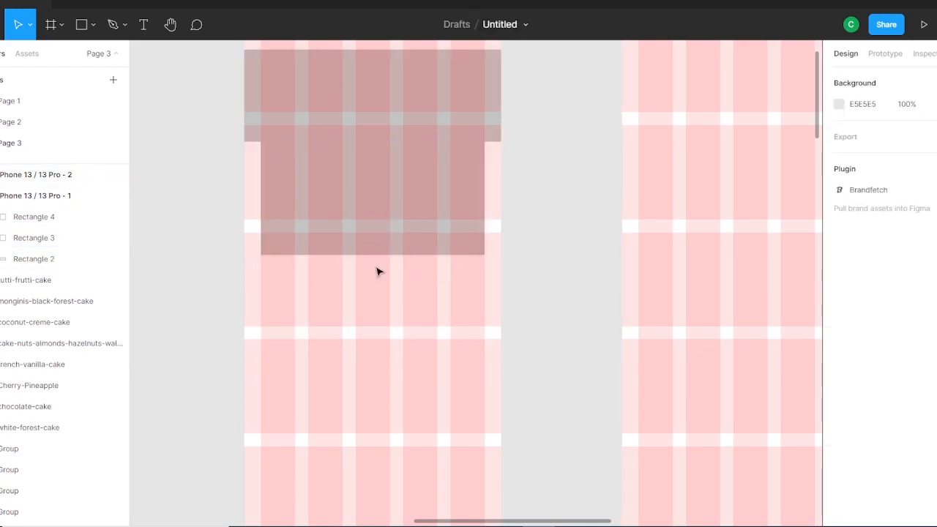
drag(378, 270, 333, 246)
drag(420, 219, 417, 229)
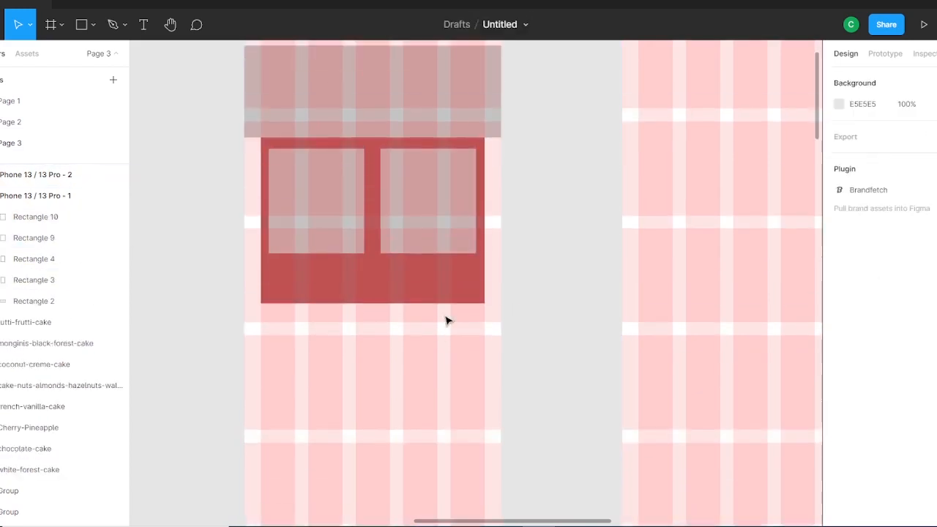
Copy the two red cards and their image placeholders downward twice to build three rows.
drag(189, 192, 439, 278)
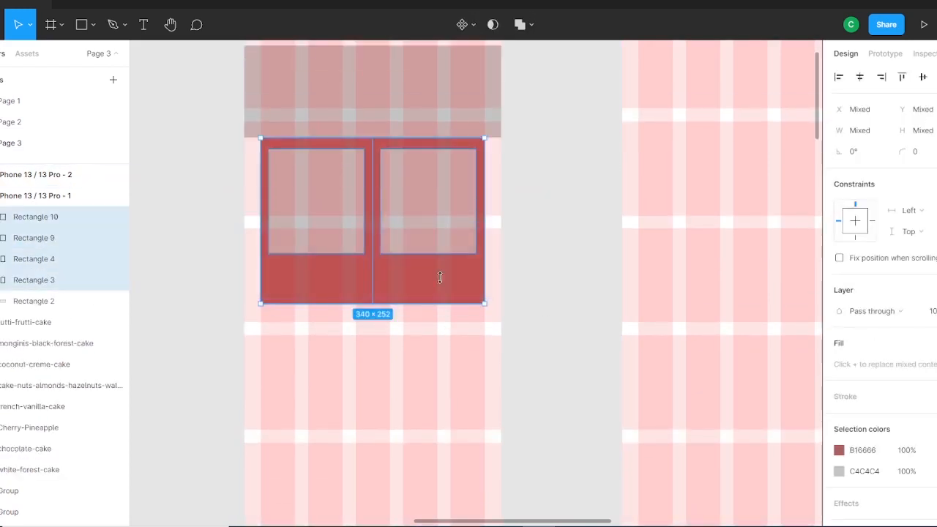
drag(438, 218, 437, 376)
scroll(437, 376, down, 5)
drag(433, 196, 418, 360)
scroll(589, 273, up, 3)
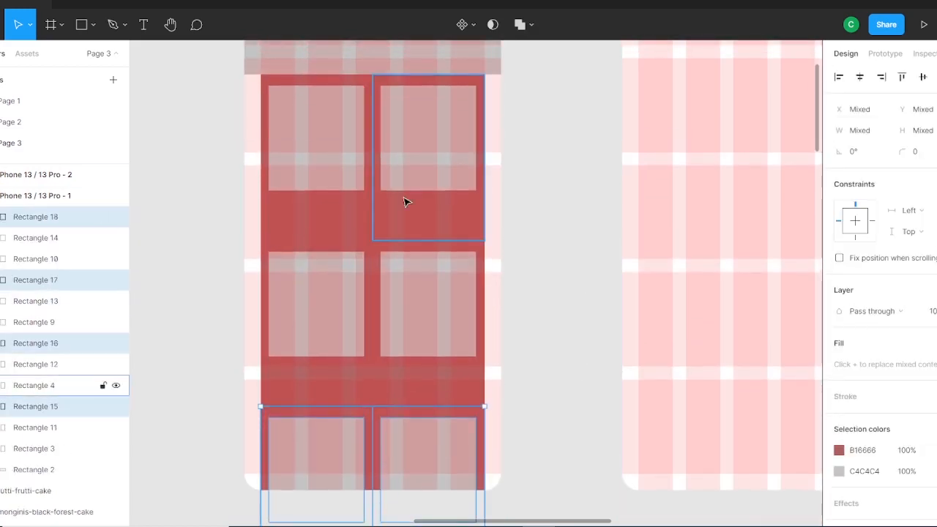
Check the dimensions of the top-left card and of the two image placeholders in the first row.
scroll(440, 192, up, 2)
click(288, 289)
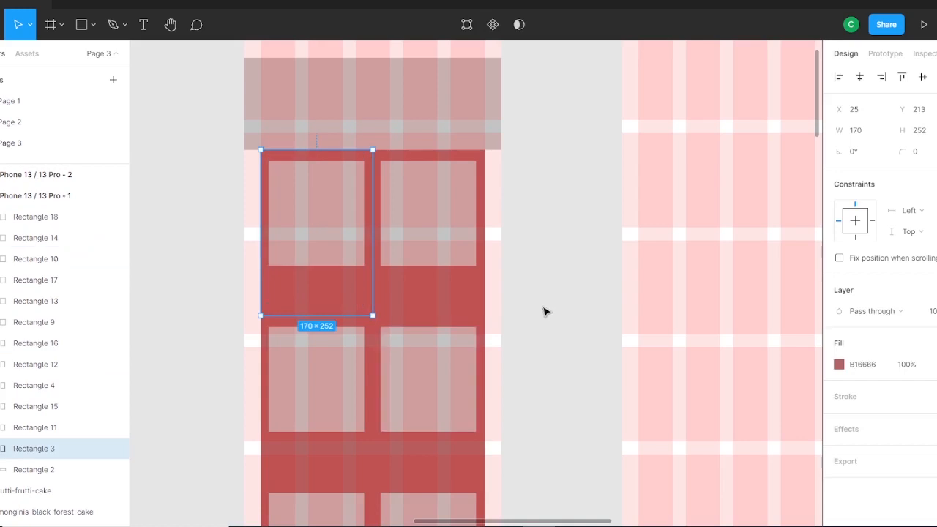
click(465, 253)
scroll(434, 157, down, 3)
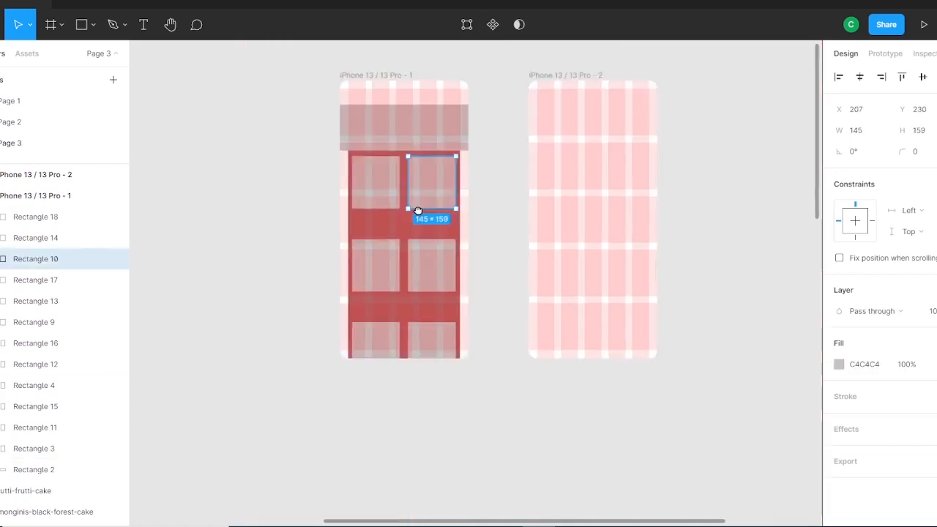
click(326, 188)
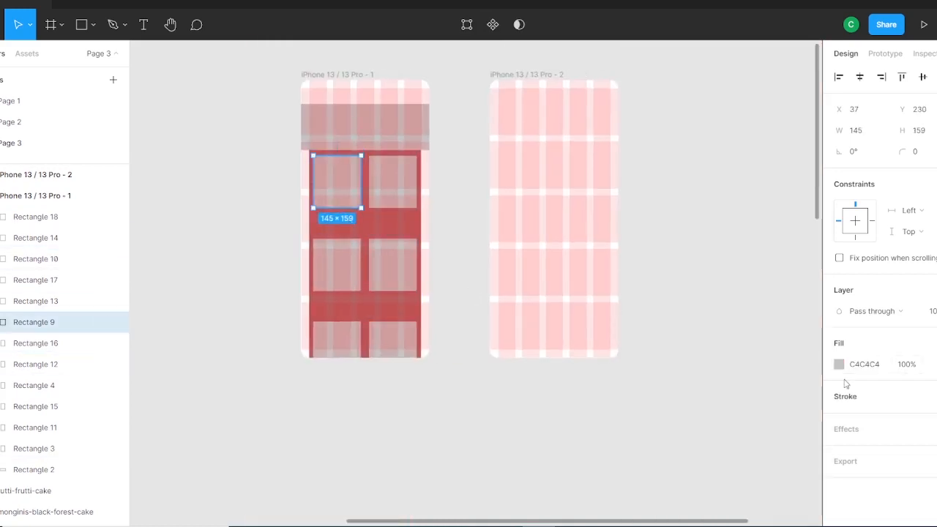
Move the chocolate-cake, white-forest-cake and one other cake image from the lower canvas up near the iPhone frames.
scroll(485, 281, down, 3)
scroll(483, 282, down, 3)
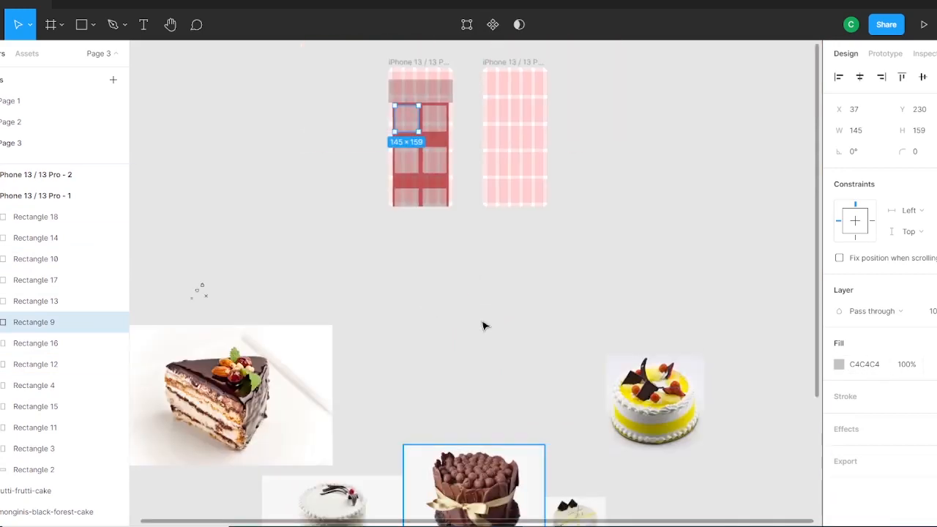
drag(477, 485, 290, 146)
drag(576, 514, 399, 265)
drag(380, 507, 609, 238)
scroll(415, 330, up, 2)
scroll(414, 326, up, 3)
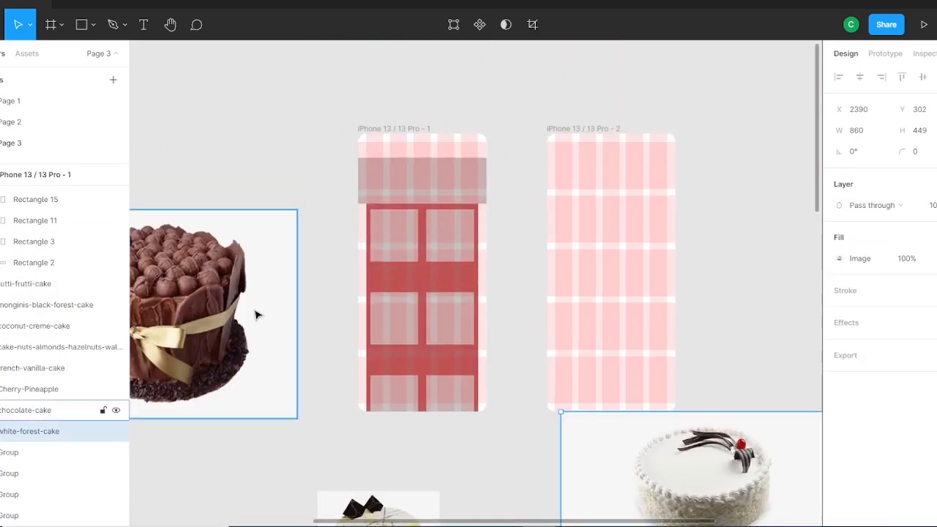
Scale the chocolate-cake image proportionally, setting its width to 145 and then its height to 159.
click(257, 314)
click(394, 236)
click(309, 272)
click(869, 132)
text(14)
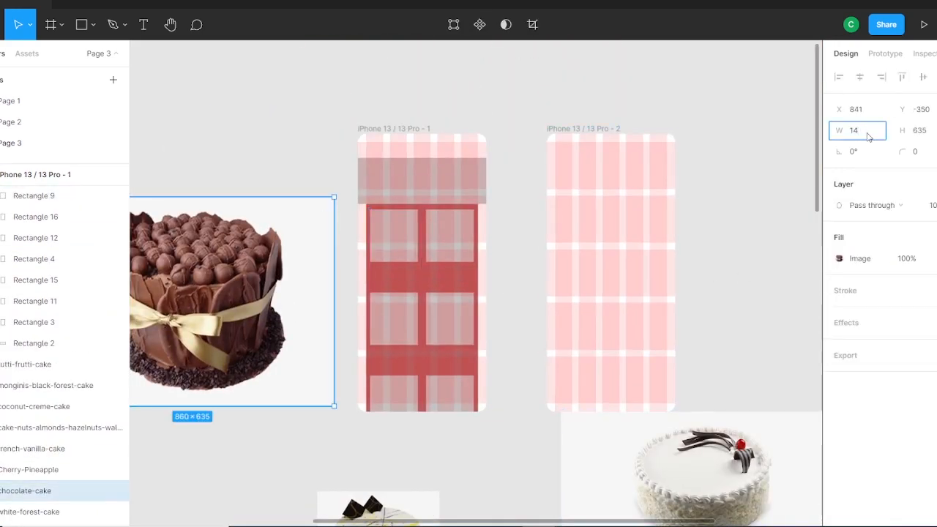
text(5)
click(924, 130)
key(ctrl+minus)
key(ctrl+plus)
scroll(351, 256, left, 2)
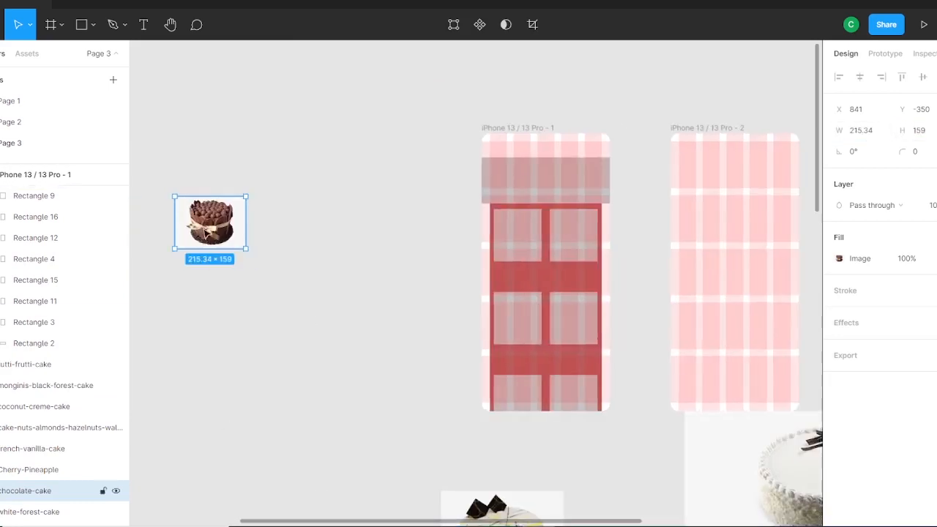
Move the chocolate-cake image onto the top-left image placeholder in the first iPhone frame.
drag(211, 222, 387, 264)
scroll(330, 280, right, 3)
drag(207, 244, 350, 223)
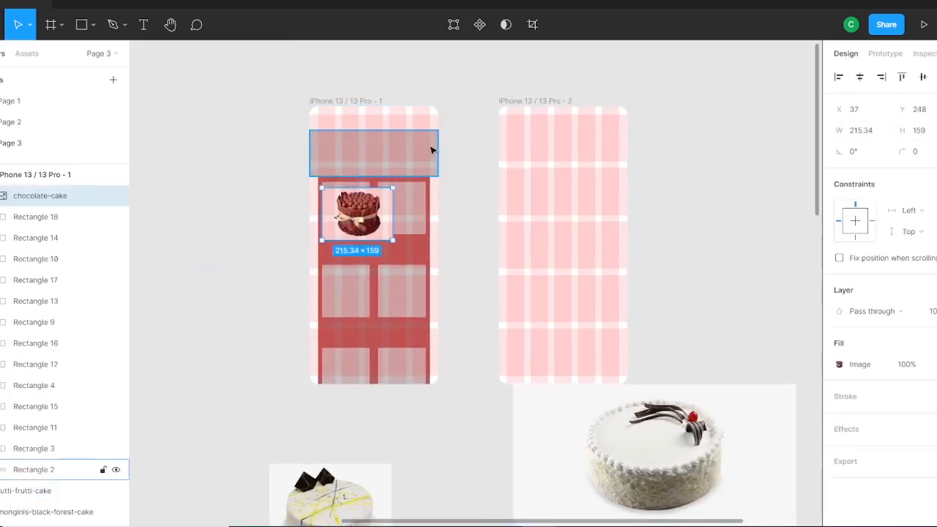
Mask the chocolate-cake image with the first row's left image placeholder in the first iPhone frame.
scroll(445, 162, up, 3)
click(289, 206)
shift+click(306, 274)
right_click(238, 264)
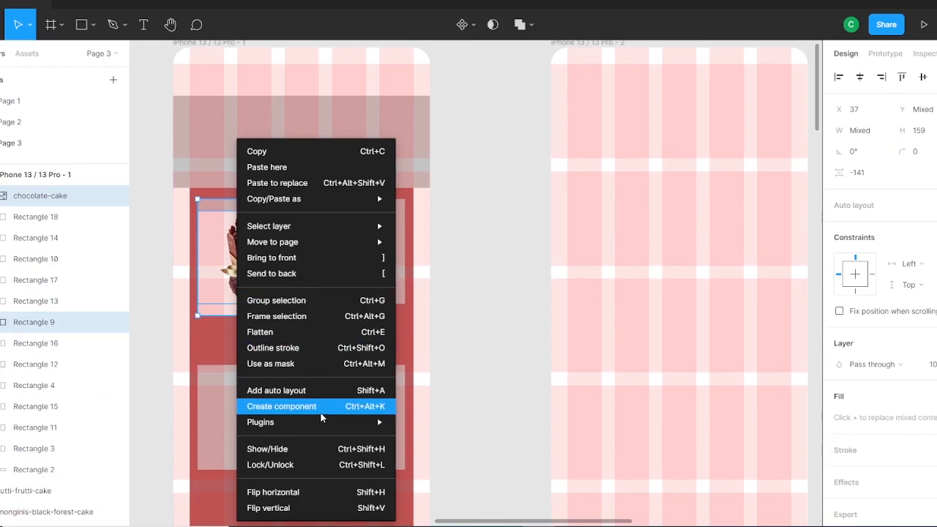
click(290, 365)
Scale the masked chocolate-cake image to about 209 × 154 and reposition it so the whole cake sits centred in its placeholder.
click(258, 252)
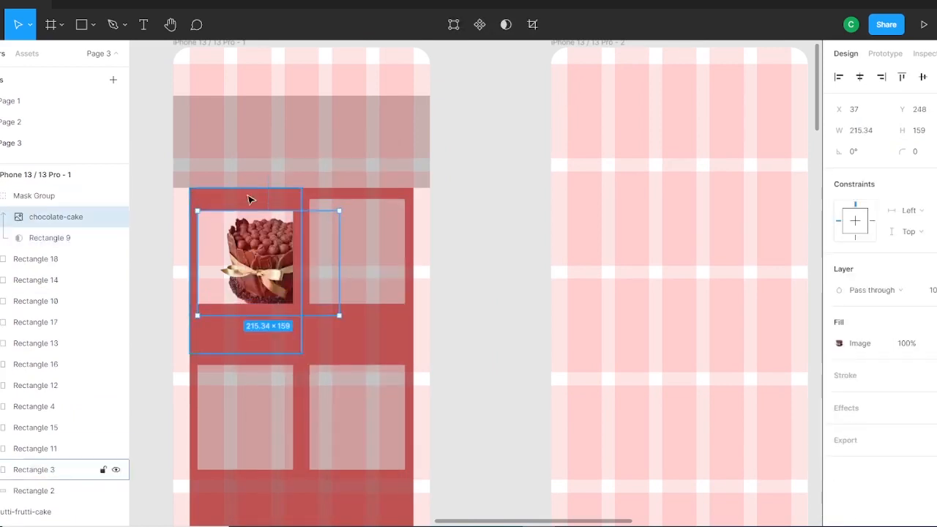
click(248, 203)
click(248, 252)
key(Up)
key(Up)
key(Up)
key(Up)
key(Up)
key(Up)
key(Up)
key(Up)
key(Up)
key(Up)
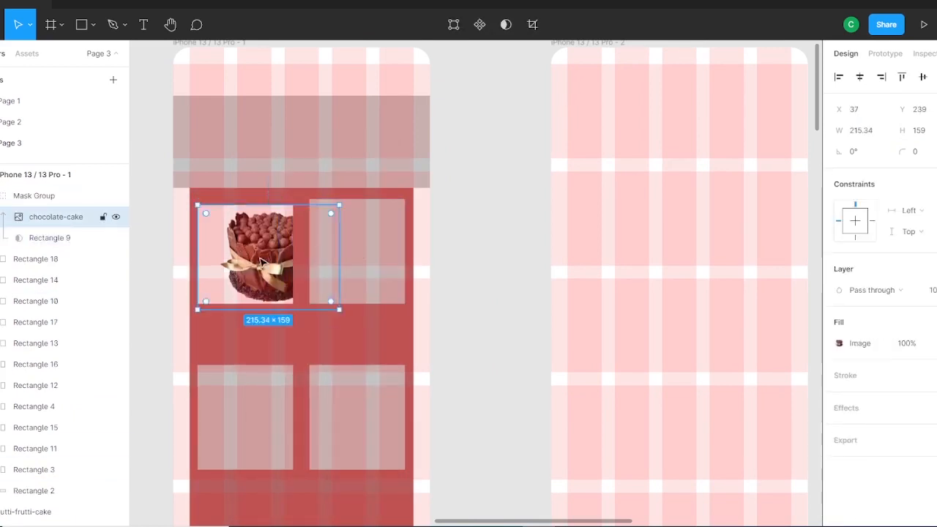
drag(272, 249, 249, 248)
drag(315, 307, 311, 304)
key(Right)
key(Right)
key(Right)
key(Right)
key(Right)
key(Down)
key(Down)
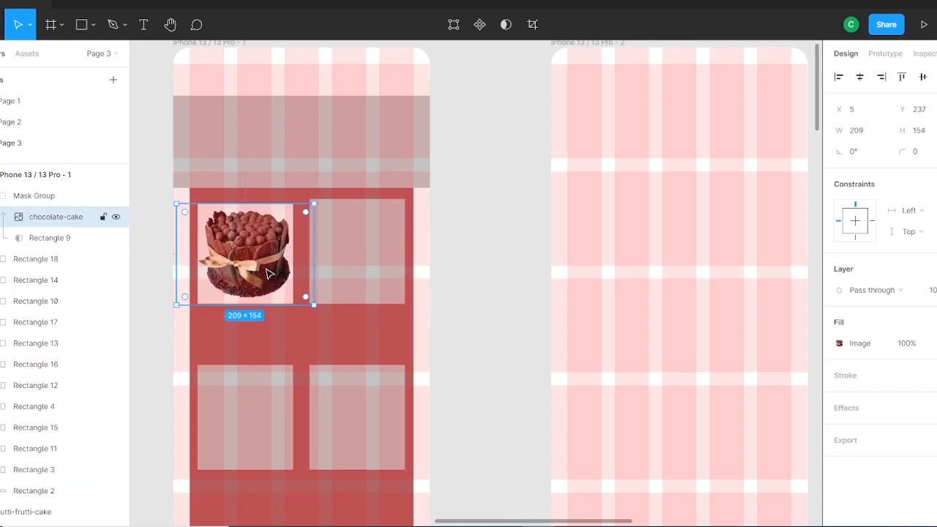
Bring the french-vanilla-cake image up beside the first iPhone frame and scale it down proportionally.
click(482, 281)
scroll(566, 395, down, 4)
key(ctrl+minus)
drag(351, 445, 251, 205)
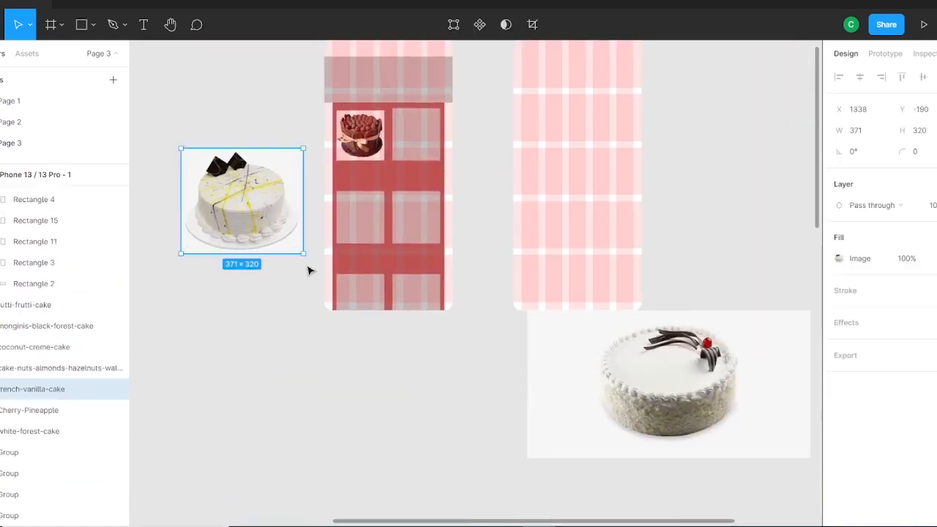
drag(304, 255, 277, 230)
Scale the white-forest-cake image down to about 328 × 171 and place it beneath the french-vanilla-cake image.
drag(567, 407, 262, 416)
drag(506, 468, 331, 375)
drag(290, 352, 251, 284)
Bring the Cherry-Pineapple cake image up from the lower canvas, scale it down and place it below the white-forest-cake image.
scroll(250, 283, down, 5)
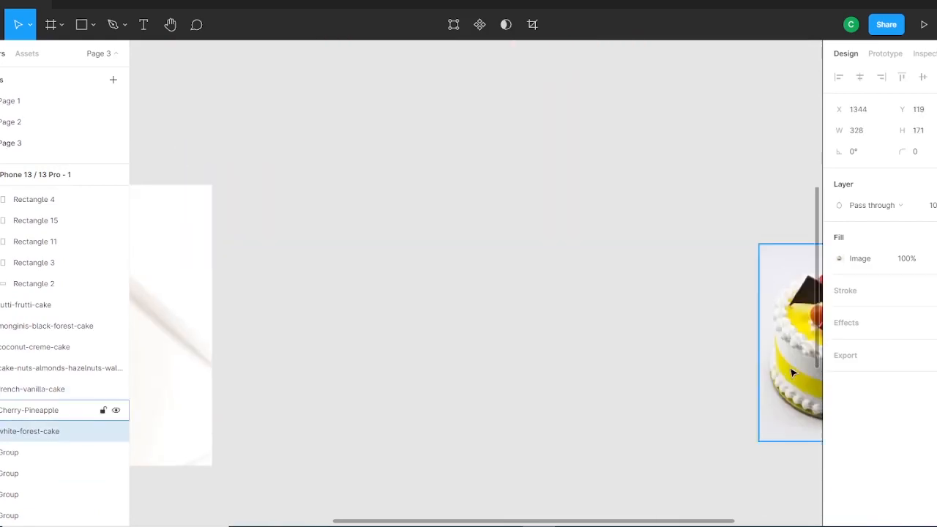
drag(795, 337, 484, 292)
drag(642, 394, 605, 357)
drag(556, 282, 283, 199)
drag(310, 337, 344, 70)
drag(461, 451, 417, 223)
drag(706, 469, 452, 203)
drag(291, 175, 282, 360)
Bring the black-forest-cake image below the iPhone frames and scale it down to about 266 × 182.
drag(513, 205, 508, 71)
drag(538, 64, 538, 369)
drag(541, 369, 559, 116)
drag(559, 116, 559, 344)
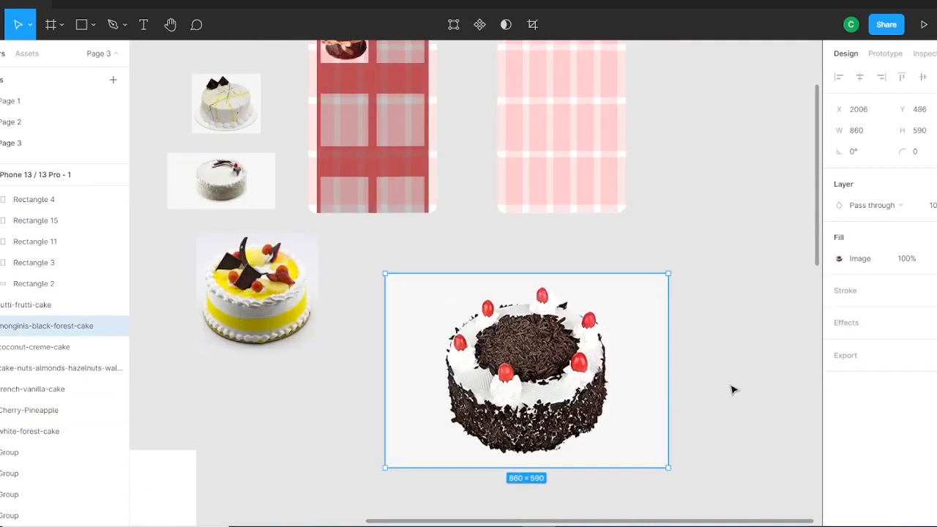
drag(669, 273, 539, 337)
Place the french-vanilla-cake image on the first row's right placeholder and mask it with that placeholder.
scroll(539, 336, up, 2)
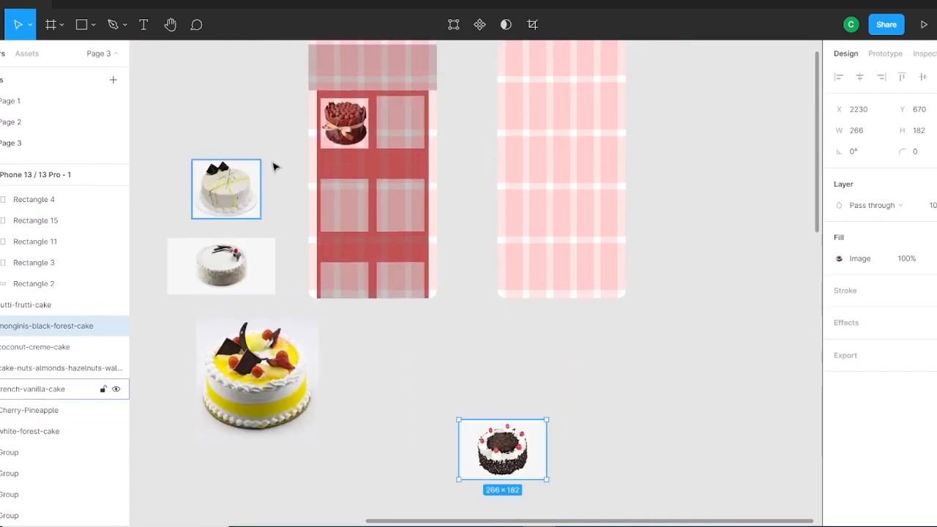
drag(235, 193, 468, 396)
ctrl+click(36, 322)
right_click(392, 130)
click(431, 352)
Scale down and reposition the french-vanilla-cake image so the cake fits inside its mask.
key(ctrl+plus)
drag(404, 253, 403, 242)
drag(464, 175, 390, 232)
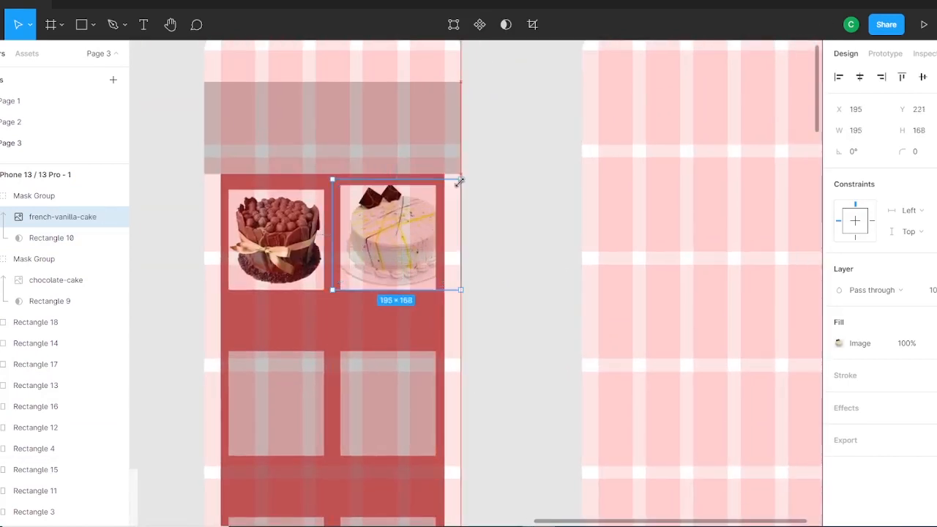
Move the black-forest-cake image onto the second row's right placeholder in the first iPhone frame.
scroll(440, 277, down, 5)
click(556, 491)
drag(556, 491, 370, 311)
scroll(371, 312, up, 1)
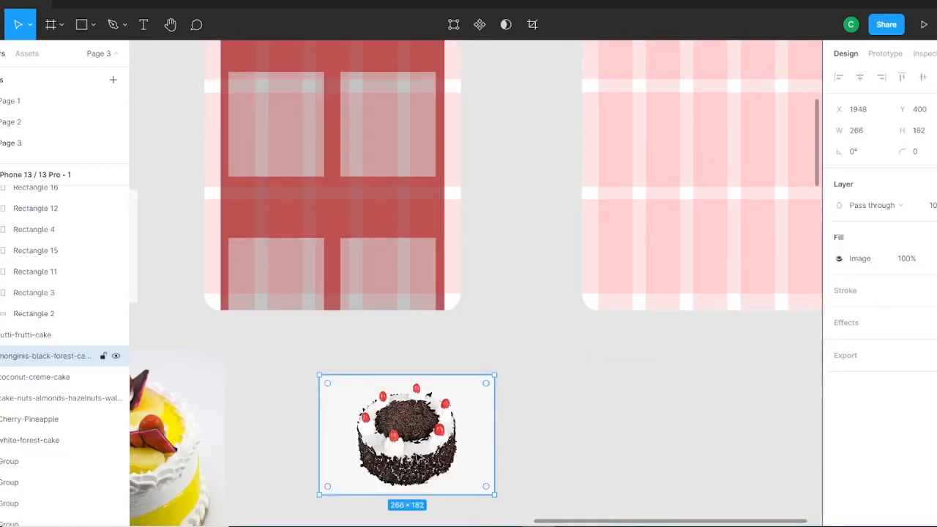
drag(391, 439, 254, 130)
scroll(254, 139, up, 2)
drag(252, 297, 385, 321)
Mask the black-forest-cake image with the placeholder beneath it and fit it at about 234 × 160.
click(404, 241)
shift+click(404, 290)
right_click(405, 291)
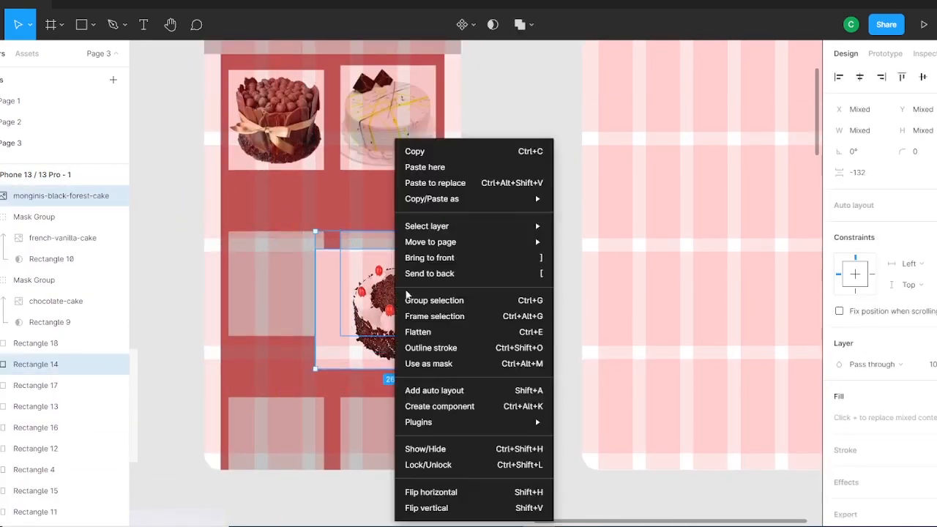
click(432, 364)
click(395, 290)
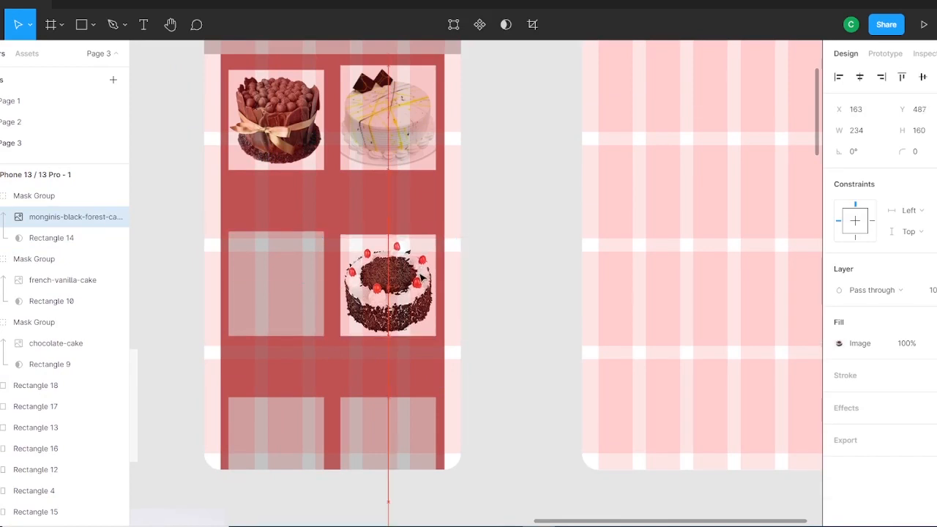
Scale down the Cherry-Pineapple cake image and arrange it directly above the white-forest-cake image beside the first iPhone frame.
click(517, 371)
drag(241, 410, 322, 311)
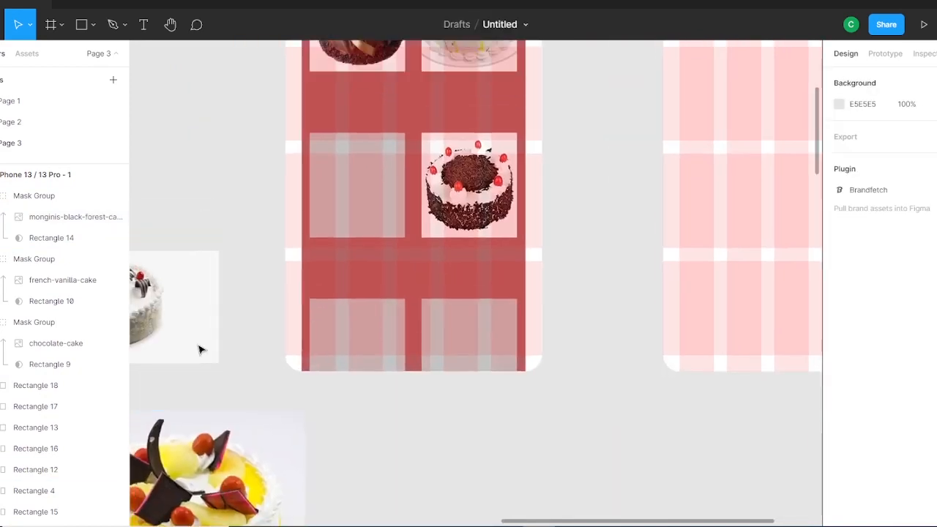
click(193, 331)
drag(238, 473, 274, 259)
drag(356, 241, 315, 349)
drag(300, 301, 236, 363)
drag(196, 426, 204, 287)
click(207, 366)
drag(303, 396, 398, 341)
drag(198, 366, 264, 362)
drag(287, 289, 232, 327)
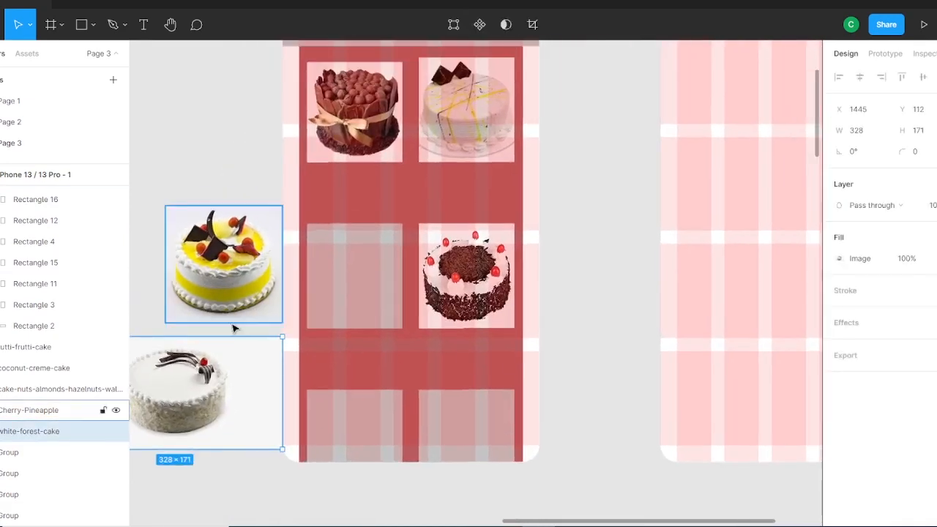
Mask the white-forest-cake image with the second row's left placeholder and fit it at about 304 × 159.
drag(208, 373, 384, 297)
click(368, 244)
shift+click(385, 303)
key(ctrl+alt+m)
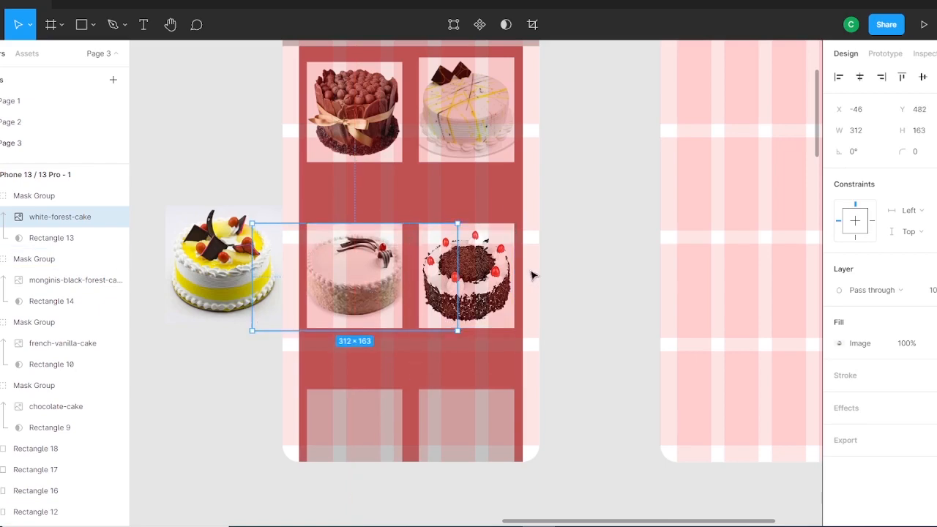
drag(351, 290, 348, 290)
Place the Cherry-Pineapple cake image on the third row's left placeholder and mask it with that placeholder.
scroll(417, 333, down, 2)
key(ctrl+minus)
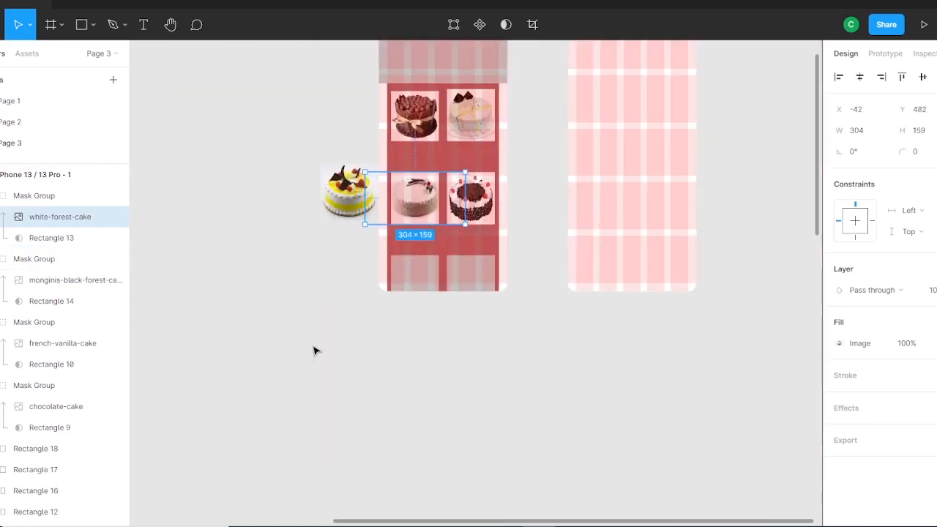
key(ctrl+plus)
key(ctrl+plus)
key(ctrl+minus)
drag(275, 112, 415, 383)
shift+click(327, 383)
right_click(345, 381)
click(376, 380)
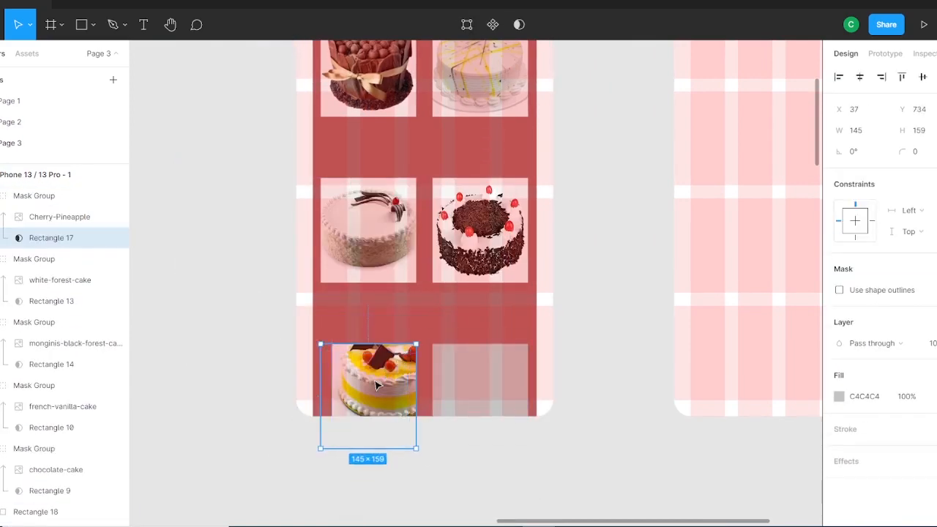
Scale the Cherry-Pineapple image to about 153 × 153 and centre it horizontally inside its mask.
click(376, 382)
drag(449, 314, 432, 330)
drag(387, 377, 374, 391)
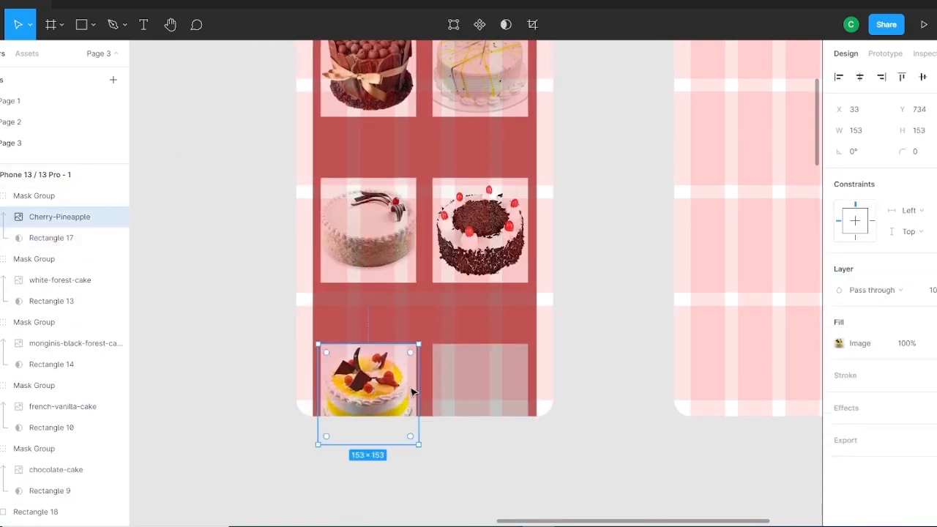
Bring the tutti-frutti-cake image up from the lower canvas to just below the first iPhone frame.
scroll(481, 339, down, 1)
key(ctrl+minus)
key(ctrl+minus)
drag(514, 524, 444, 299)
drag(445, 485, 452, 247)
drag(403, 168, 383, 372)
drag(425, 450, 402, 330)
Scale the tutti-frutti-cake group down to placeholder size and keep it close to the third row's right placeholder.
key(ctrl+plus)
key(ctrl+plus)
drag(301, 232, 540, 225)
click(394, 222)
click(392, 313)
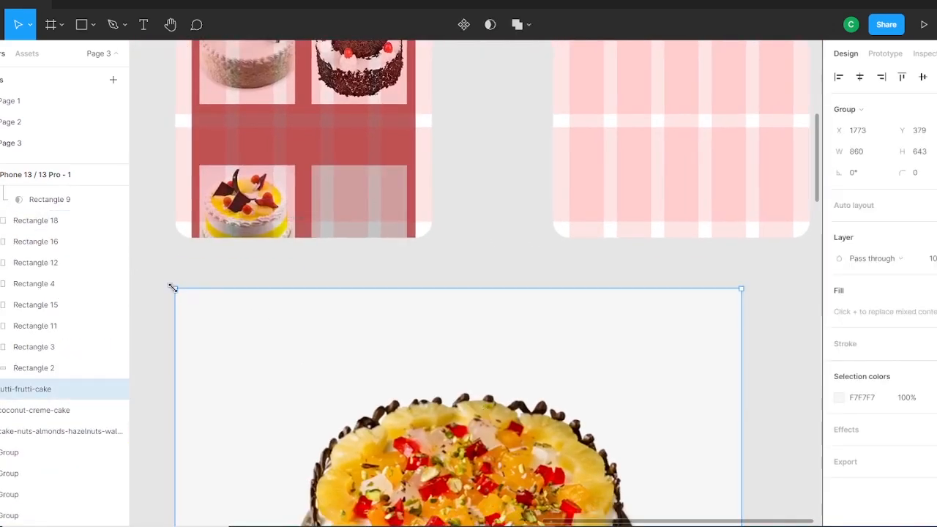
drag(173, 288, 371, 437)
drag(457, 468, 394, 289)
drag(309, 255, 341, 291)
Place the tutti-frutti-cake group on the third row's right placeholder and mask it with that placeholder.
drag(400, 328, 375, 193)
click(362, 172)
shift+click(362, 213)
right_click(362, 214)
click(401, 364)
Fit the tutti-frutti-cake group inside its mask at about 176 × 132 and centre the cake horizontally.
click(410, 245)
click(373, 213)
click(417, 253)
click(395, 230)
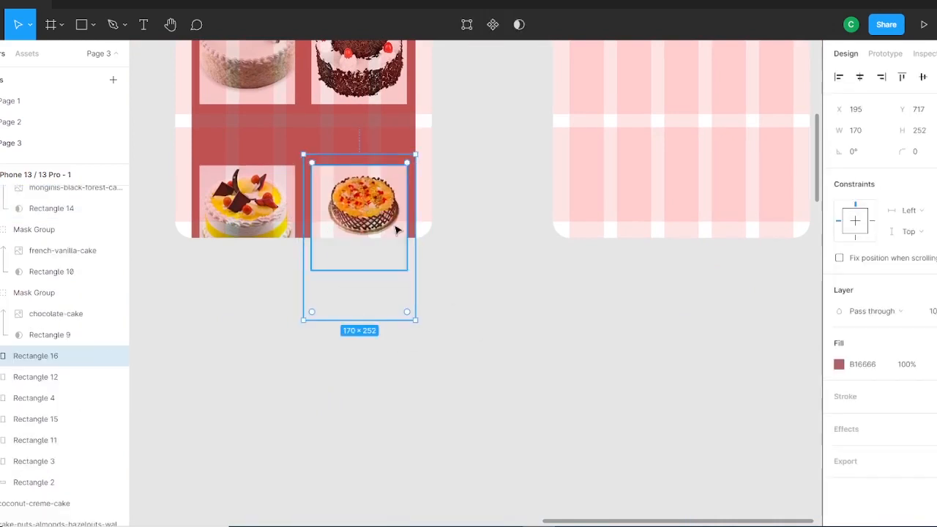
click(363, 228)
click(539, 331)
double_click(372, 209)
drag(301, 243, 302, 231)
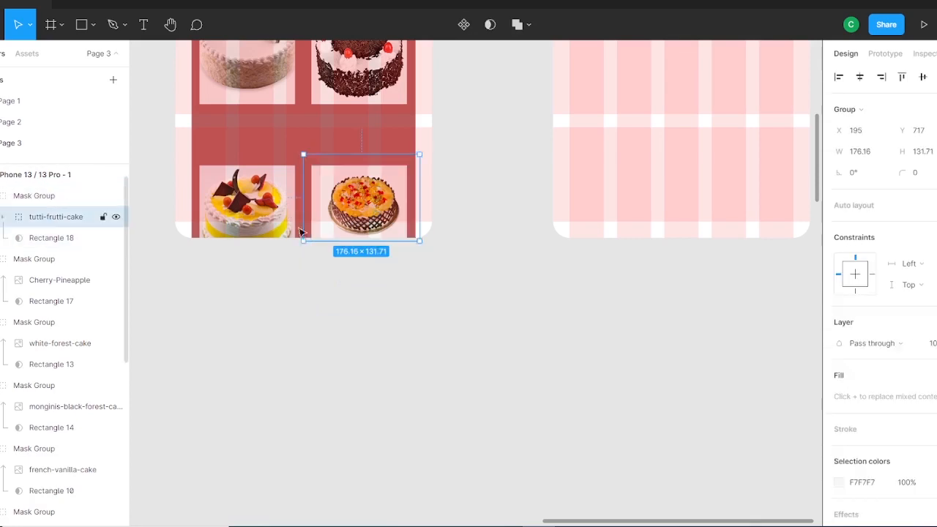
drag(372, 208, 340, 211)
click(424, 311)
double_click(357, 212)
click(373, 317)
scroll(528, 281, up, 4)
scroll(533, 281, down, 3)
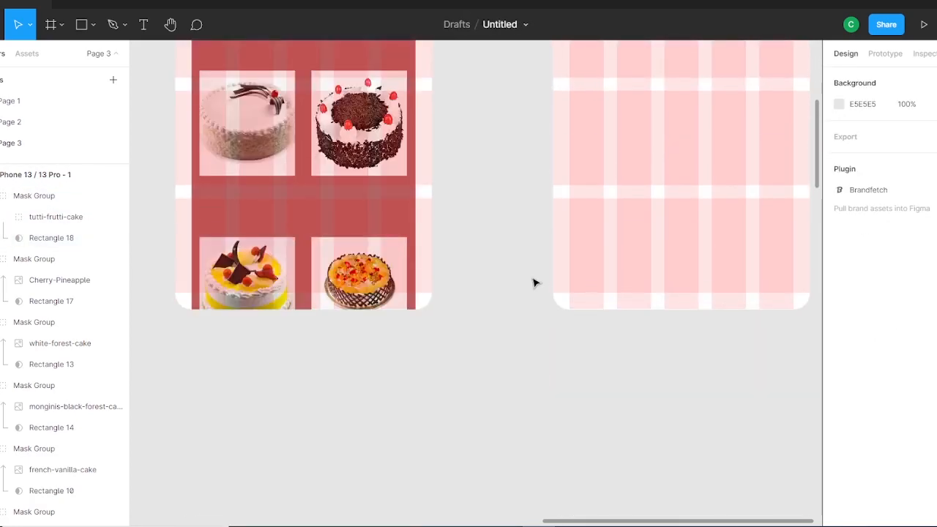
scroll(525, 290, up, 6)
scroll(435, 429, down, 6)
scroll(366, 329, left, 2)
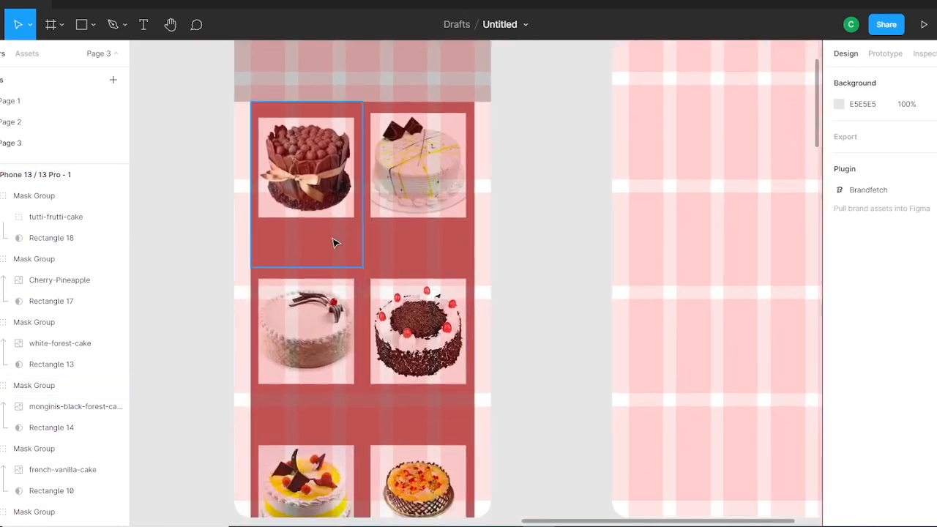
Add the text "CAKE FACTORY" on the canvas above the first iPhone frame.
scroll(336, 240, up, 6)
click(282, 233)
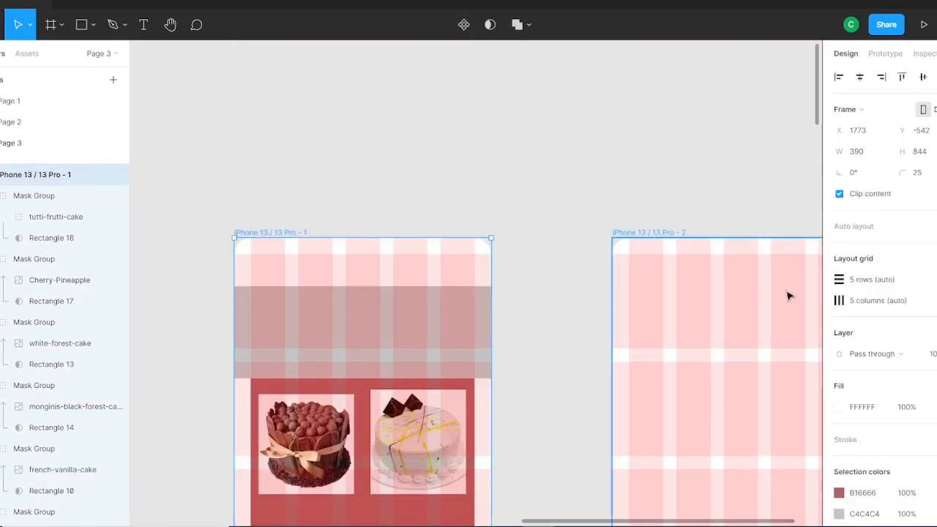
click(232, 98)
key(t)
click(326, 143)
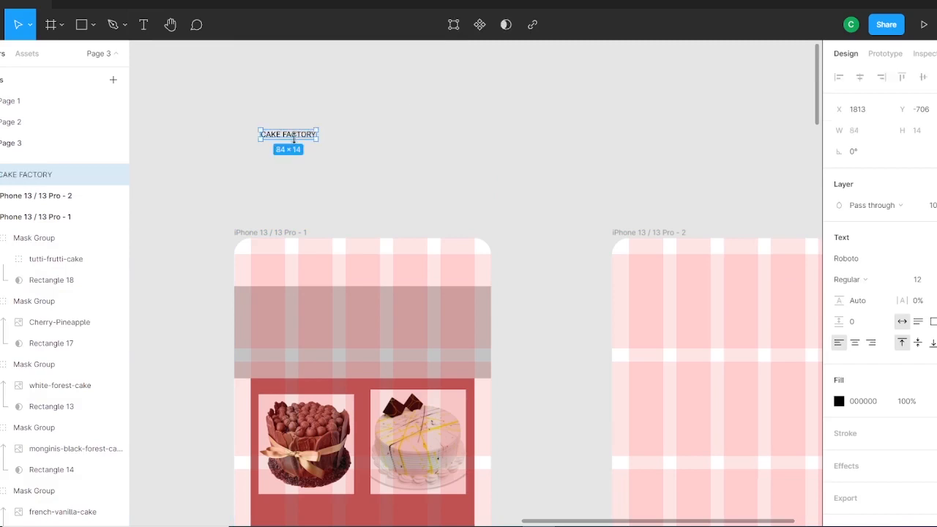
Centre the "CAKE FACTORY" text on the banner and format it in Helvetica Bold at size 25.
drag(293, 138, 368, 331)
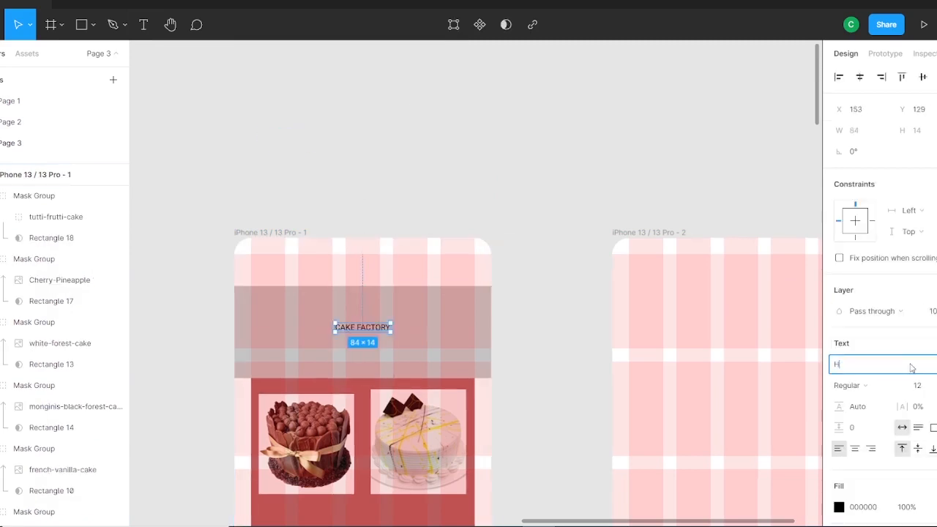
click(896, 388)
click(893, 399)
drag(383, 328, 379, 330)
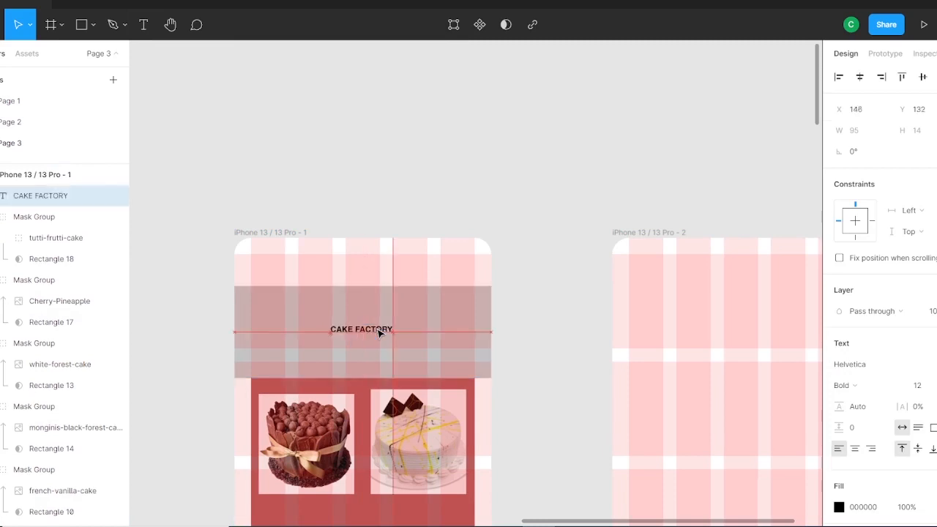
drag(434, 337, 425, 335)
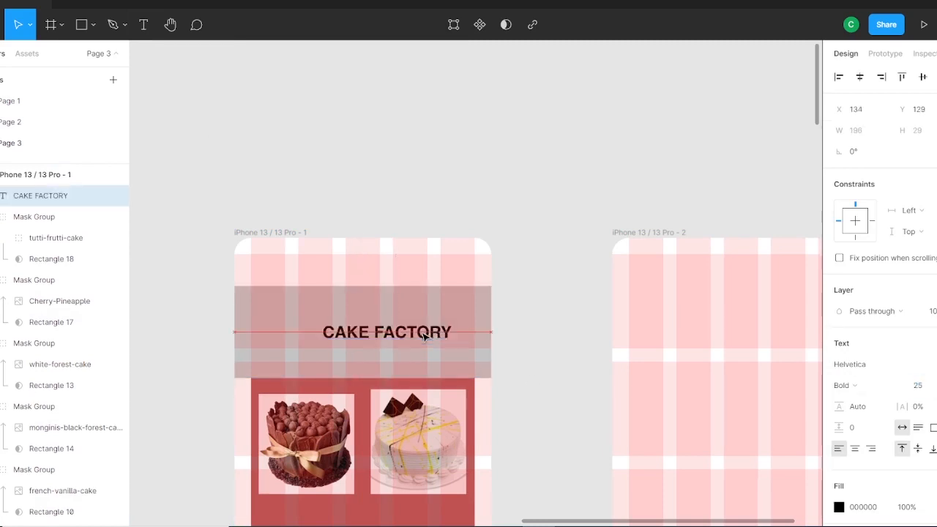
Bring the cake-nuts-almonds-hazelnuts slice image beside the first iPhone frame and scale it down to about 250 × 166.
key(ctrl+minus)
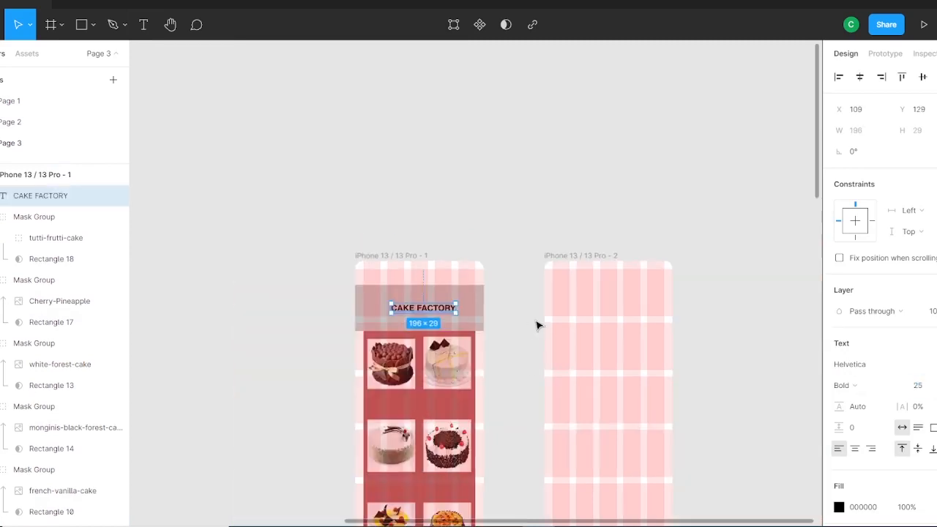
drag(538, 326, 521, 209)
drag(285, 469, 367, 225)
drag(385, 210, 403, 286)
drag(312, 409, 362, 187)
drag(362, 192, 296, 336)
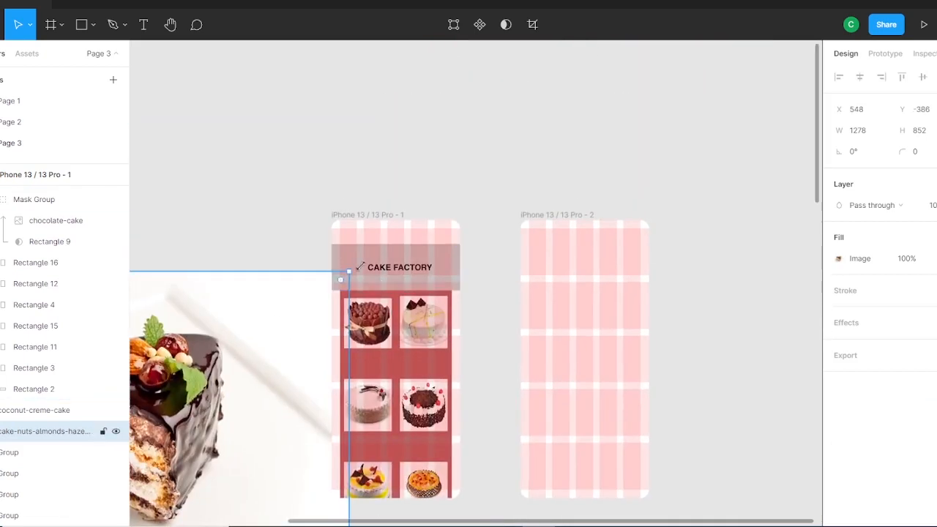
drag(351, 271, 201, 372)
drag(168, 410, 271, 317)
drag(304, 277, 284, 291)
Place the cake slice image over the banner's left end and use the 390 × 140 banner rectangle as its mask.
key(ctrl+plus)
drag(323, 362, 479, 353)
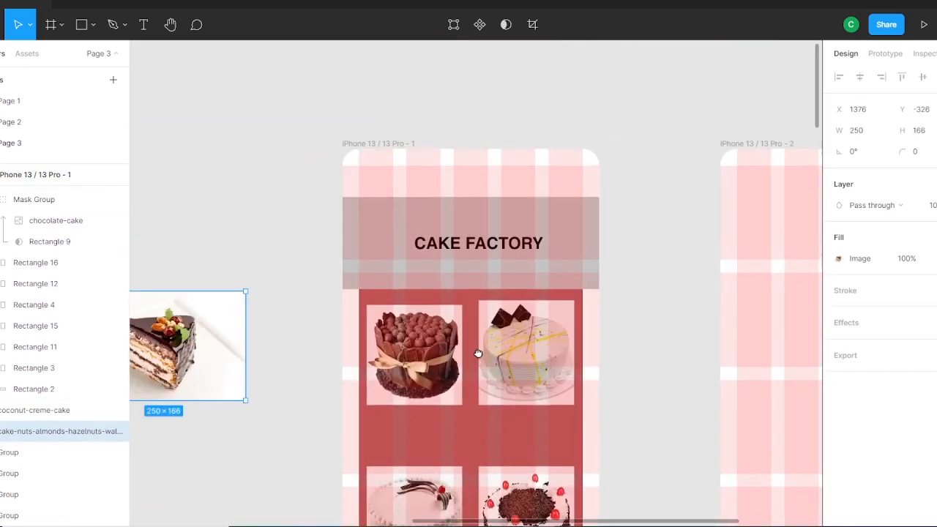
drag(194, 363, 363, 266)
drag(91, 197, 92, 227)
click(495, 233)
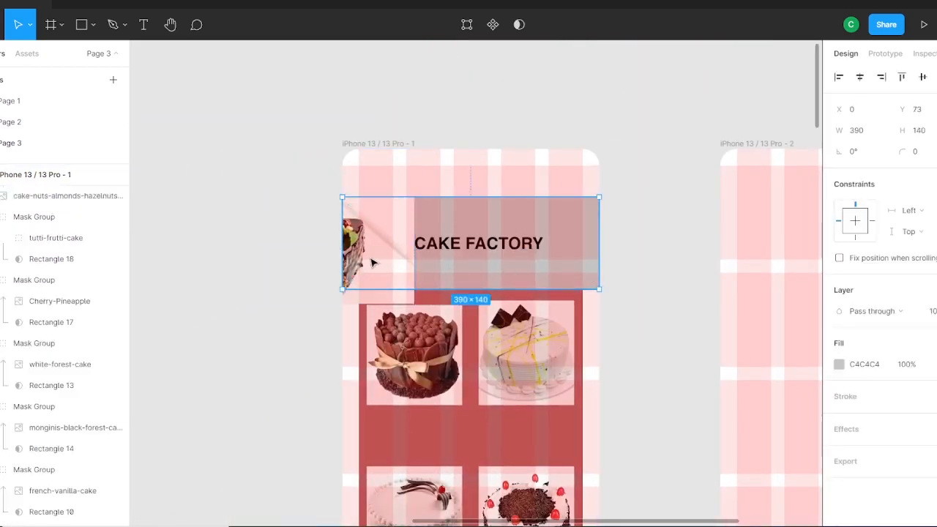
shift+click(358, 254)
right_click(357, 253)
click(400, 365)
key(ctrl+z)
Shift the masked cake slice rightwards within the banner and scale its image down to about 227 × 151.
drag(355, 248, 429, 242)
click(356, 247)
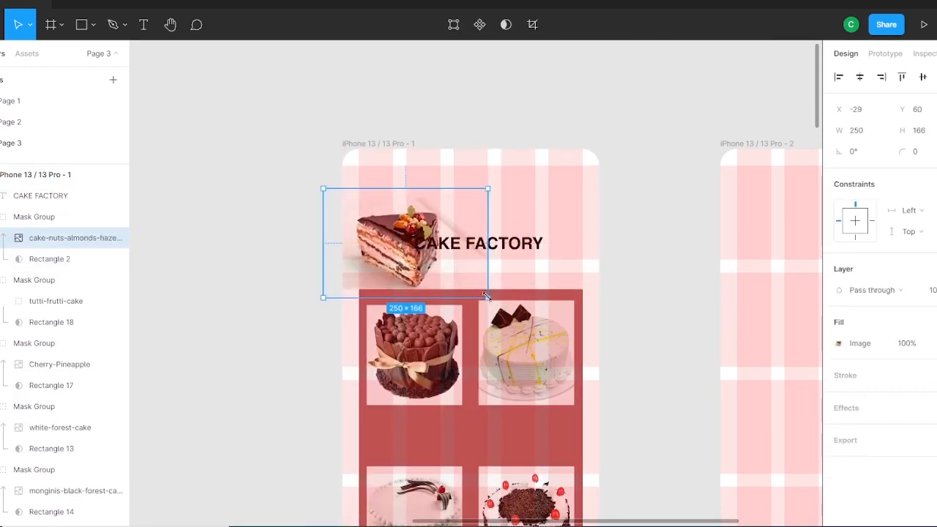
drag(486, 295, 479, 291)
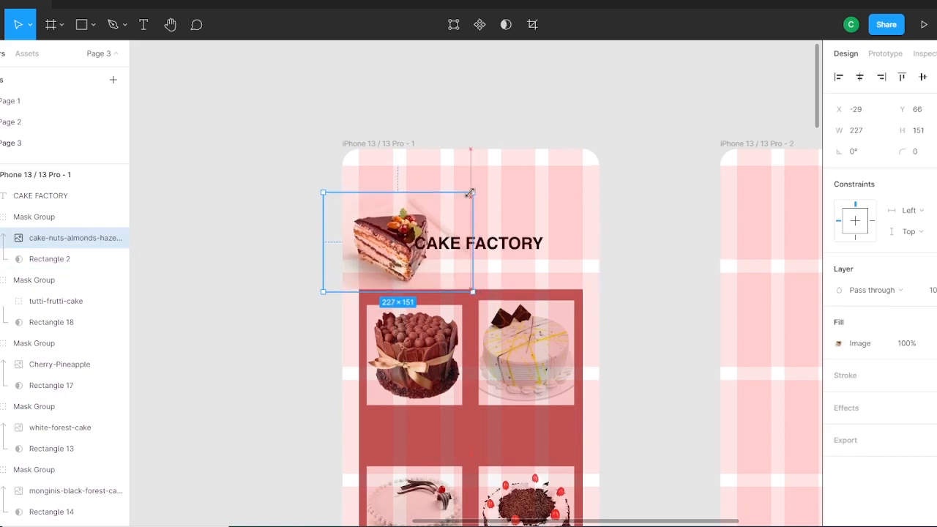
click(627, 264)
Move the "CAKE FACTORY" title towards the banner's right edge and nudge the cake slice image slightly right within its mask.
drag(534, 247, 574, 248)
click(394, 239)
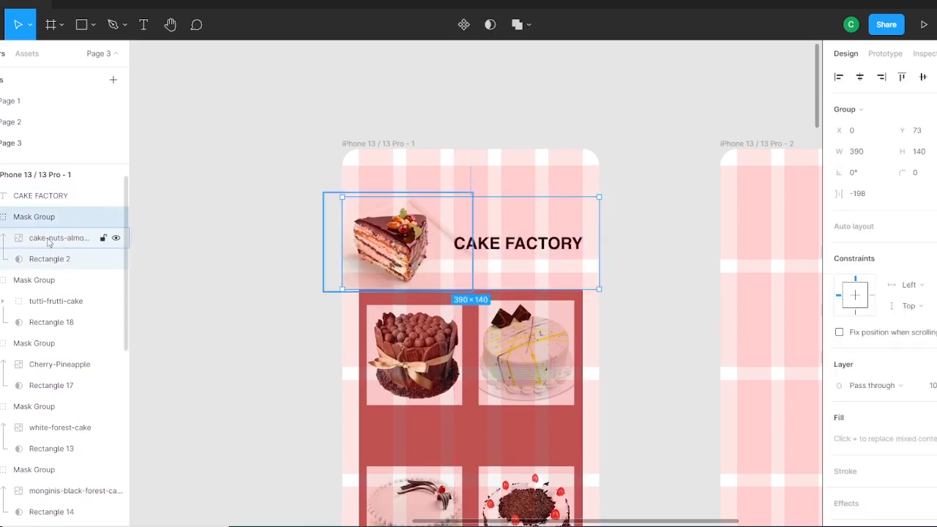
click(51, 240)
drag(385, 234, 394, 237)
Hide the row and column layout grids of the first iPhone frame.
click(655, 242)
click(389, 144)
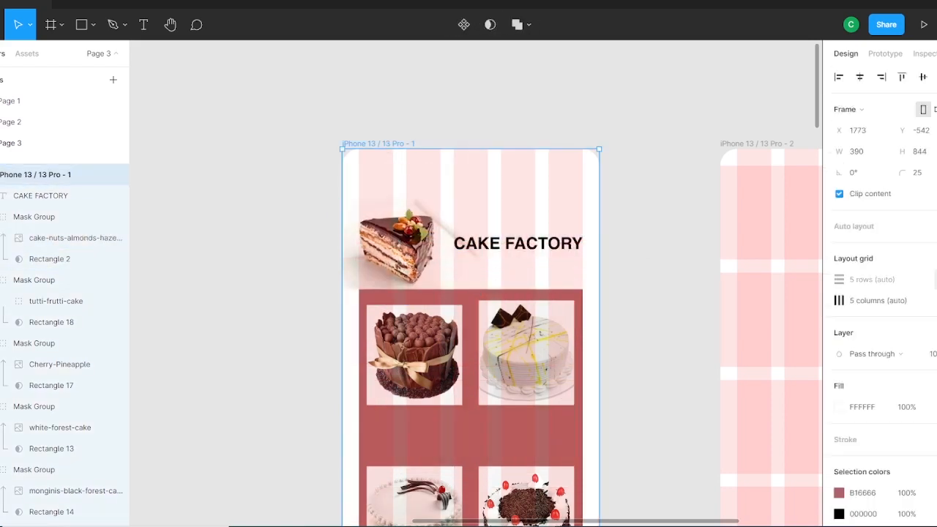
scroll(661, 271, down, 3)
Change the fill of the top-right product card's background rectangle to white.
click(558, 317)
scroll(761, 282, up, 1)
click(839, 364)
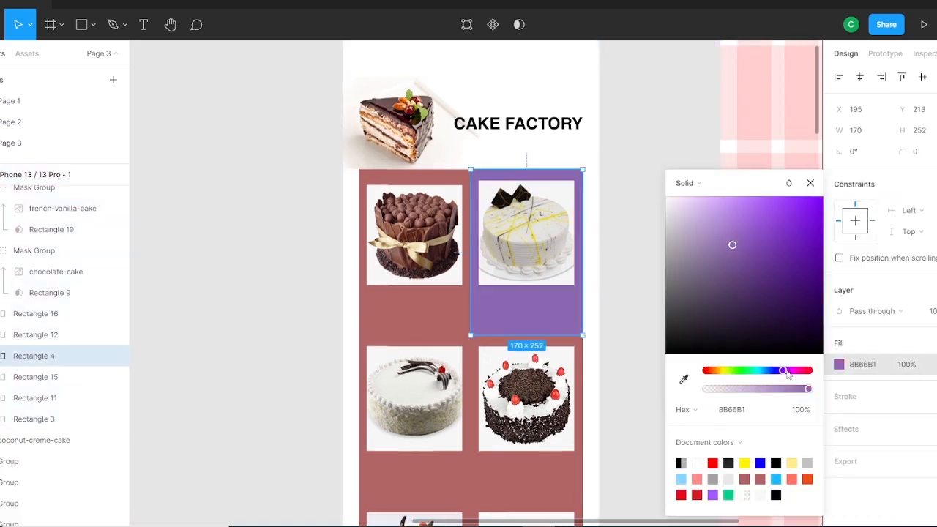
drag(791, 234, 662, 199)
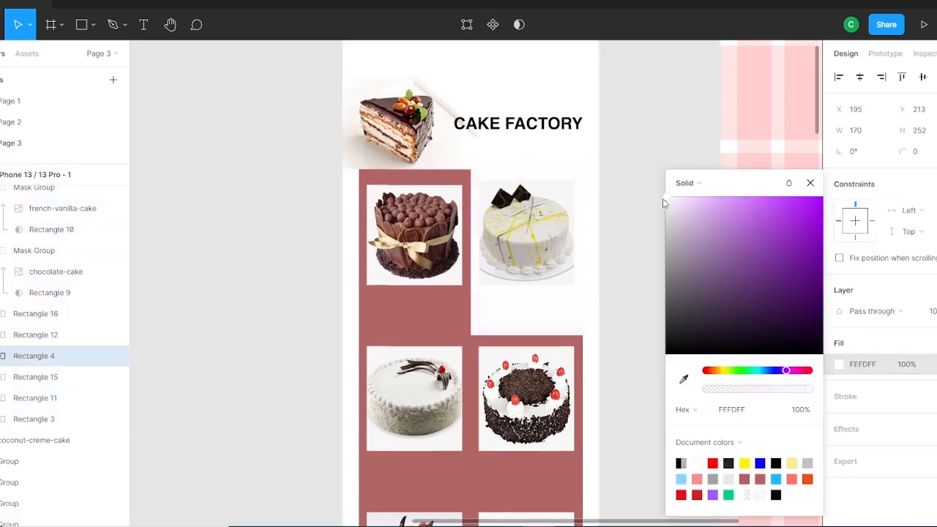
click(447, 330)
shift+click(441, 488)
shift+click(544, 468)
scroll(547, 393, down, 1)
scroll(549, 396, down, 2)
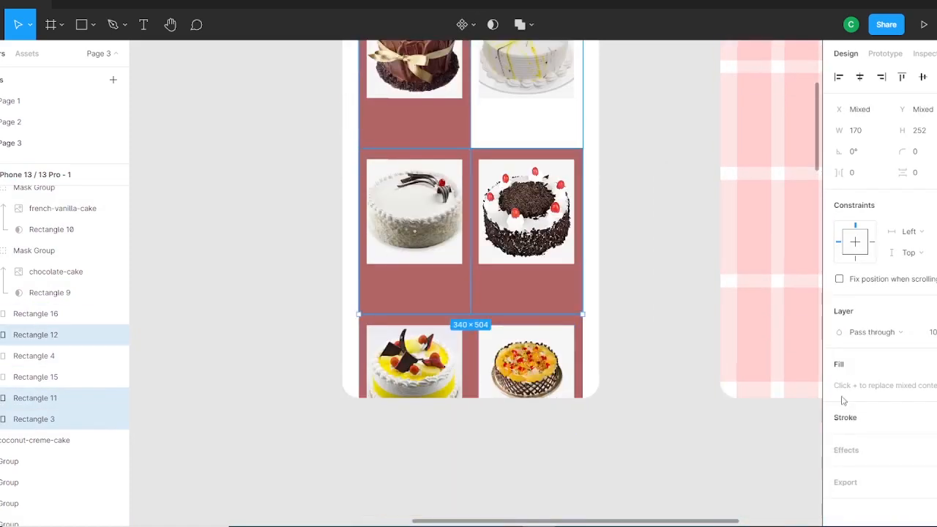
click(641, 332)
Set the fill of the first and second left-column product card rectangles to white FFFFFF.
scroll(641, 332, up, 1)
click(430, 202)
click(839, 365)
click(415, 385)
drag(734, 245, 662, 194)
click(839, 366)
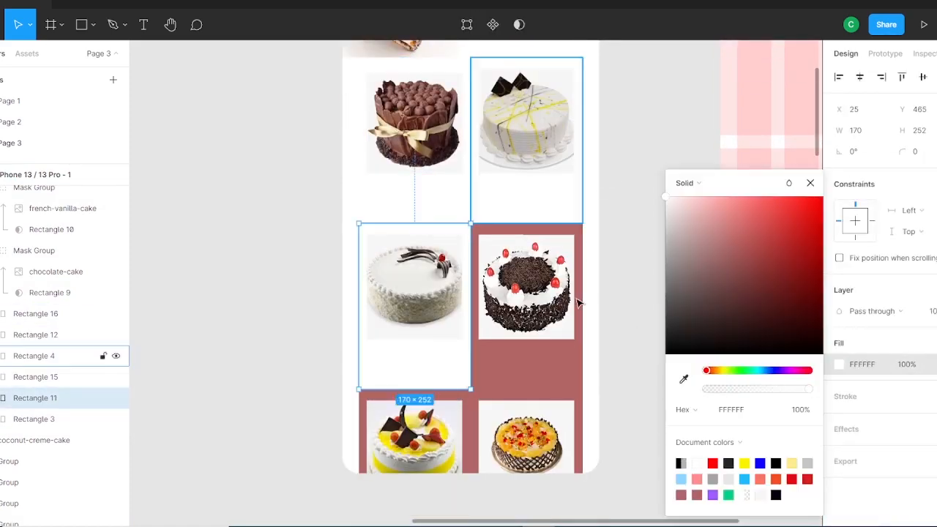
Fill the remaining three product card rectangles, behind the black forest cake and the two bottom cakes, with white FFFFFF.
click(575, 373)
click(839, 366)
drag(734, 245, 662, 193)
click(467, 468)
click(836, 365)
drag(733, 244, 662, 193)
click(527, 432)
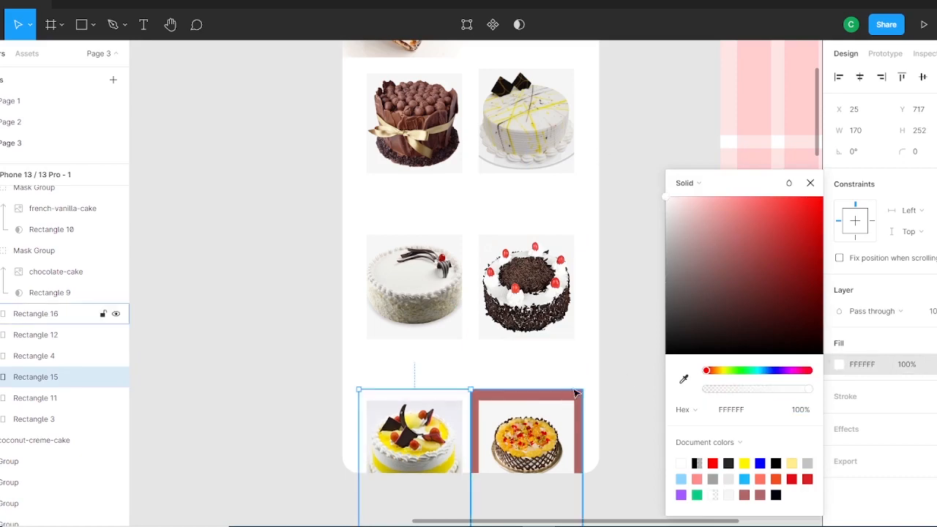
click(838, 366)
drag(733, 244, 662, 193)
click(626, 302)
scroll(348, 237, up, 1)
drag(349, 237, 578, 520)
click(593, 390)
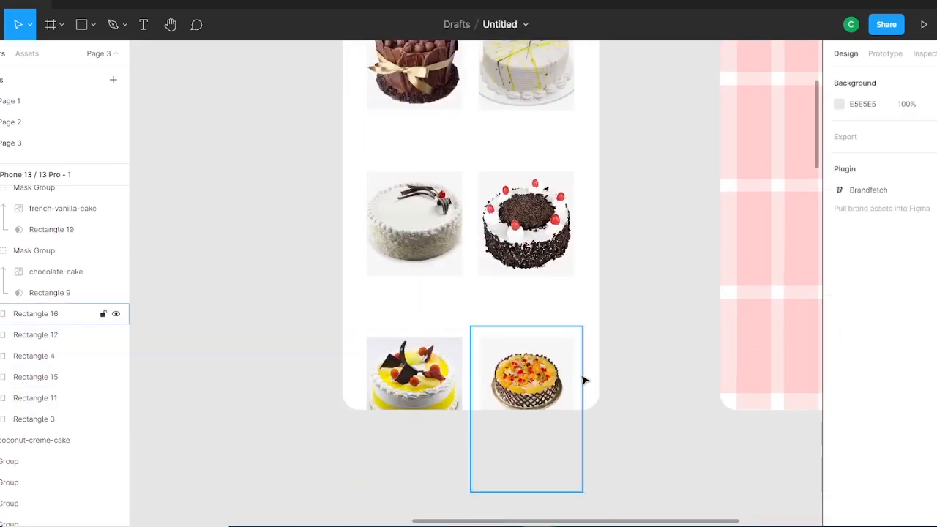
Select all six product card background rectangles together in the first iPhone frame.
scroll(586, 400, up, 1)
click(579, 401)
shift+click(466, 388)
shift+click(511, 337)
shift+click(451, 326)
scroll(484, 322, up, 2)
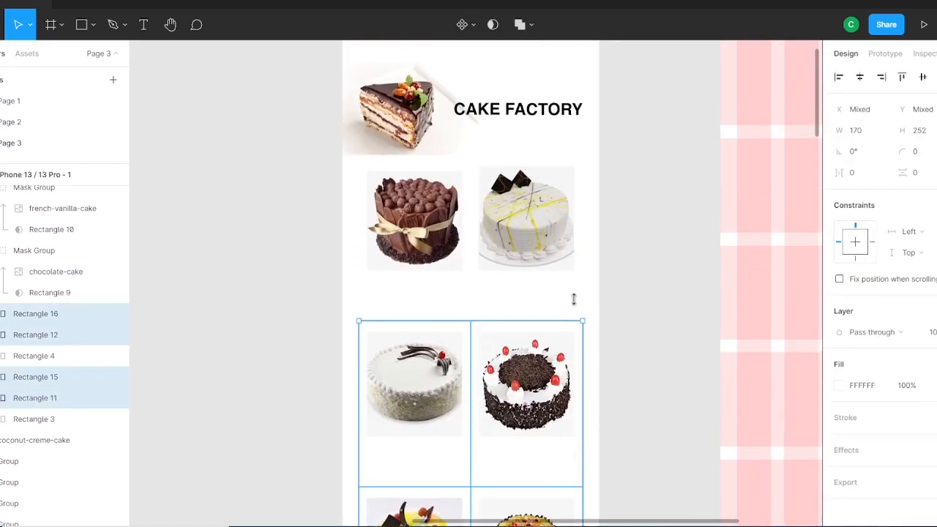
shift+click(564, 296)
shift+click(451, 295)
click(851, 453)
click(881, 472)
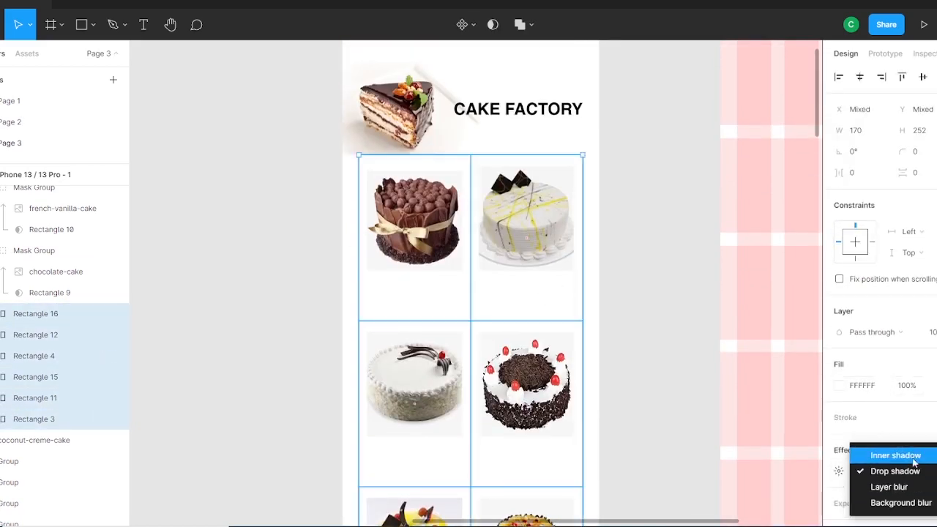
click(893, 471)
click(936, 471)
Add an inside stroke of width 1 in pale purple FCF2FF to the six product card rectangles.
click(846, 418)
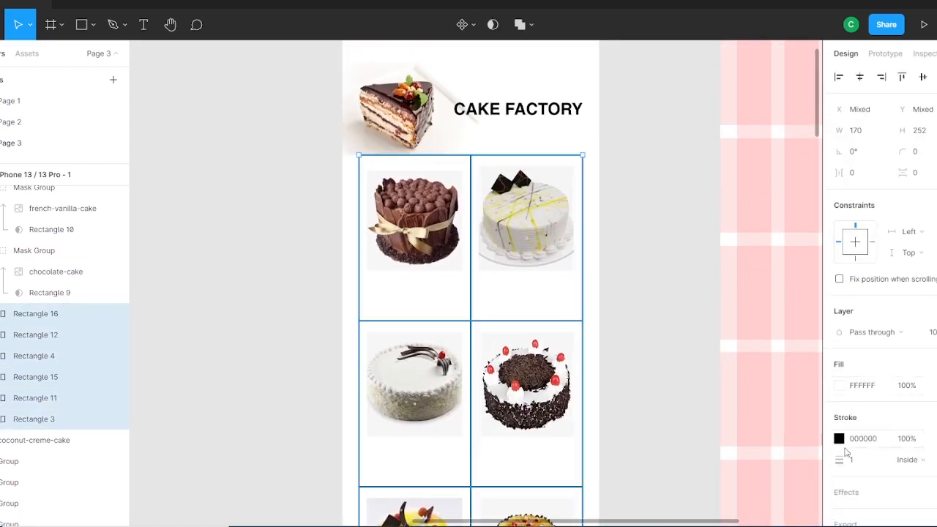
click(840, 439)
click(790, 371)
click(823, 198)
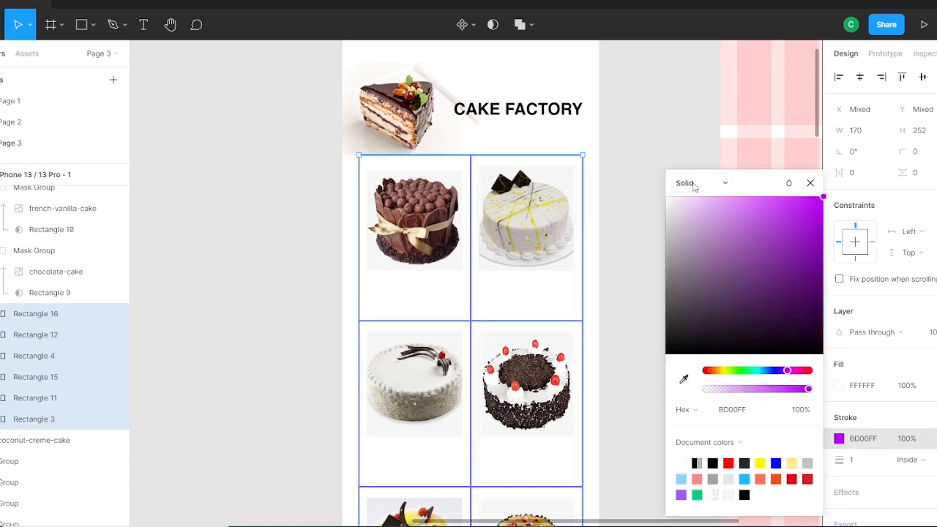
drag(715, 210, 675, 194)
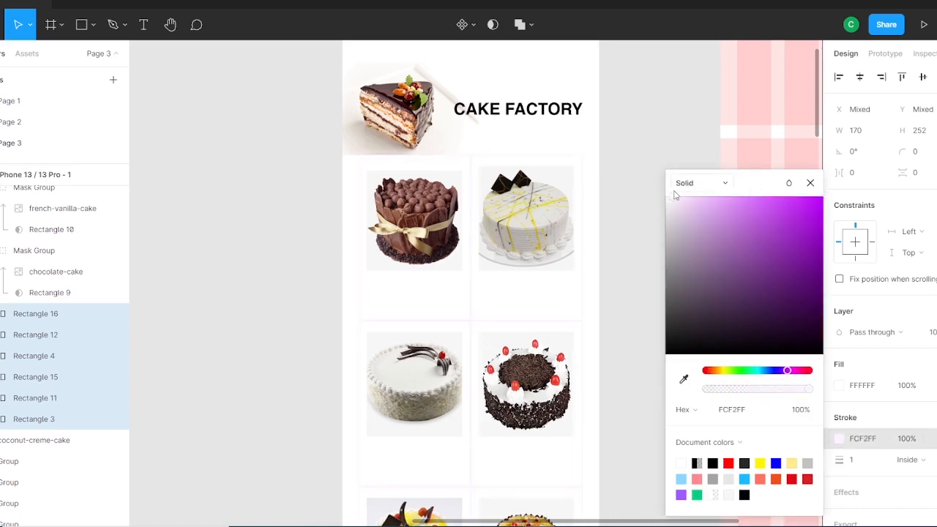
click(811, 183)
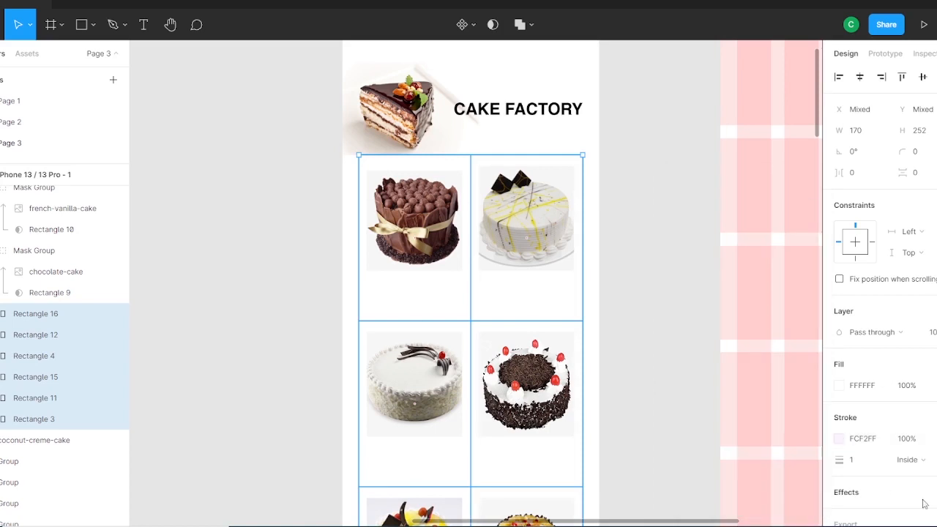
Apply an inner shadow to the six card rectangles with X 0, Y 0 and blur 1.
click(845, 492)
click(889, 465)
click(895, 451)
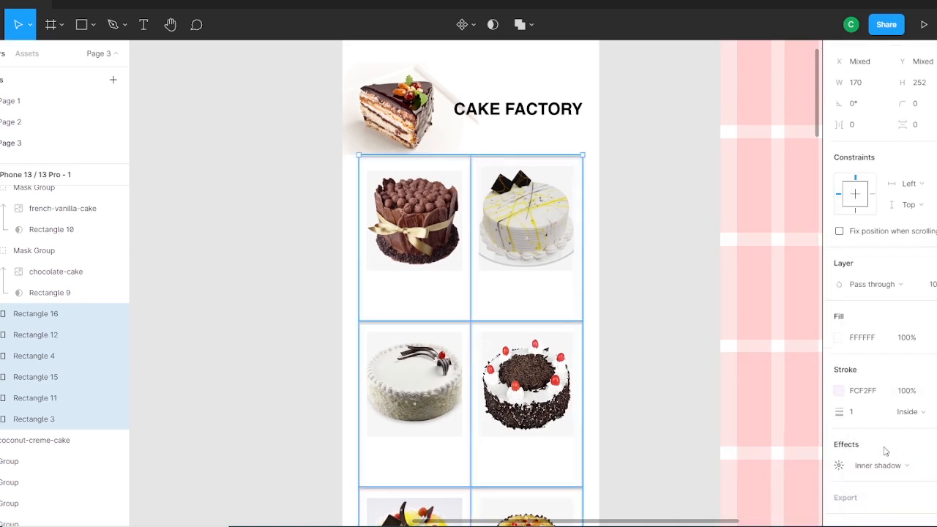
click(840, 466)
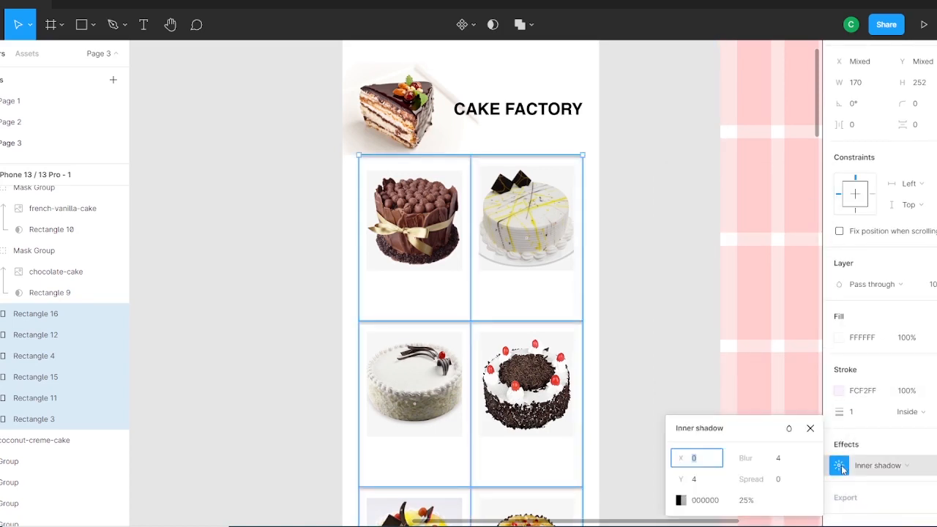
click(789, 459)
text(1)
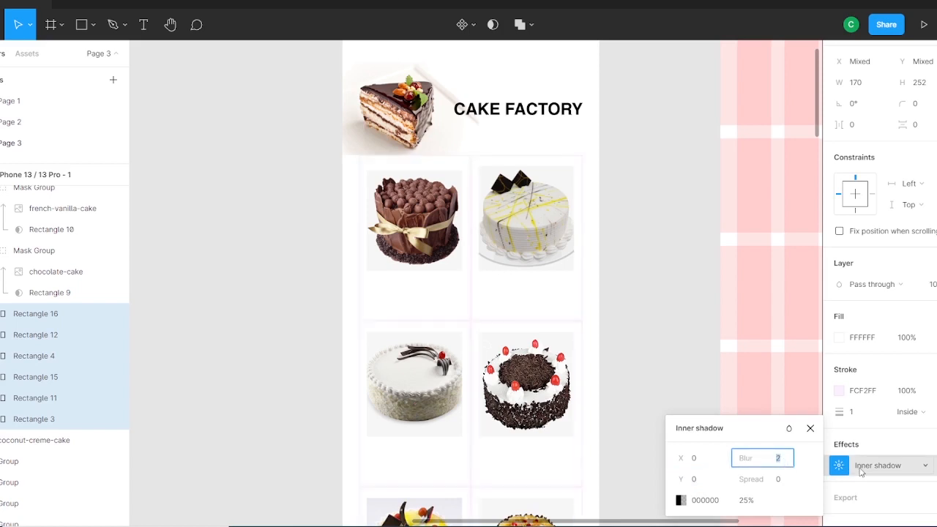
Set the cards' inner shadow colour to purple 9917FF at 25% opacity.
click(681, 500)
click(526, 198)
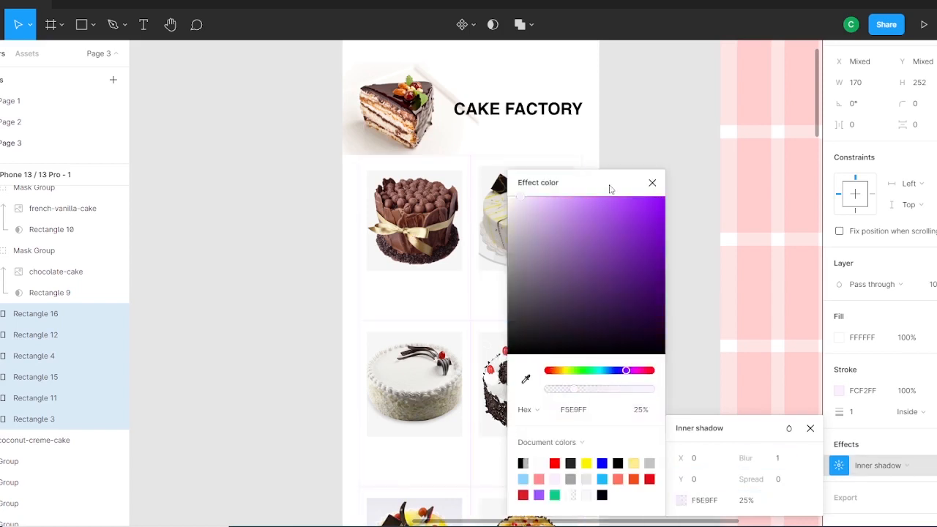
drag(610, 189, 670, 188)
click(721, 197)
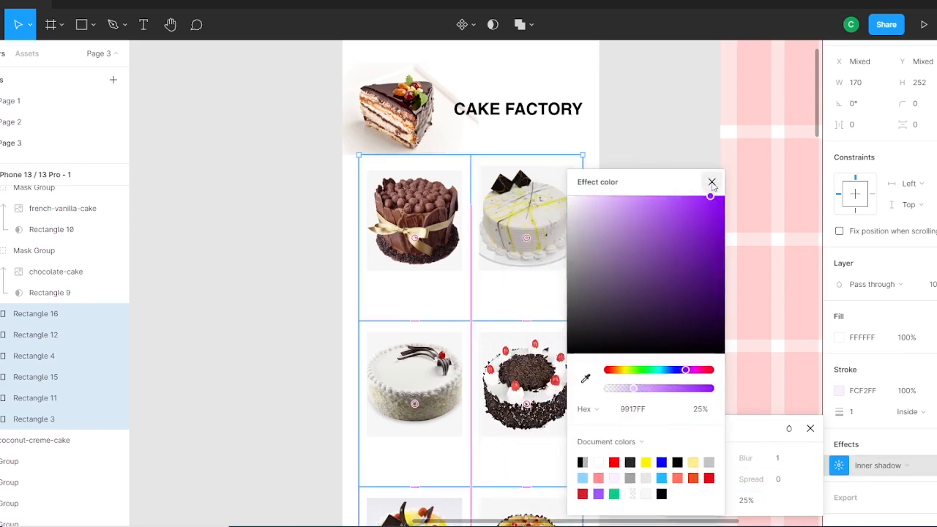
click(712, 183)
click(666, 345)
Add the text label "TUTTI FRUITY CAKE" on the empty canvas beside the first iPhone frame.
scroll(667, 346, down, 5)
scroll(669, 345, up, 6)
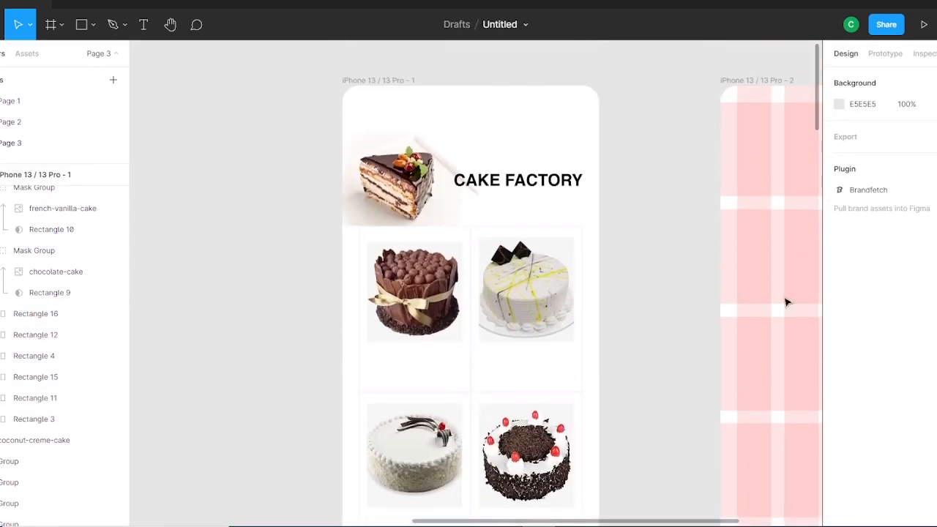
scroll(615, 345, down, 3)
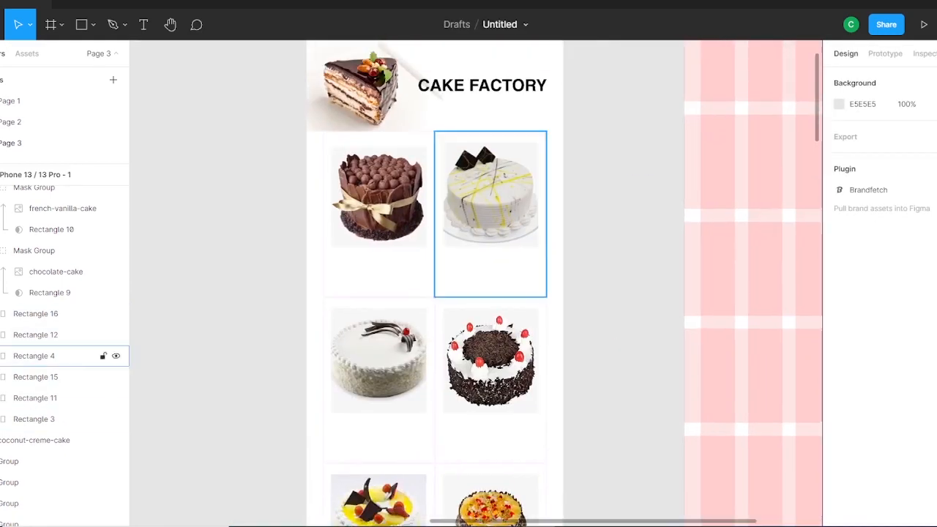
key(t)
click(173, 227)
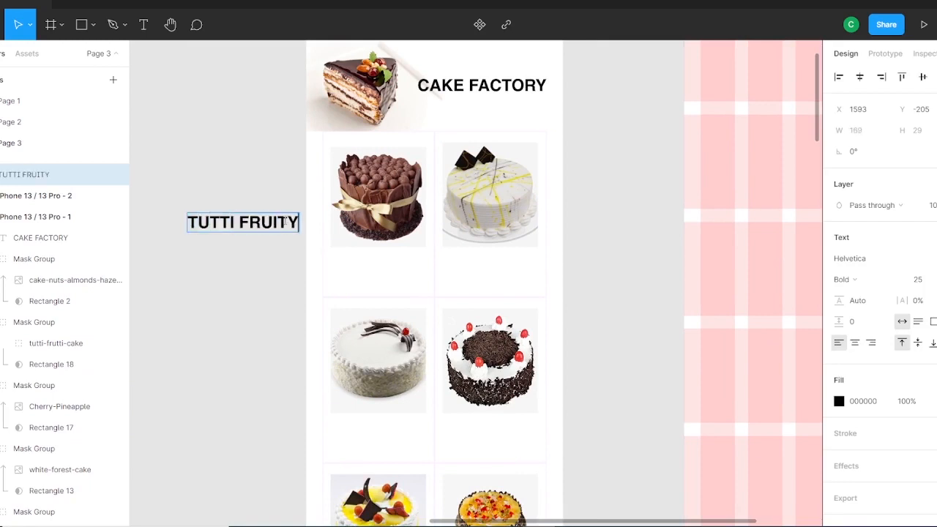
click(209, 247)
drag(291, 222, 244, 230)
Reduce the "TUTTI FRUITY CAKE" label's font size to 18.
click(932, 279)
key(Down)
key(Down)
key(Down)
key(Down)
key(Down)
key(Down)
key(Down)
key(Down)
Try other Helvetica styles such as Bold Oblique on the "TUTTI FRUITY CAKE" label and return it to Bold.
click(845, 279)
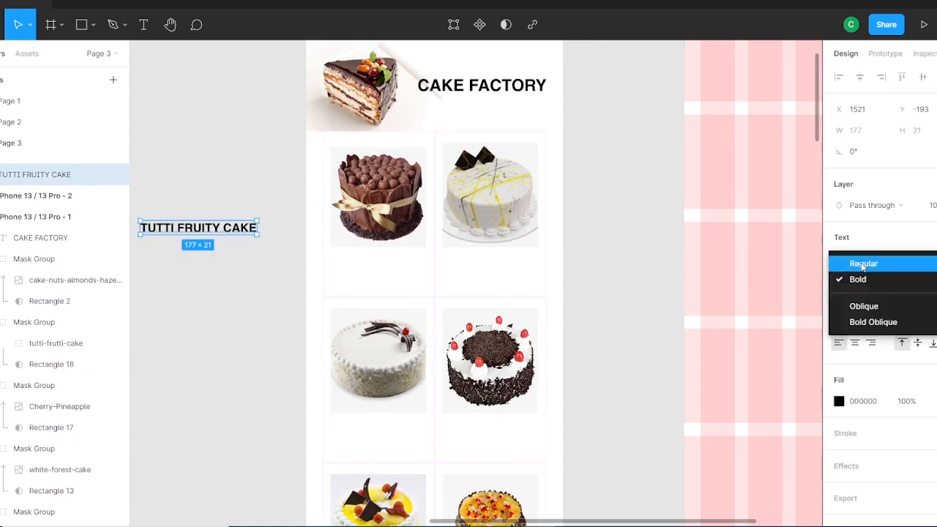
click(857, 262)
click(849, 279)
click(882, 321)
click(882, 281)
click(884, 297)
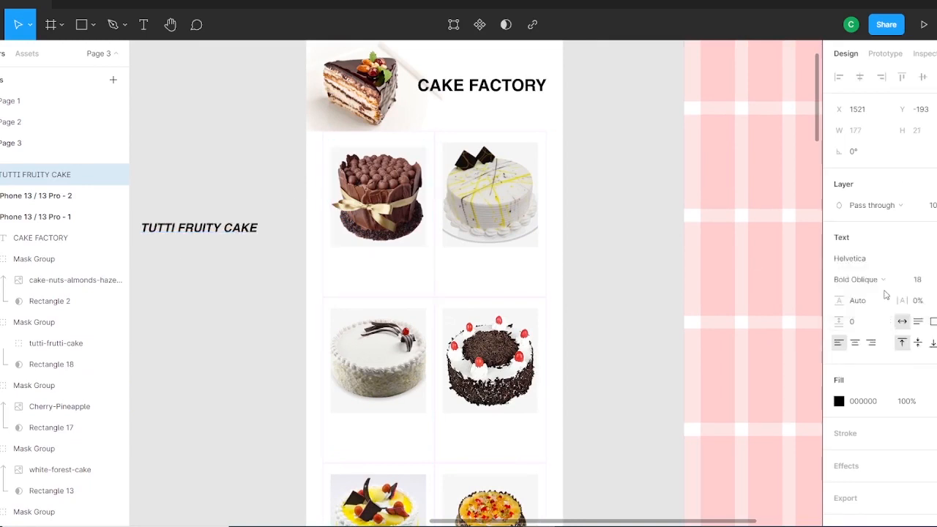
click(882, 280)
click(882, 246)
Move the cake label lower beside the first iPhone frame and replace its text with "White Forest".
drag(216, 227, 251, 278)
double_click(225, 280)
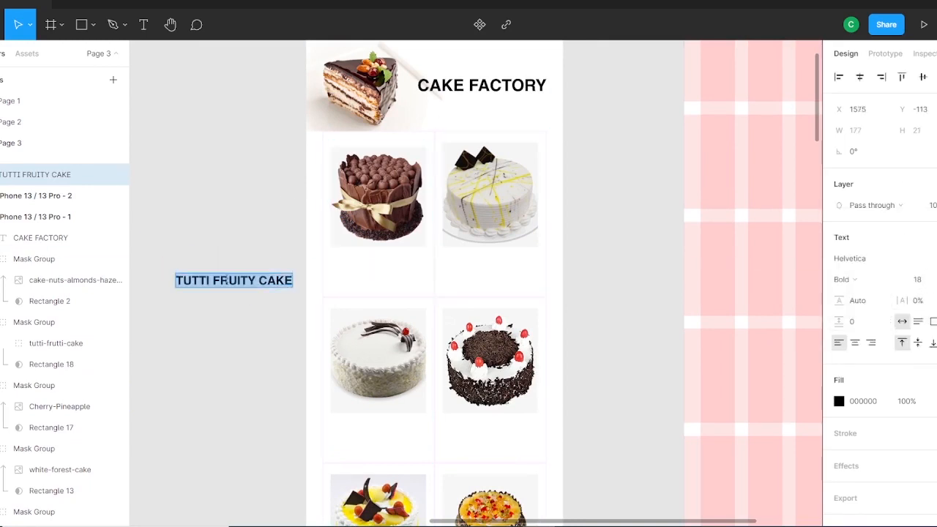
text(White Forest)
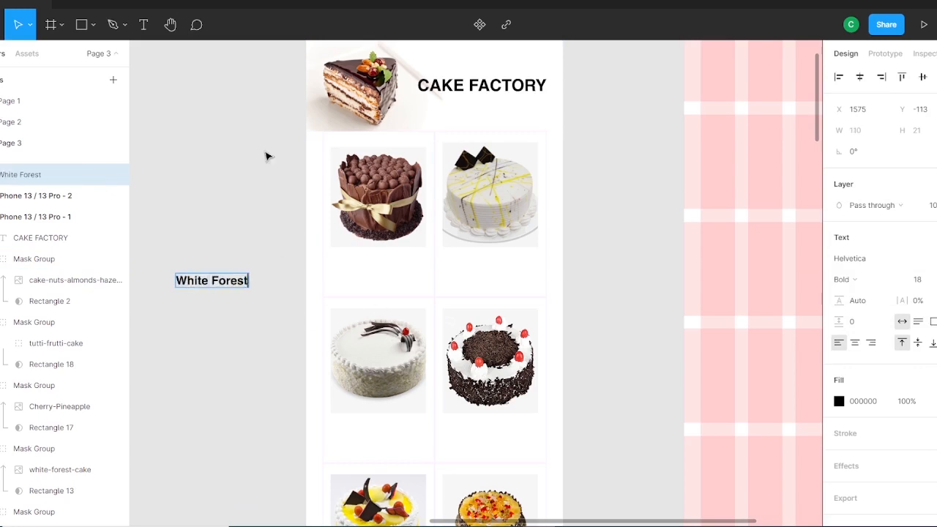
Make two copies of the "White Forest" label below it and change their texts to "Black Forest" and "Chocolate".
drag(230, 284, 229, 331)
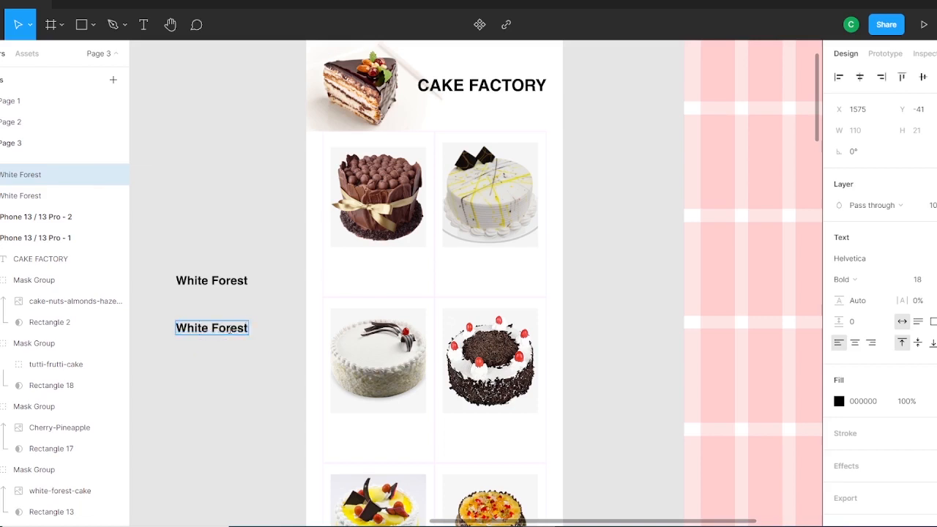
click(399, 218)
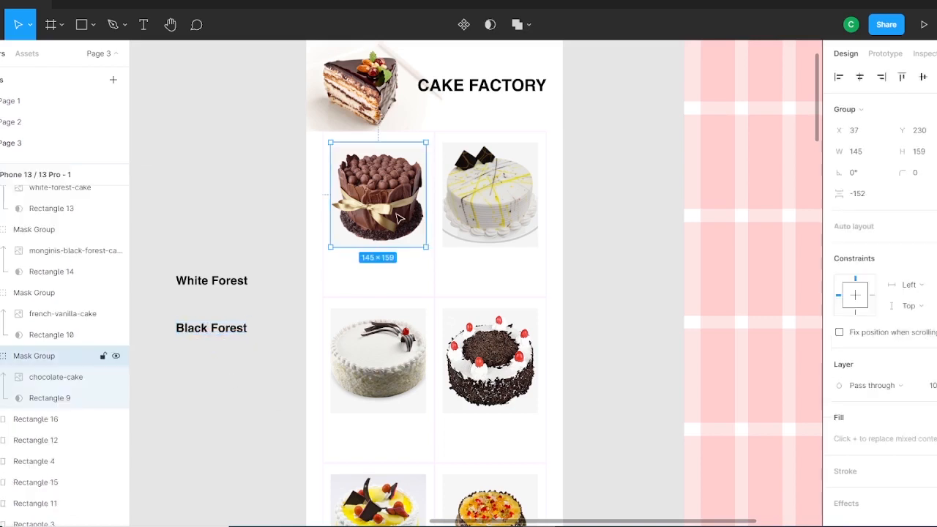
click(210, 339)
drag(211, 328, 211, 360)
key(Return)
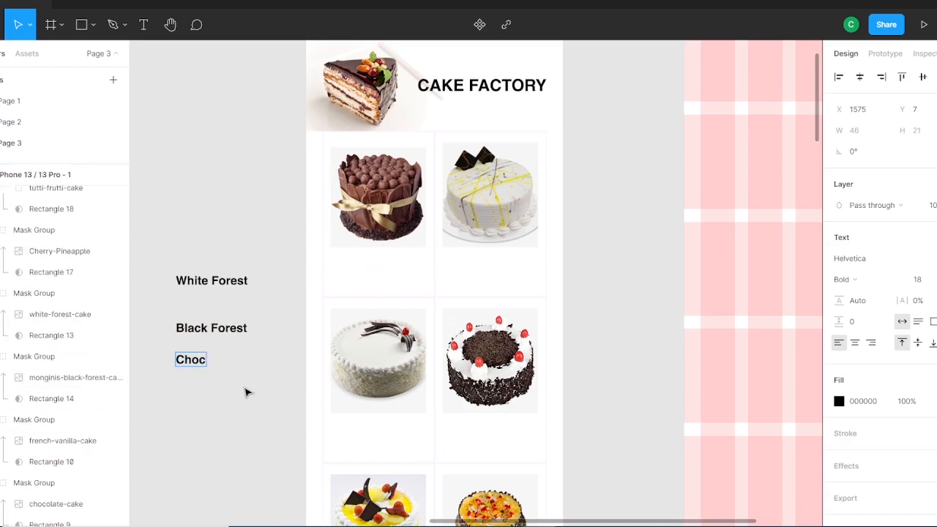
Copy the "Chocolate" label directly below itself and change the copy's text to "French Vanilla".
drag(220, 359, 220, 391)
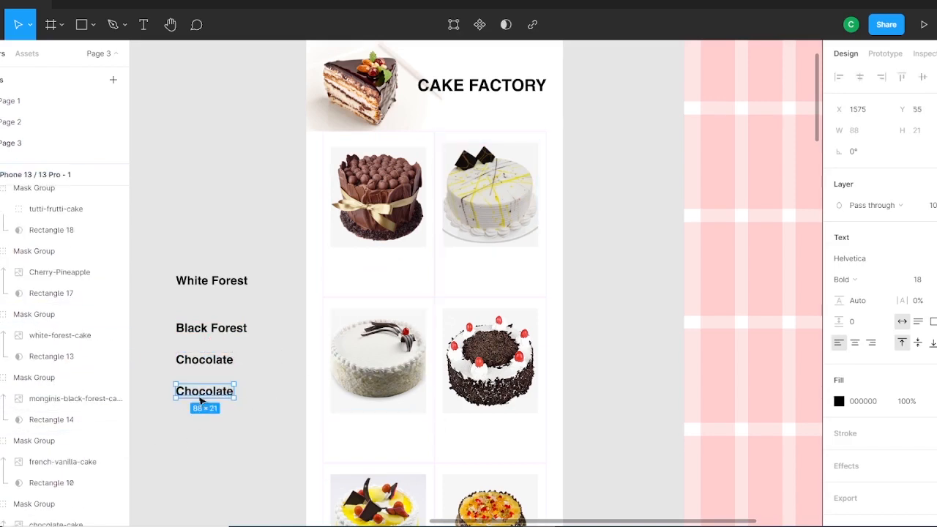
key(Return)
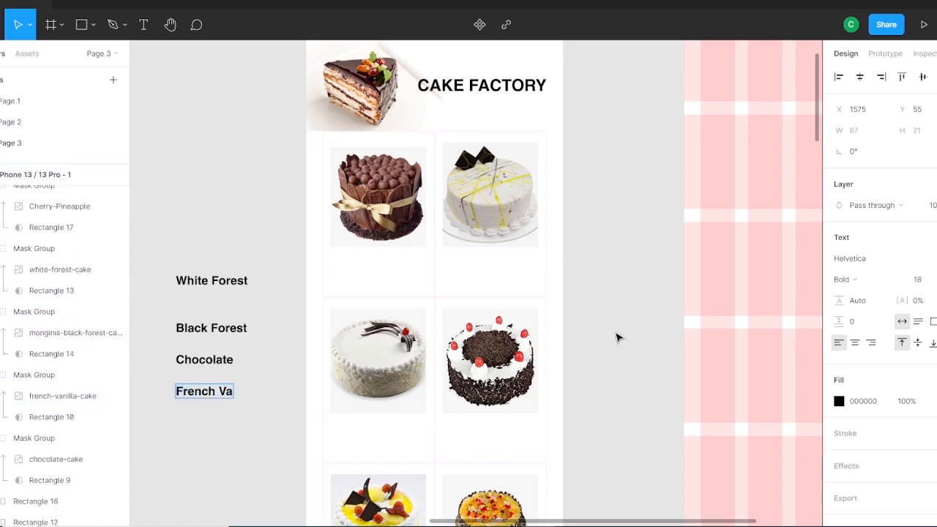
key(Escape)
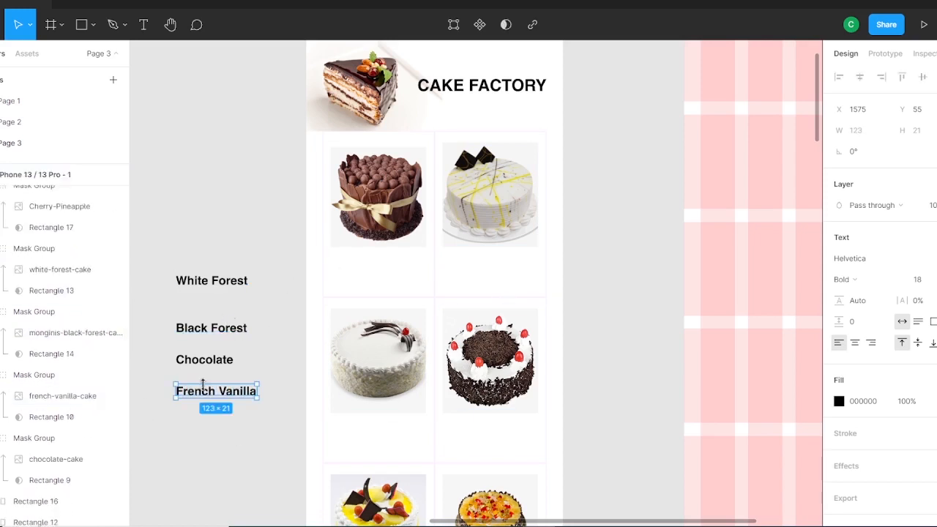
Place the "Chocolate", "French Vanilla", "White Forest" and "Black Forest" labels under their matching cake images in the first iPhone frame.
drag(205, 360, 360, 258)
drag(214, 391, 481, 259)
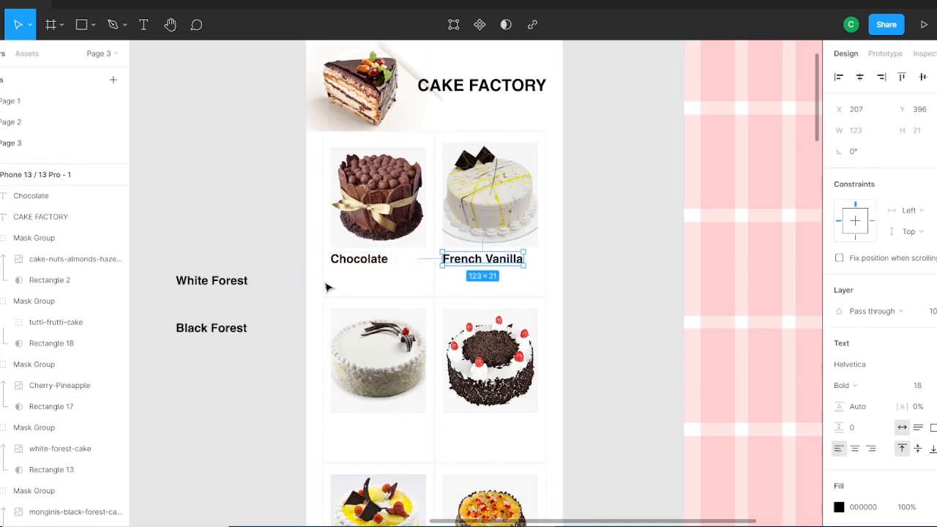
drag(220, 282, 375, 427)
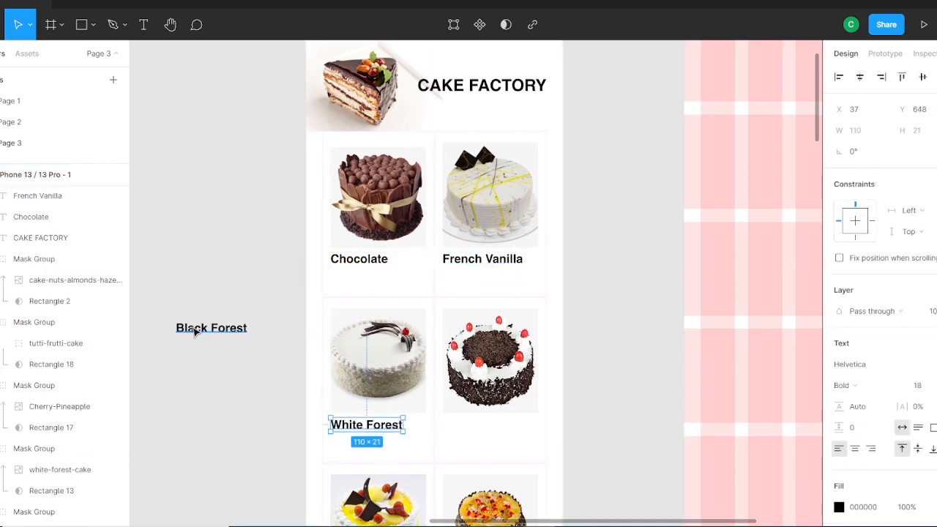
drag(194, 333, 461, 430)
Nudge the four cake name labels down together by 5 px.
click(354, 260)
shift+click(473, 260)
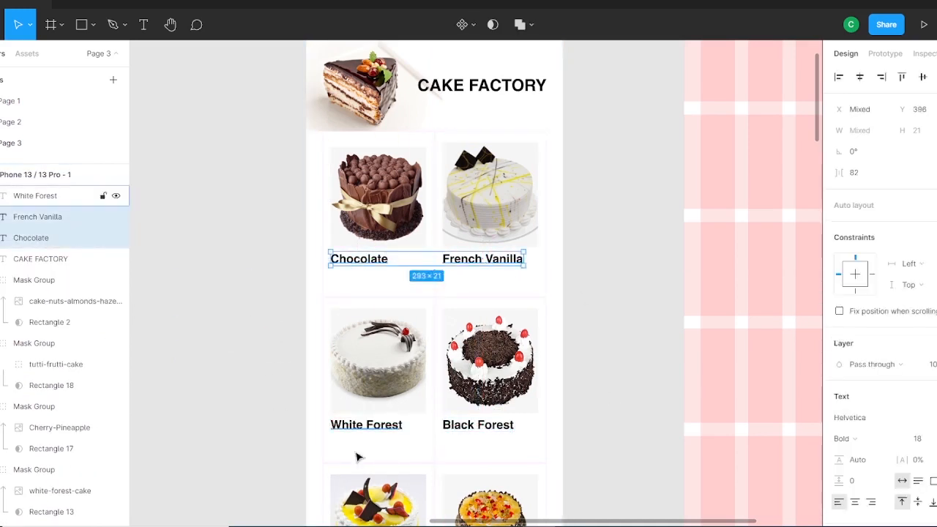
shift+click(365, 427)
shift+click(476, 427)
key(Down)
key(Down)
key(Down)
key(Down)
key(Down)
click(617, 389)
Change the four cake name labels from Bold to the Regular Helvetica style.
click(374, 262)
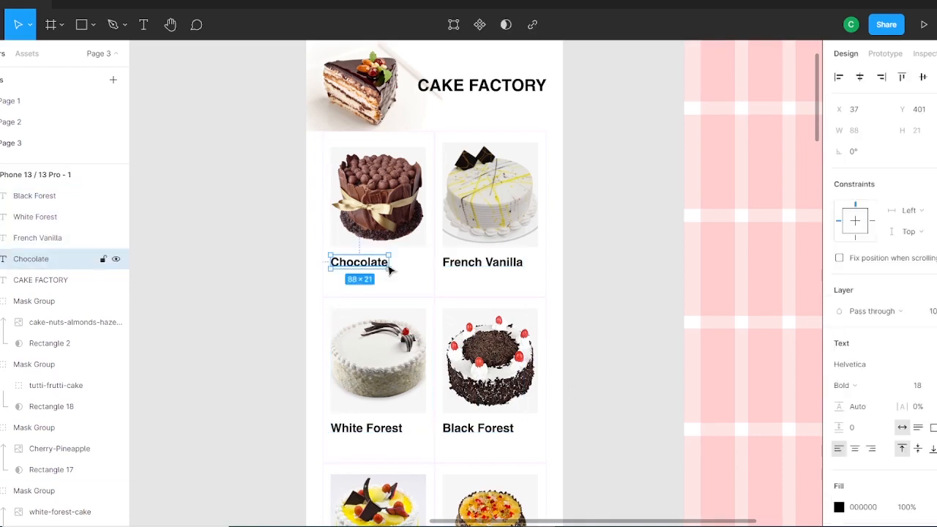
shift+click(481, 261)
shift+click(366, 427)
shift+click(477, 427)
click(846, 385)
click(835, 369)
click(619, 380)
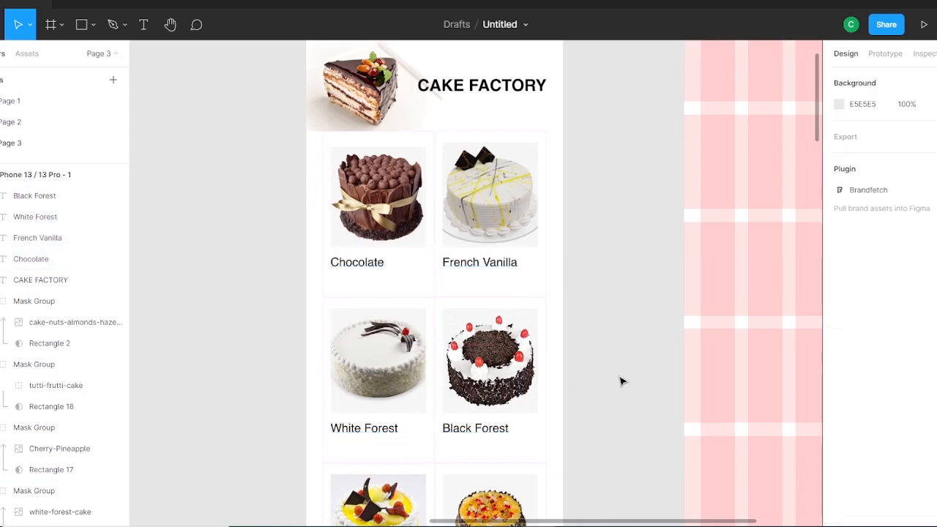
Add a "₹320" price text beside the first iPhone frame and make three copies below it, changing one to "₹280".
scroll(594, 360, down, 2)
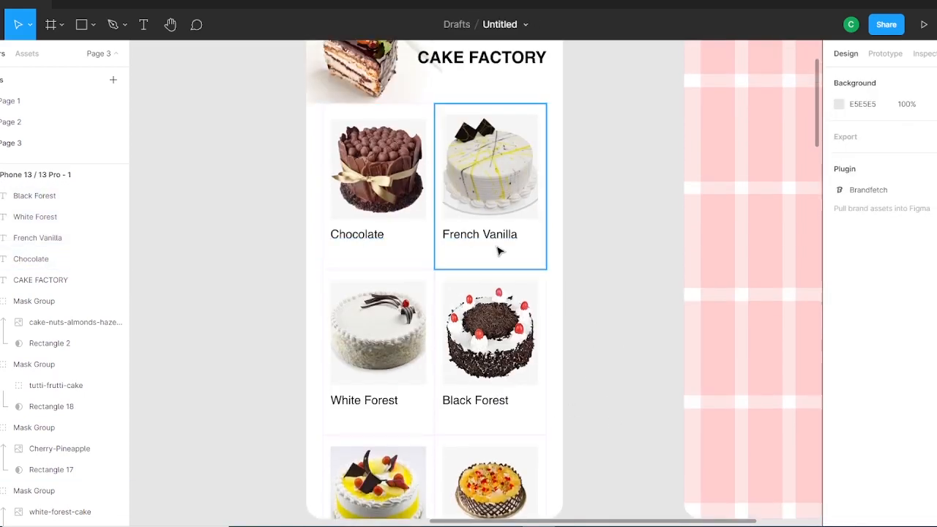
key(ctrl+plus)
drag(249, 180, 277, 213)
key(ctrl+minus)
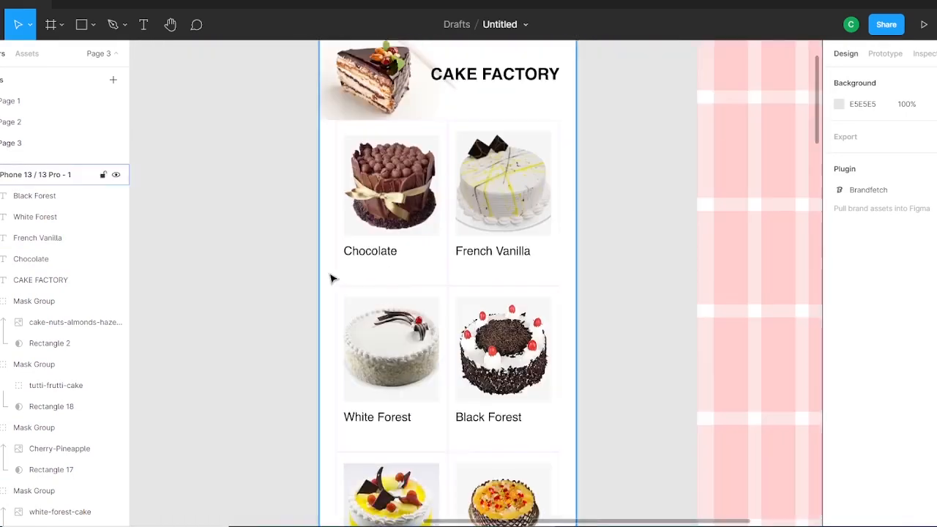
click(145, 27)
click(262, 192)
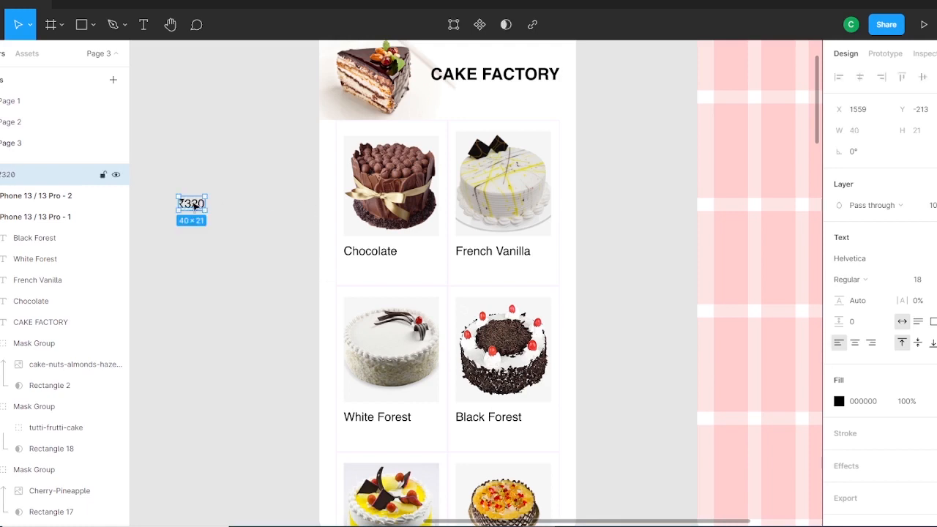
drag(202, 217, 204, 284)
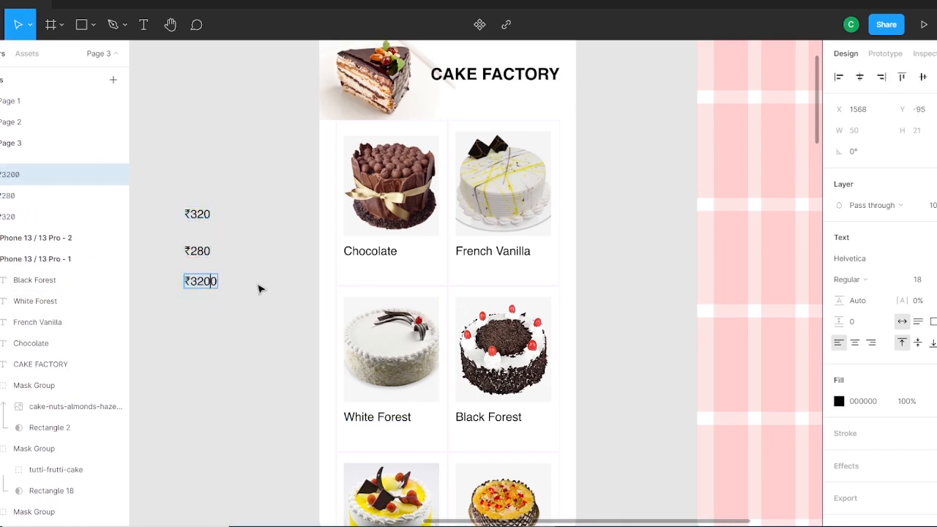
drag(200, 286, 200, 322)
Reduce the price texts' font size to 16.
drag(243, 359, 360, 271)
click(921, 280)
key(Down)
key(Down)
key(Down)
key(Up)
Place the price texts beneath the cake names, with ₹280 under French Vanilla and ₹320 under the others.
drag(196, 251, 468, 268)
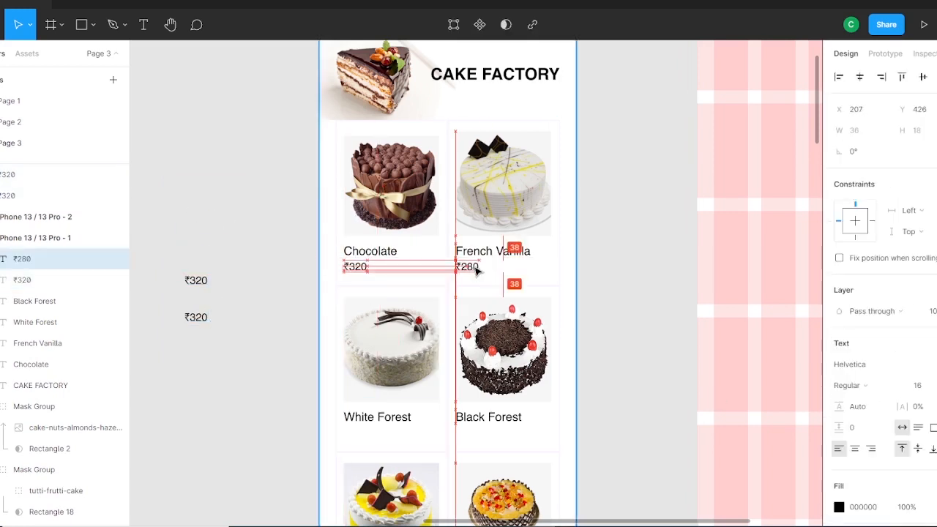
drag(202, 289, 359, 437)
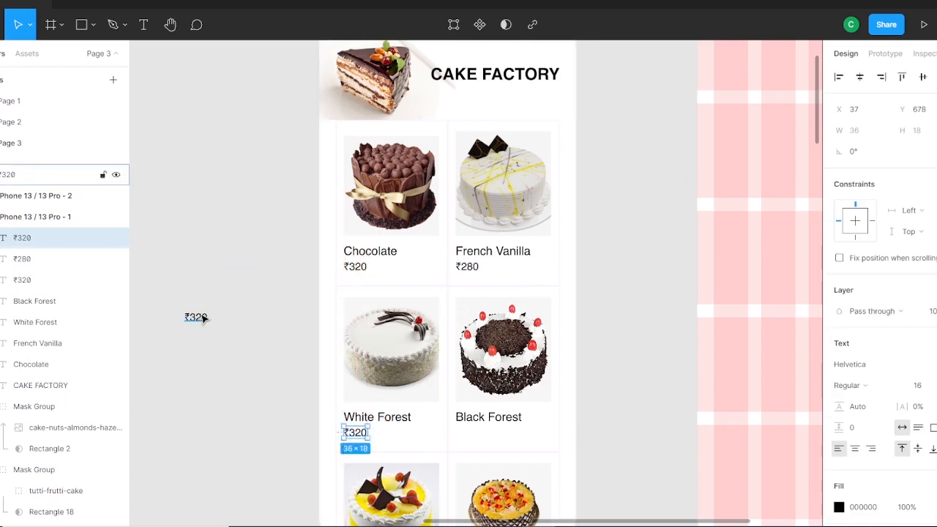
drag(200, 317, 477, 437)
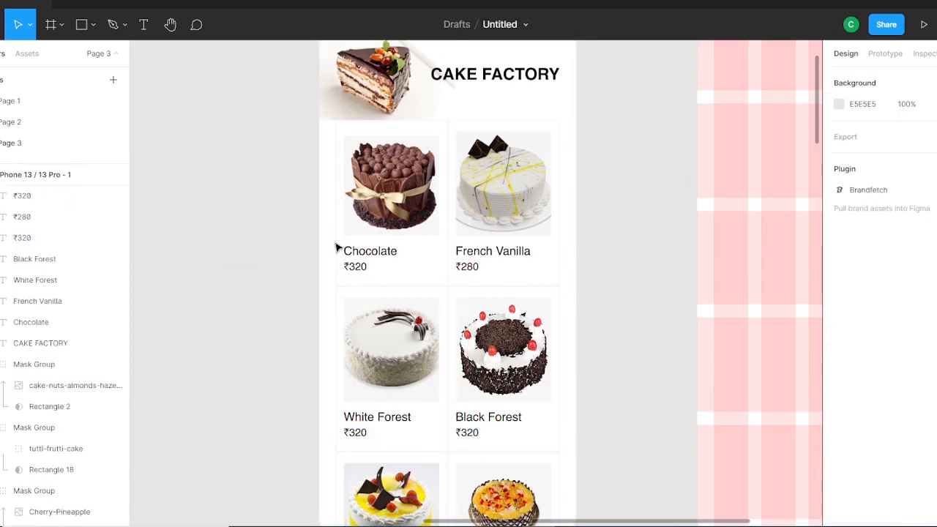
Reduce the font size of the four cake name labels to 16.
drag(337, 247, 493, 422)
click(918, 385)
key(Down)
key(Down)
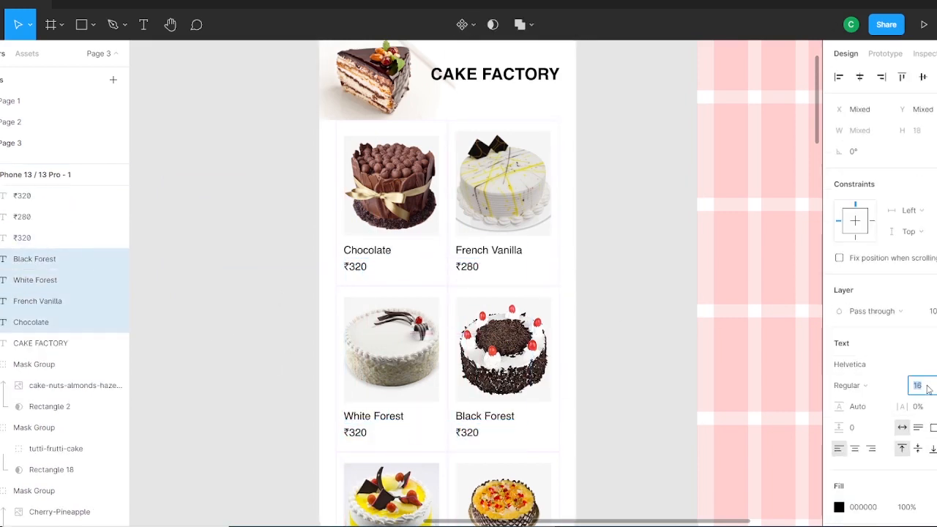
click(629, 315)
Reduce the font size of the four price labels to 14.
click(355, 268)
shift+click(467, 268)
shift+click(365, 434)
shift+click(469, 435)
click(918, 407)
key(Down)
key(Down)
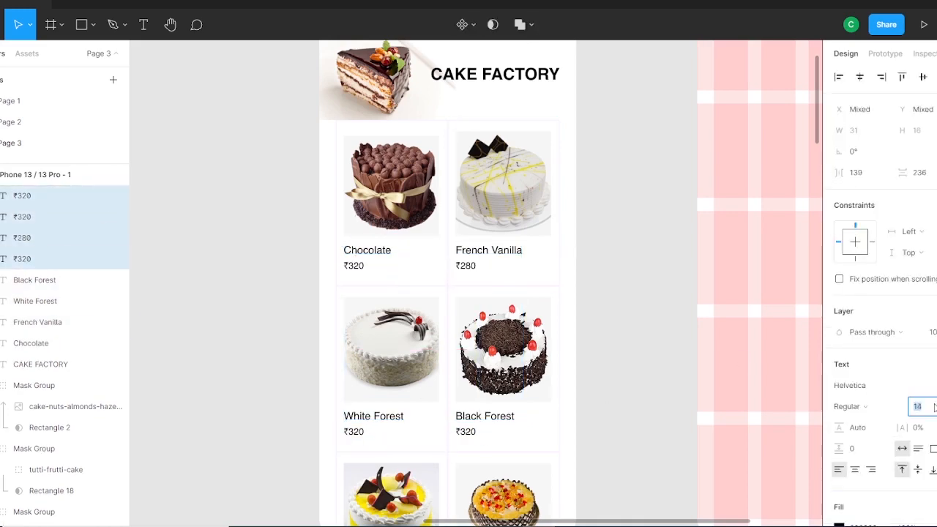
click(644, 347)
Draw a small star about 15 px wide, duplicate it into a row of five under the Chocolate price and group them.
scroll(414, 402, down, 1)
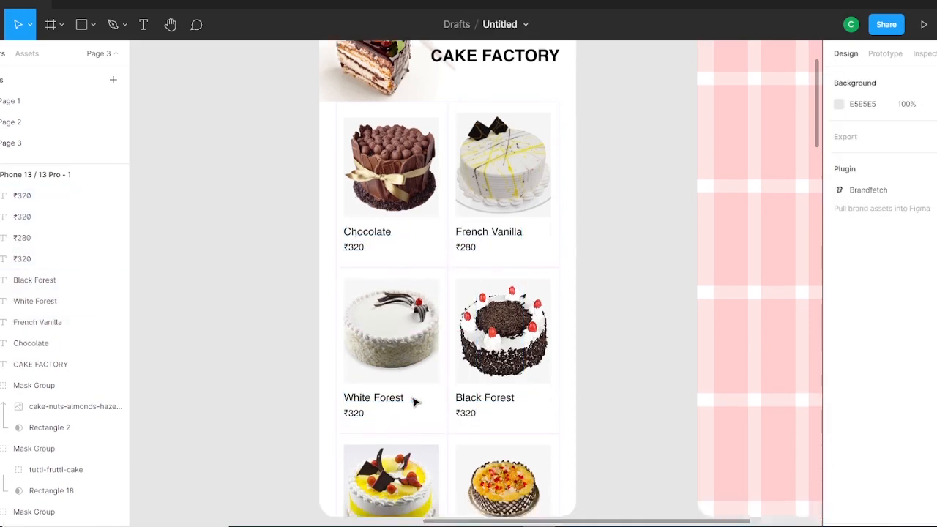
click(93, 25)
click(51, 136)
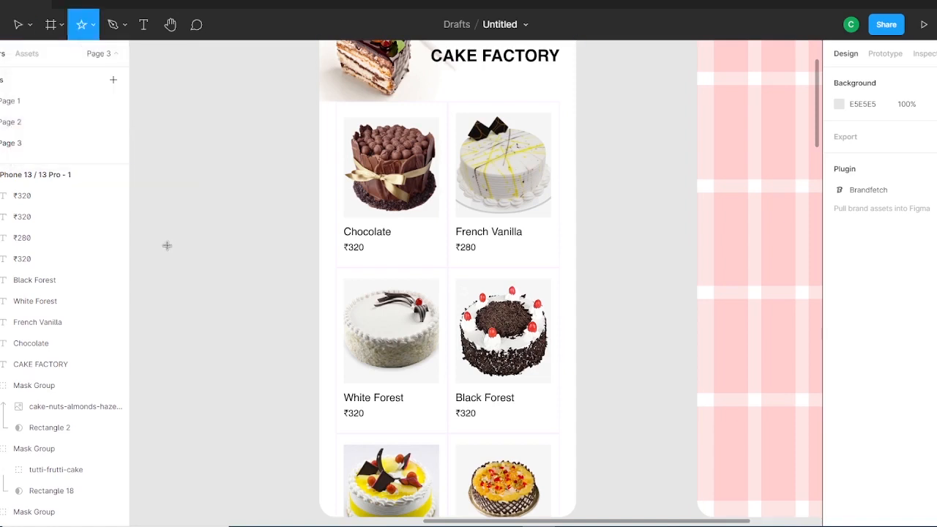
drag(165, 244, 372, 265)
key(ctrl+d)
key(ctrl+d)
key(ctrl+d)
key(ctrl+plus)
key(ctrl+g)
Nudge the four cake name labels up together by 5 px.
scroll(237, 109, down, 1)
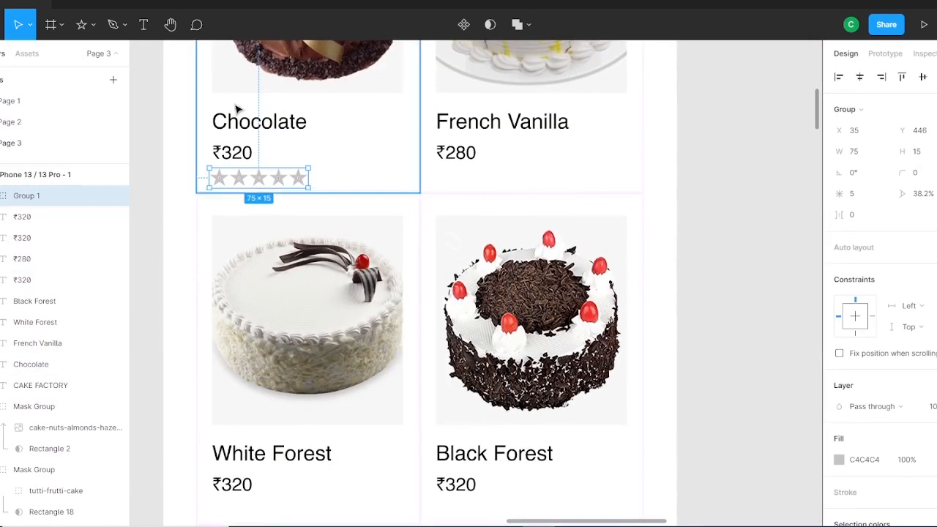
click(245, 119)
shift+click(492, 121)
shift+click(270, 461)
shift+click(499, 451)
key(Up)
key(Up)
key(Up)
key(Up)
key(Up)
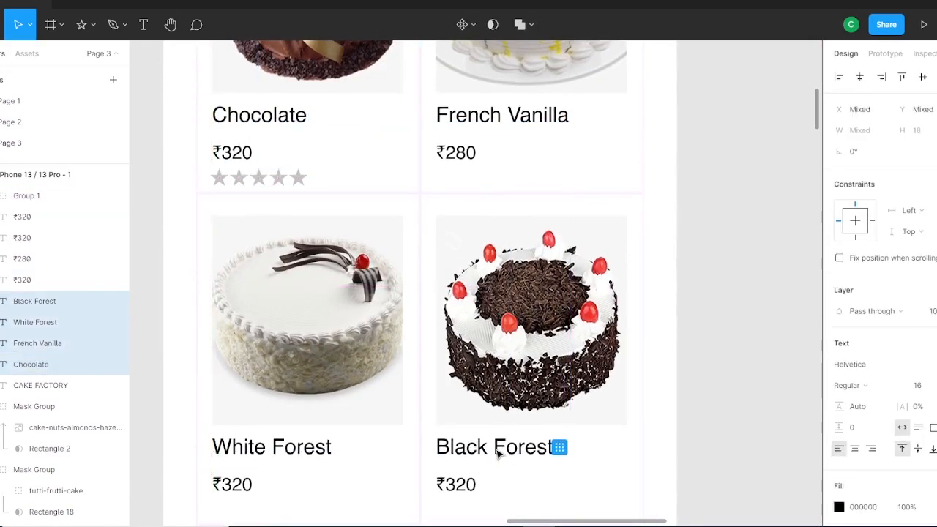
Move the four price labels up together so they sit closer beneath the cake names.
click(232, 153)
shift+click(455, 153)
shift+click(232, 484)
shift+click(455, 484)
key(Up)
key(Up)
key(Up)
key(Up)
key(Up)
key(Up)
key(Up)
key(Up)
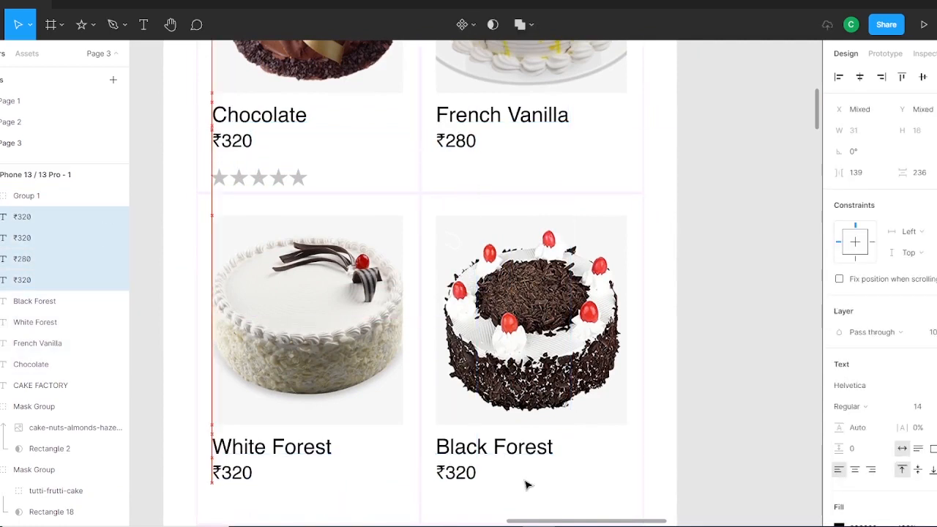
key(Down)
key(Down)
key(Down)
key(Down)
Shrink the star group to 55 × 11 and place it closely under the Chocolate price, aligned with the text.
drag(257, 181, 262, 174)
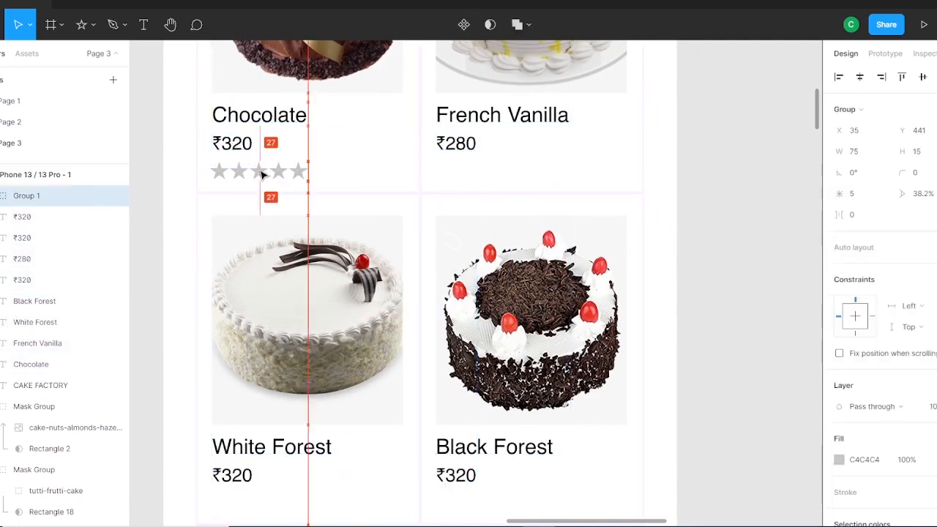
click(144, 148)
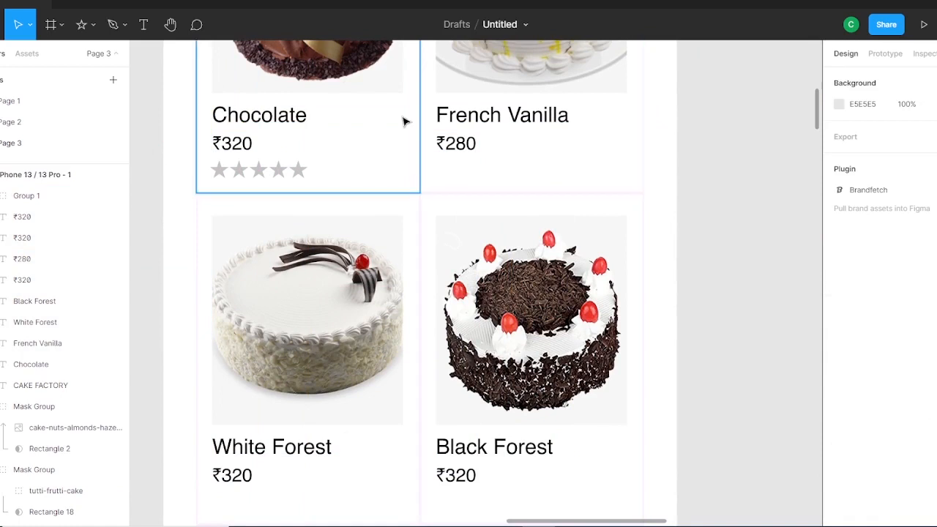
click(284, 164)
drag(305, 161, 285, 161)
click(249, 211)
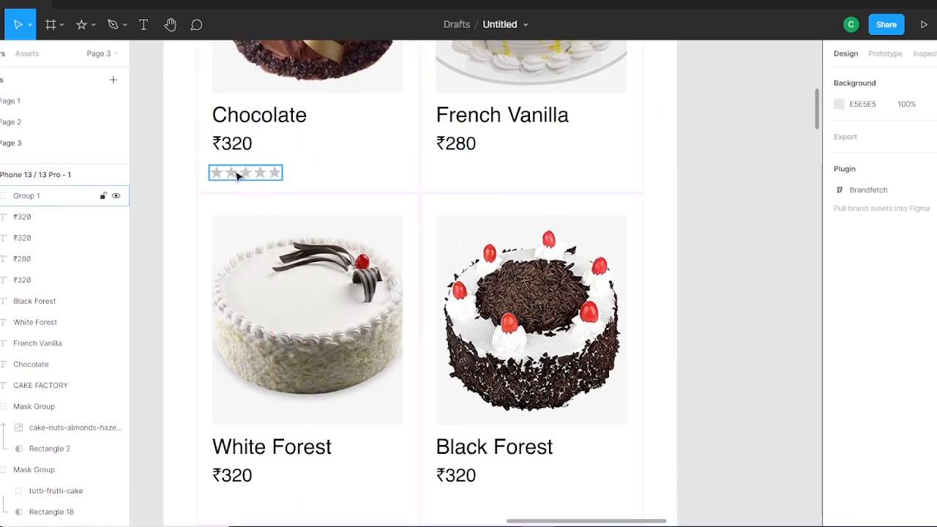
click(236, 174)
click(140, 173)
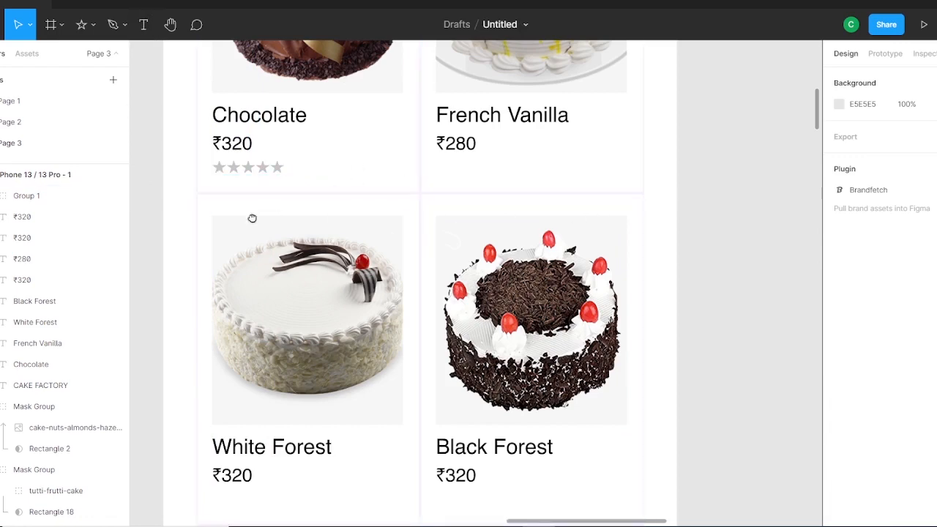
Add a "(2,135)" review count text in the empty canvas beside the first iPhone frame.
drag(253, 218, 346, 262)
click(143, 29)
click(234, 216)
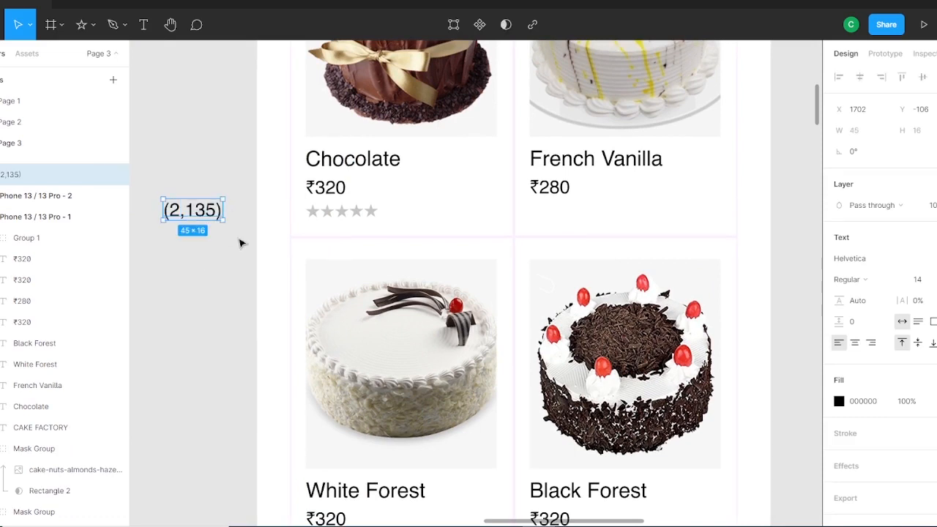
Place the "(2,135)" text next to the Chocolate stars at font size 12 and level the stars with it.
drag(199, 213, 410, 212)
shift+click(360, 211)
click(262, 212)
click(169, 242)
click(371, 219)
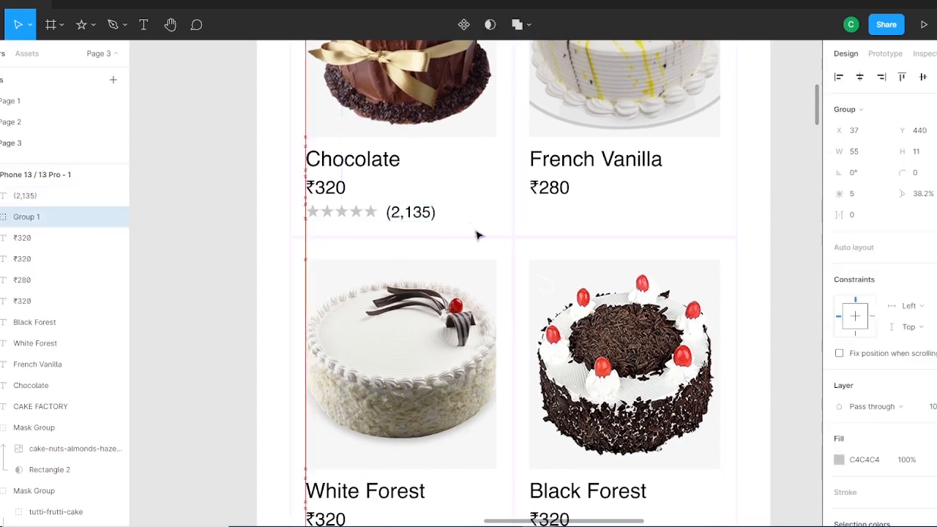
shift+click(421, 212)
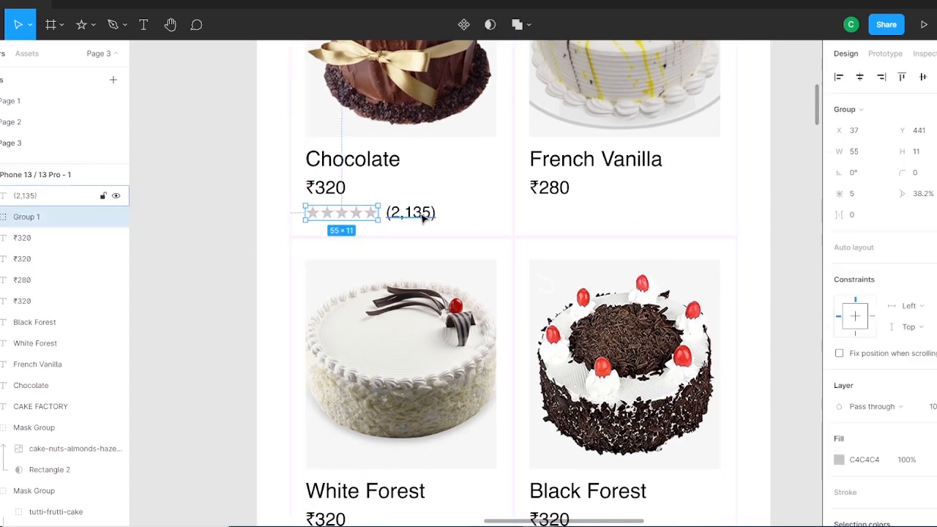
click(284, 231)
Copy the Chocolate star rating with its review count under the French Vanilla and White Forest prices.
click(372, 213)
shift+click(416, 215)
drag(417, 215, 639, 212)
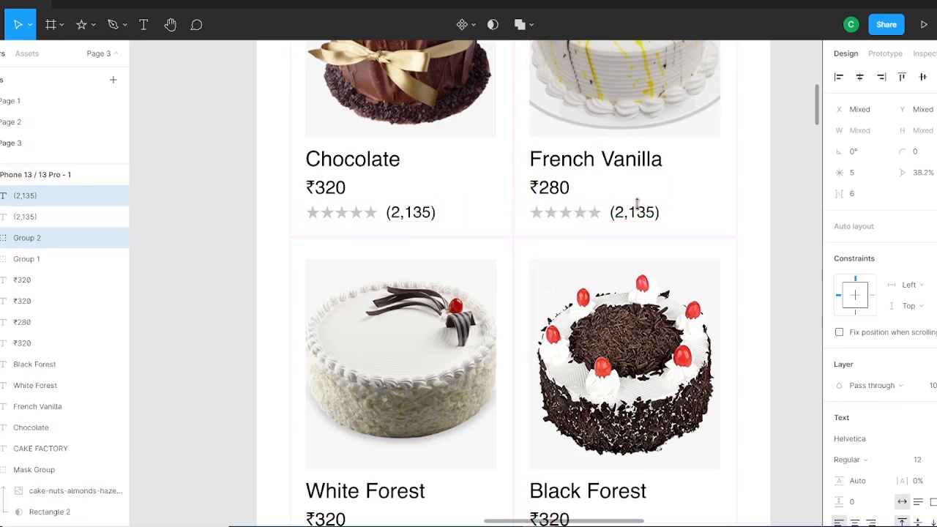
scroll(586, 209, down, 2)
click(412, 98)
shift+click(348, 99)
drag(419, 99, 424, 434)
Fine-tune the vertical position of the Chocolate and French Vanilla rating rows so they line up.
scroll(432, 366, up, 1)
click(366, 169)
shift+click(416, 172)
drag(416, 172, 415, 173)
scroll(515, 265, down, 1)
click(578, 118)
shift+click(634, 118)
drag(634, 118, 634, 119)
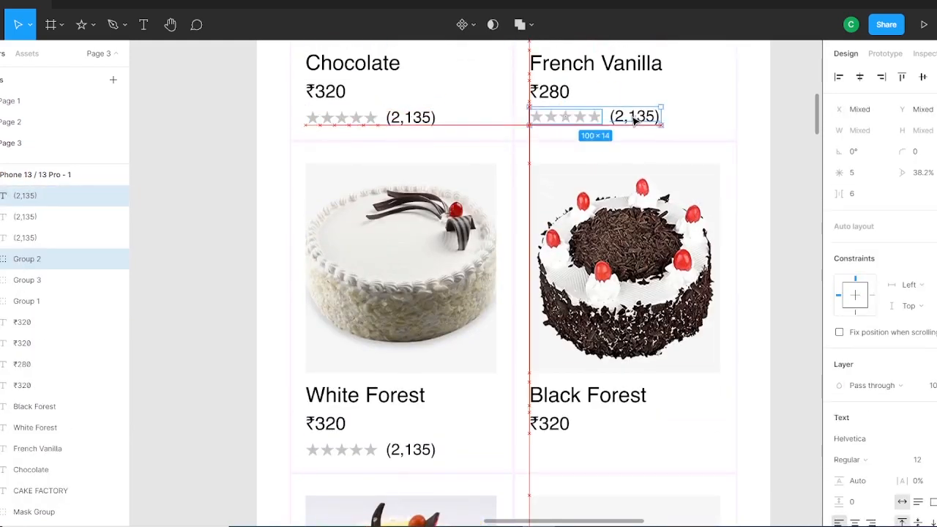
Copy the White Forest star rating and review count under the Black Forest price.
scroll(623, 217, down, 1)
click(362, 399)
click(427, 402)
drag(429, 403, 596, 396)
key(ctrl+z)
drag(359, 405, 587, 404)
Change the review counts to (975) for French Vanilla, (1,754) for White Forest and (3,104) for Black Forest.
scroll(645, 359, up, 5)
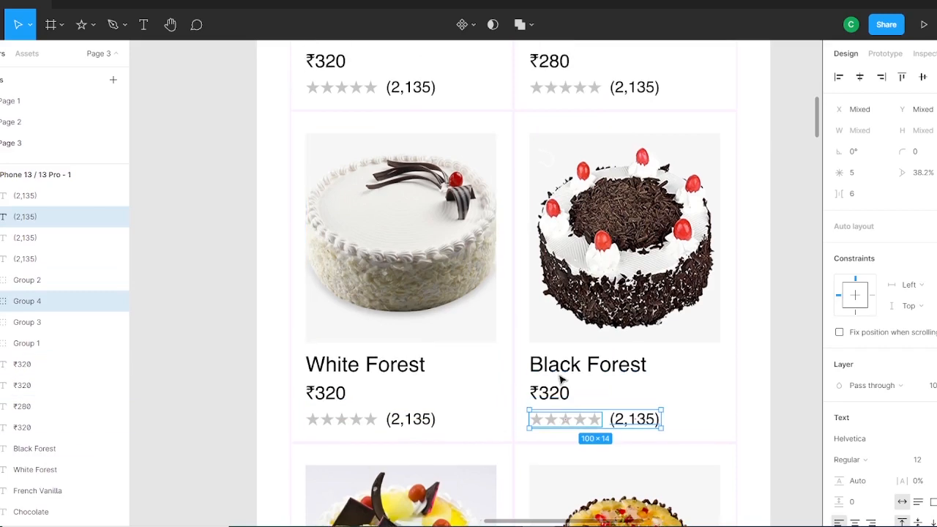
click(644, 359)
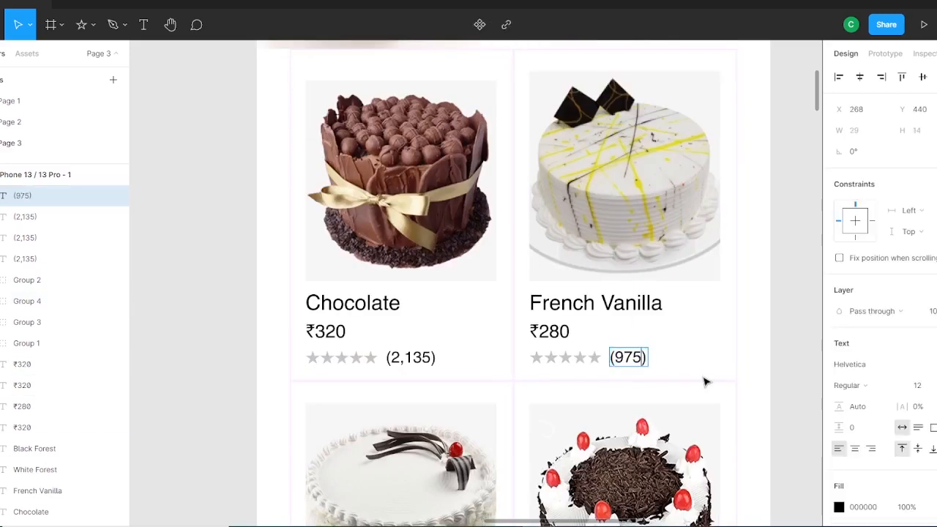
scroll(705, 381, down, 5)
click(427, 475)
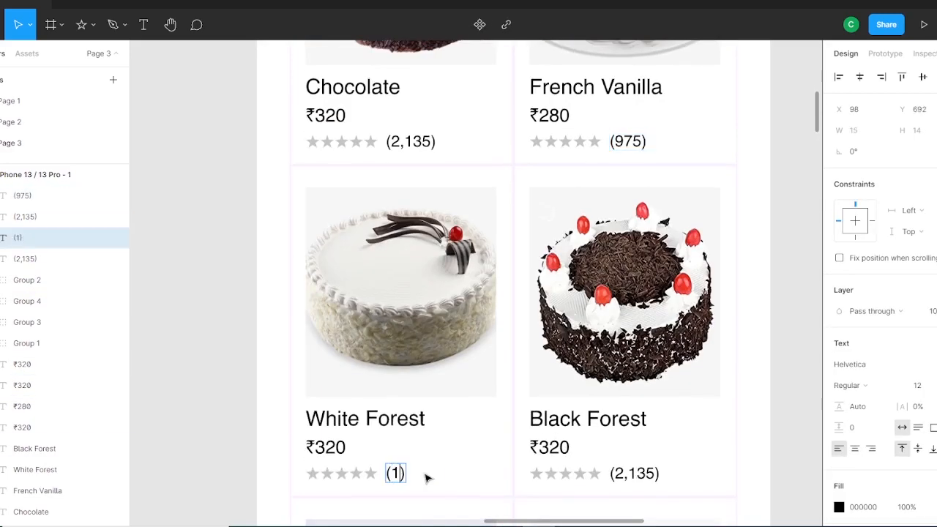
click(650, 475)
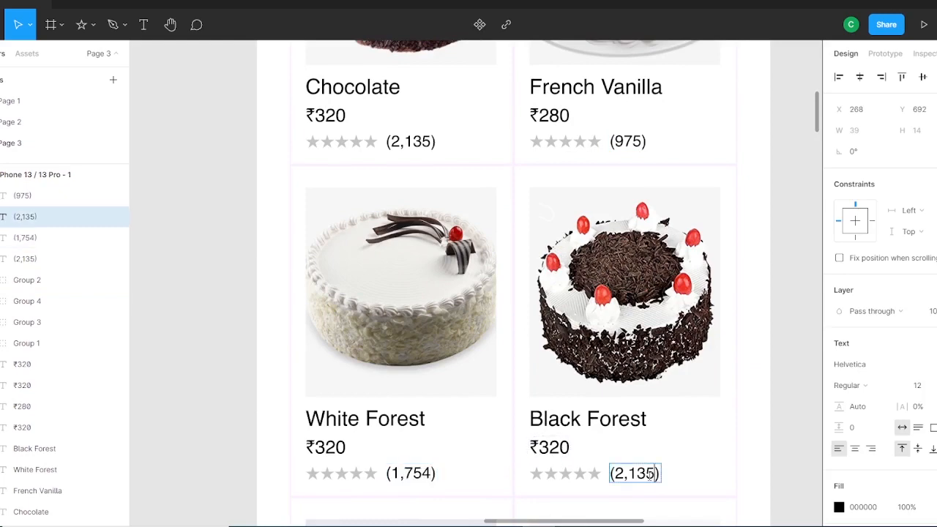
text((31))
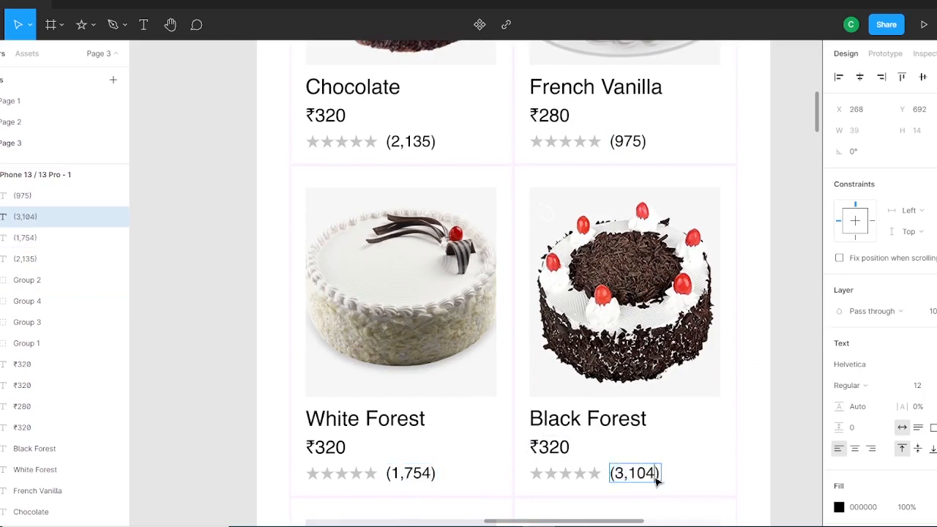
scroll(657, 477, down, 2)
click(563, 405)
Move the heart icon from outside the frame onto the Chocolate card, beside its review count.
key(minus)
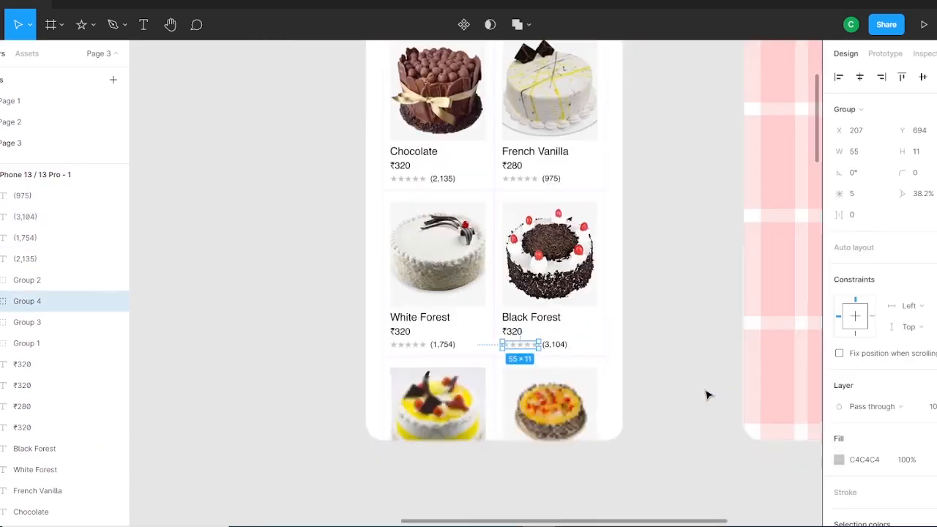
key(minus)
drag(529, 464, 533, 379)
drag(284, 457, 426, 380)
drag(184, 364, 375, 428)
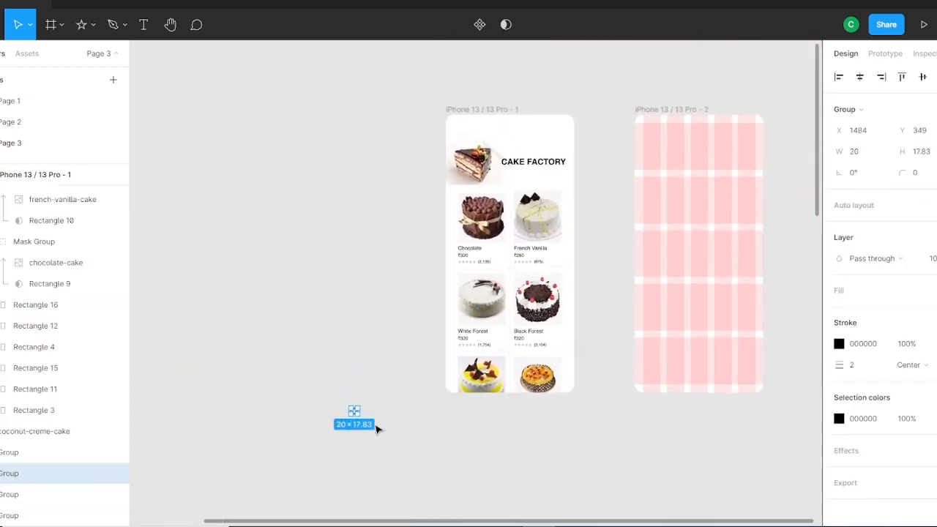
key(plus)
drag(287, 422, 345, 316)
click(326, 359)
drag(296, 438, 591, 135)
drag(416, 161, 275, 265)
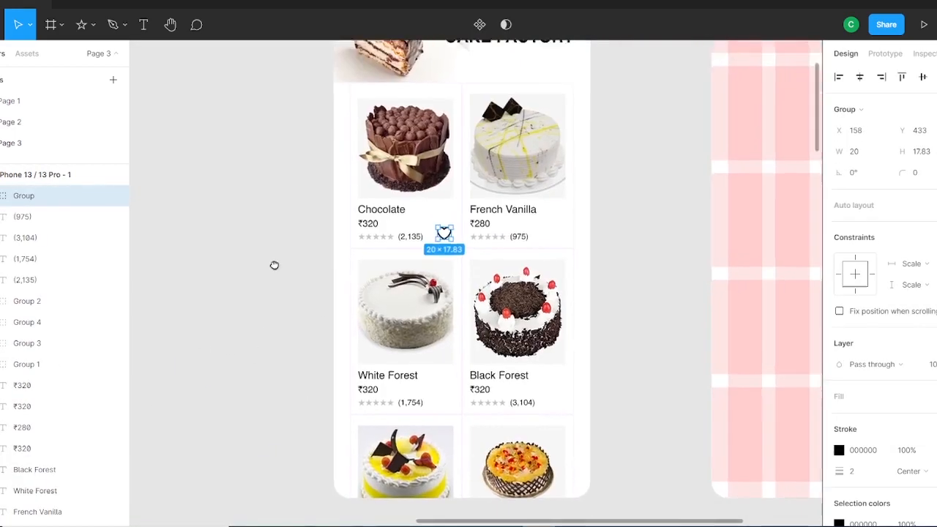
Set the Chocolate card's heart icon to a stroke width of 1.
key(plus)
scroll(513, 292, up, 3)
click(861, 472)
text(1)
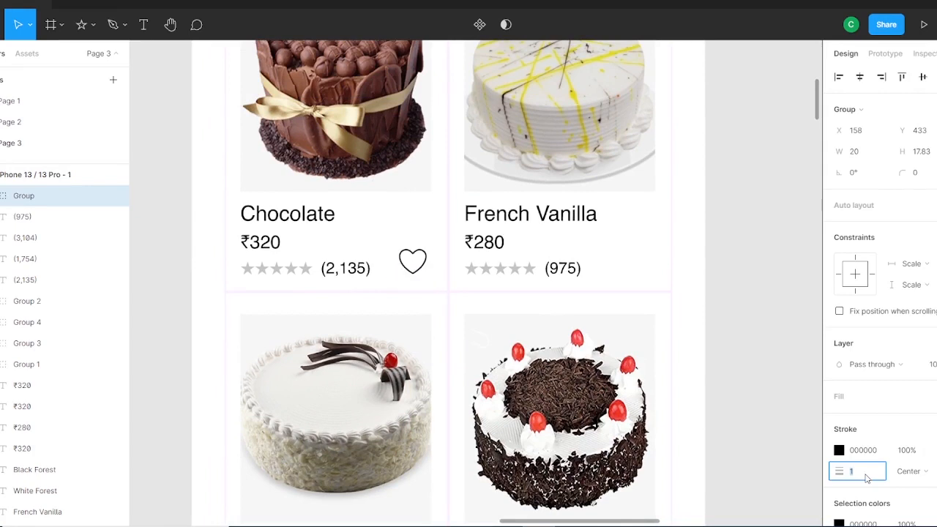
Shrink the heart to 15.7 × 14 level with the Chocolate name and copy it beside the French Vanilla name.
mouse_move(426, 249)
mouse_down()
mouse_move(427, 218)
mouse_move(428, 243)
mouse_move(428, 222)
mouse_move(650, 234)
mouse_up()
click(761, 234)
scroll(549, 250, down, 2)
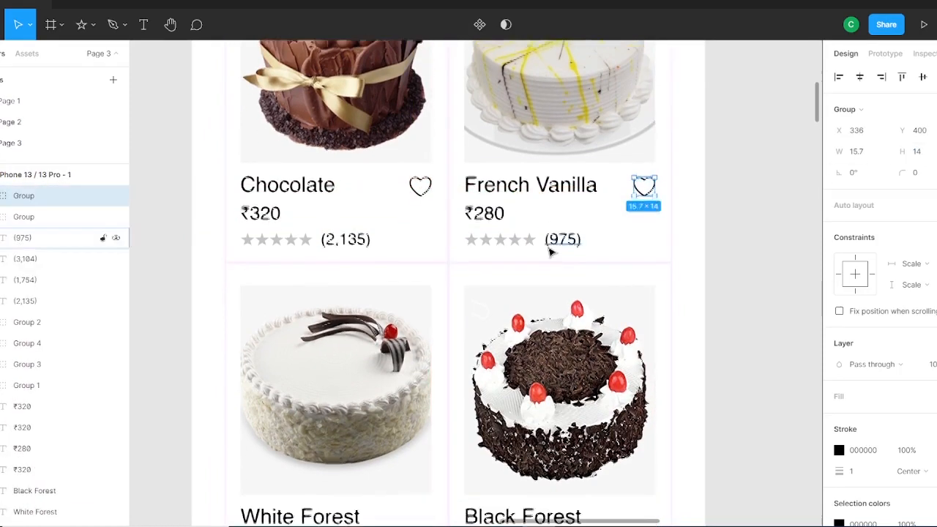
Copy the Chocolate and French Vanilla hearts down beside the White Forest and Black Forest names.
shift+click(425, 66)
drag(424, 66, 367, 376)
scroll(421, 399, up, 3)
key(ctrl+minus)
key(ctrl+minus)
click(491, 320)
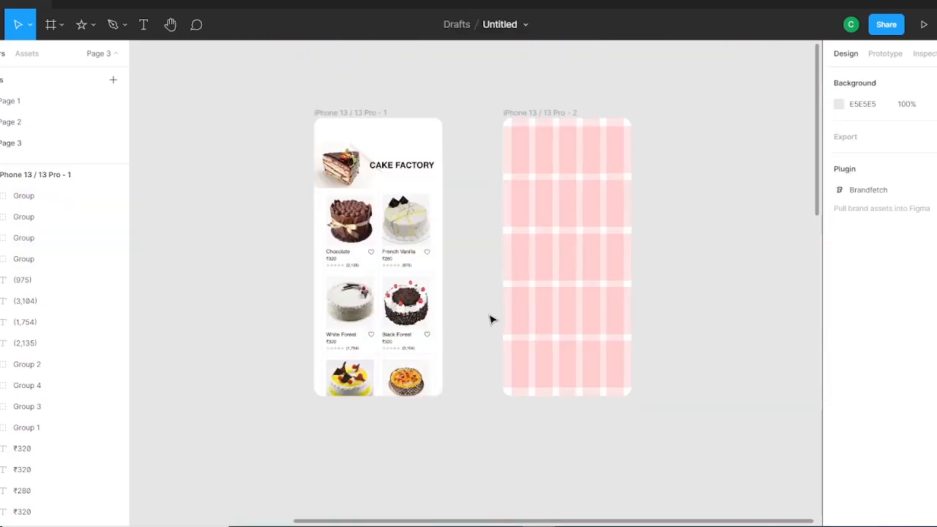
Fill the first four stars of the Chocolate rating with the golden yellow FDCC0D.
key(ctrl+plus)
drag(278, 198, 345, 228)
drag(206, 252, 402, 193)
double_click(244, 216)
shift+click(233, 215)
shift+click(217, 215)
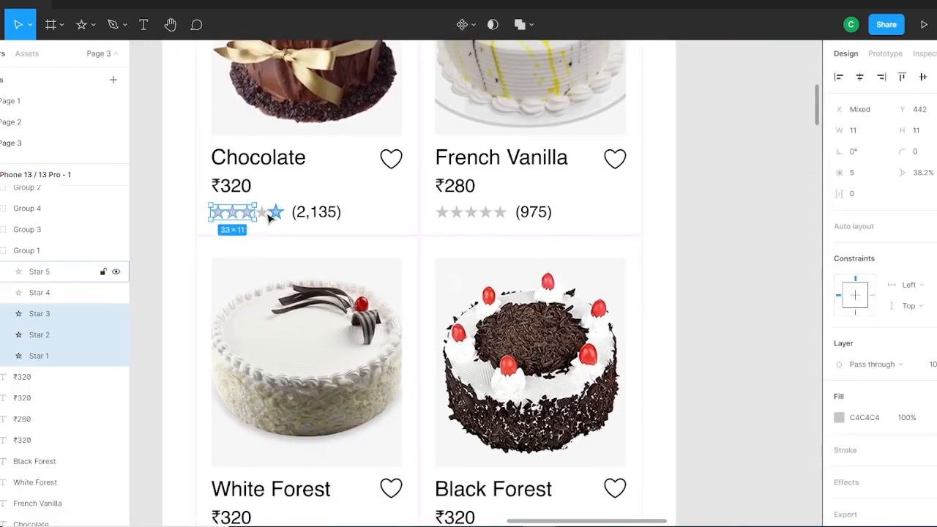
shift+click(264, 213)
click(839, 417)
click(776, 463)
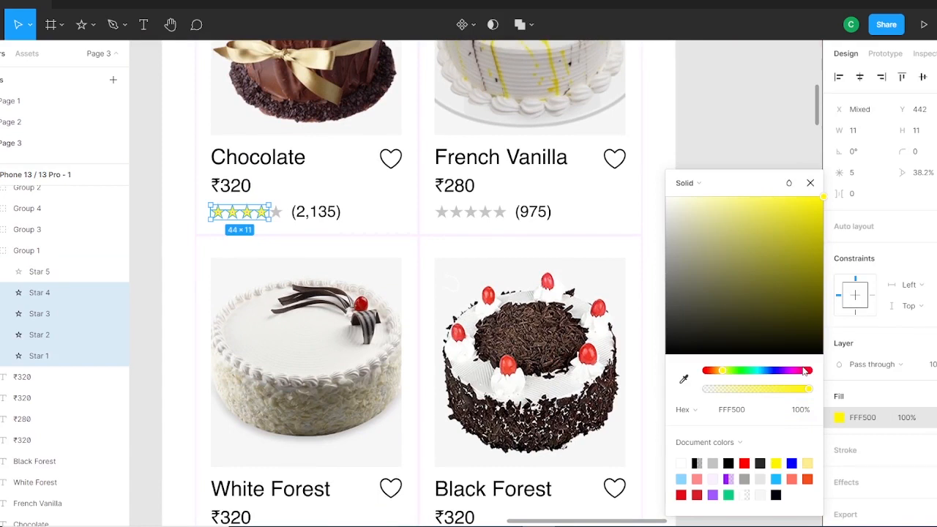
click(784, 410)
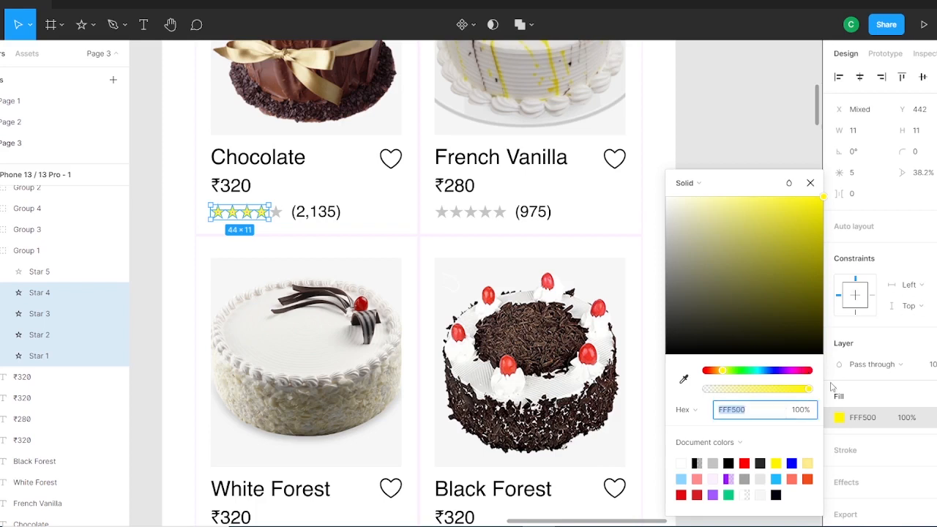
text(FDCC0D)
key(Return)
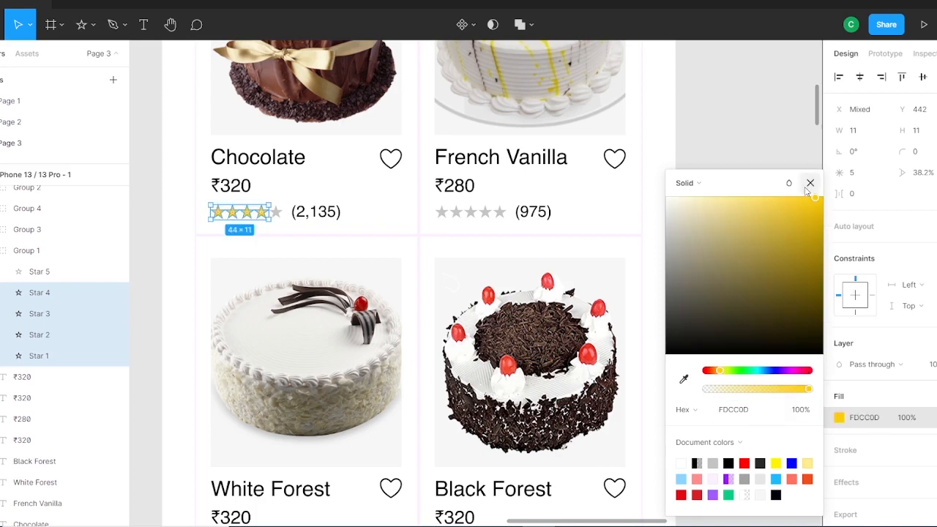
click(810, 185)
click(754, 192)
Fill the first three French Vanilla stars with the yellow FDCC0D sampled from the Chocolate stars.
double_click(443, 214)
shift+click(456, 212)
shift+click(471, 213)
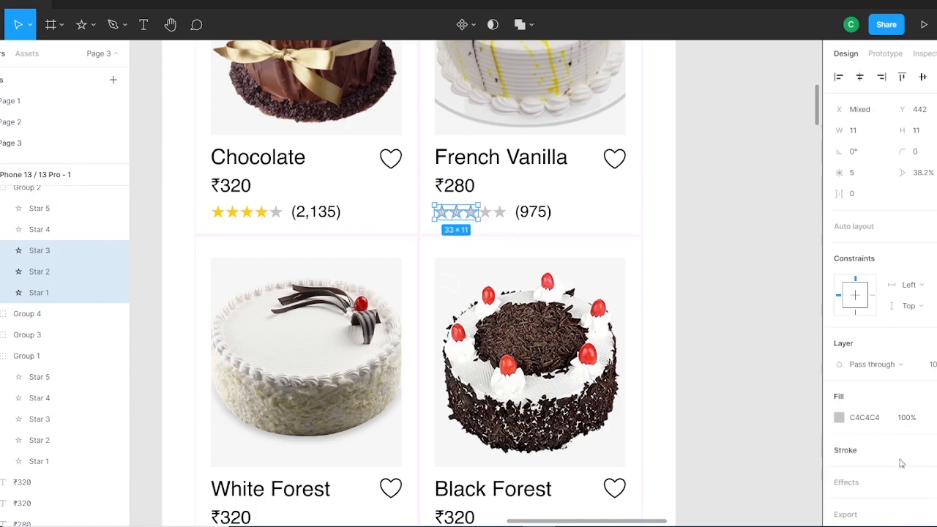
click(839, 417)
click(683, 379)
click(263, 212)
click(811, 183)
Fill all five Black Forest stars with the same golden yellow sampled from a coloured star.
scroll(741, 265, down, 3)
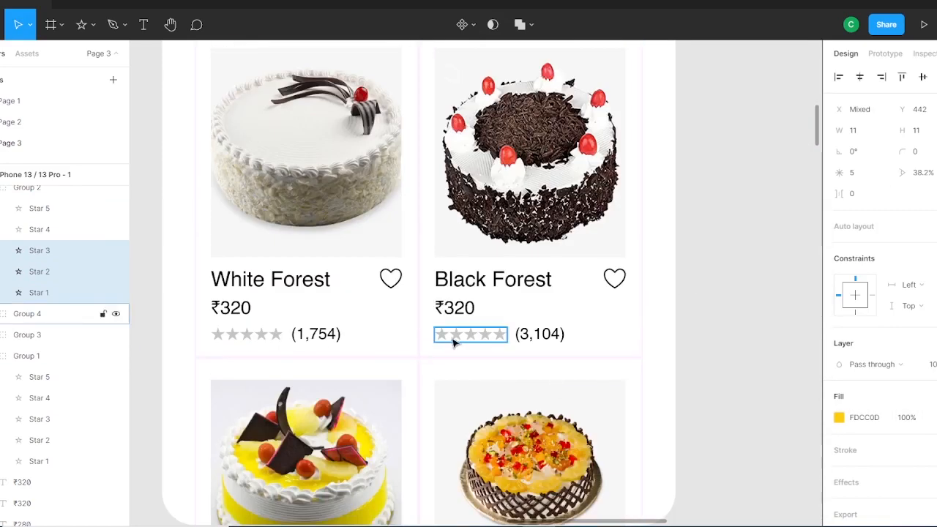
double_click(455, 341)
click(494, 337)
click(839, 460)
click(683, 378)
scroll(513, 124, up, 1)
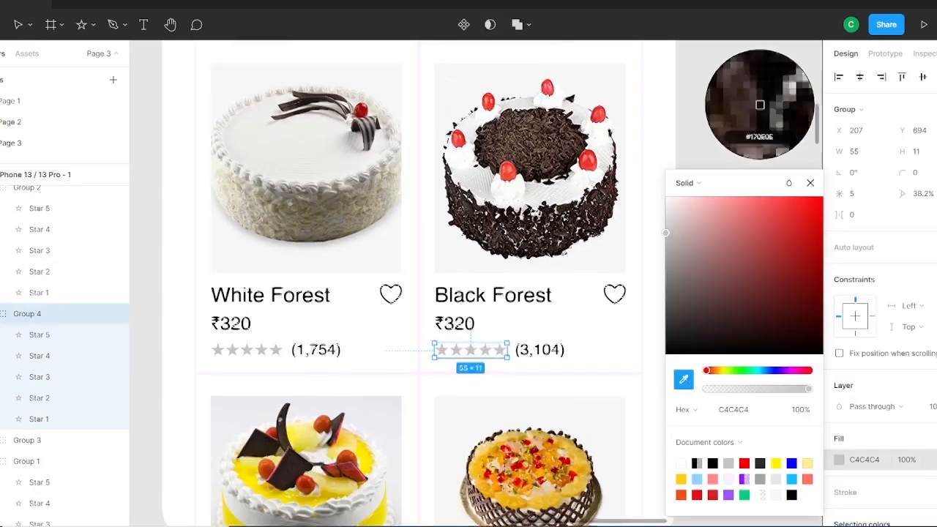
click(470, 64)
click(810, 184)
Fill the first four White Forest stars with the yellow FDCC0D sampled from the Black Forest stars.
scroll(696, 305, down, 2)
double_click(217, 264)
shift+click(232, 264)
shift+click(247, 264)
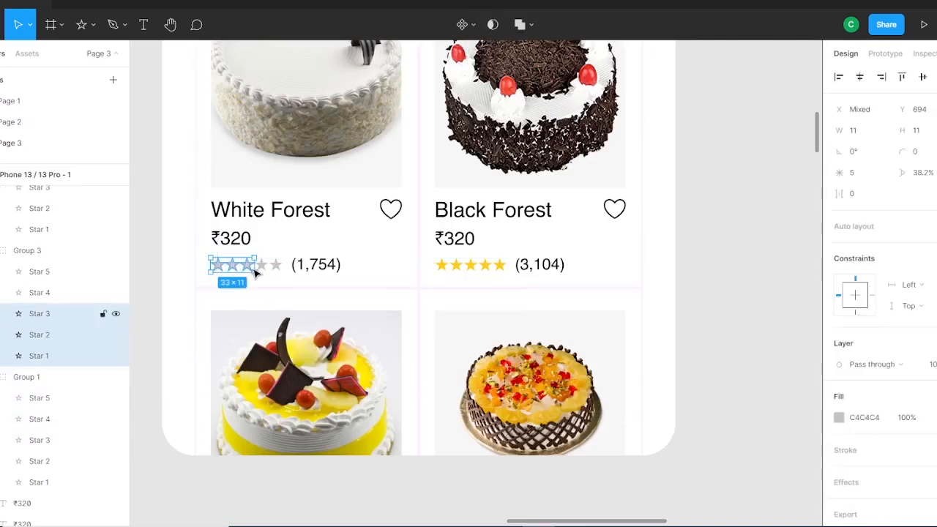
shift+click(261, 265)
click(839, 418)
click(683, 379)
click(499, 265)
click(810, 183)
Set the Black Forest heart's stroke colour to FF4033.
scroll(811, 238, up, 2)
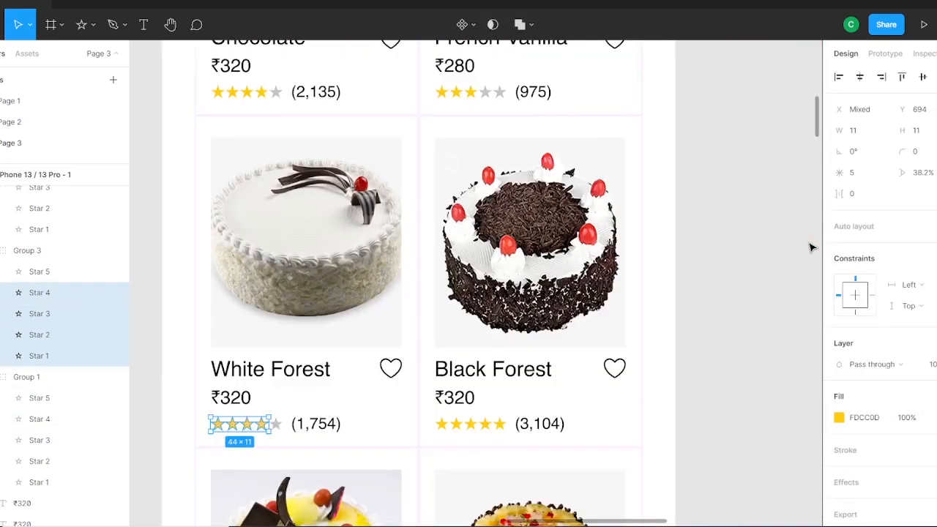
scroll(732, 359, up, 2)
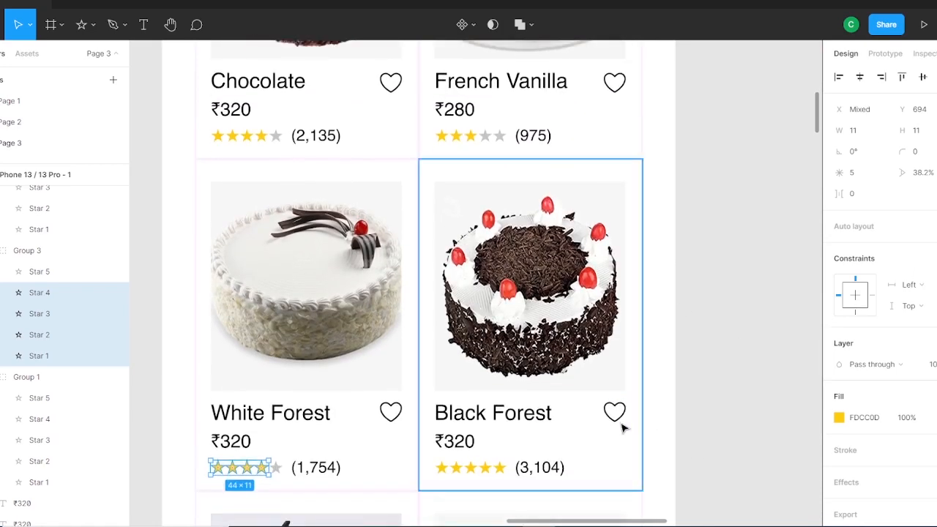
click(616, 413)
click(839, 339)
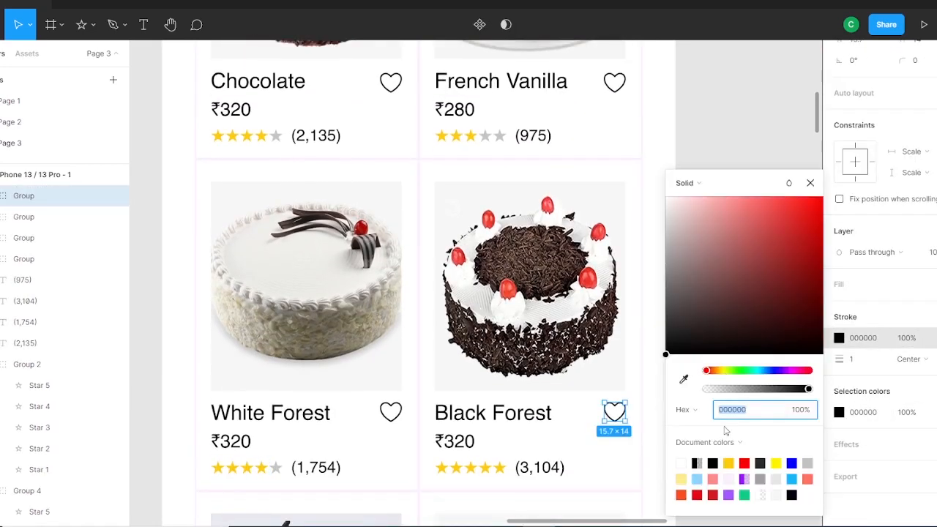
key(Return)
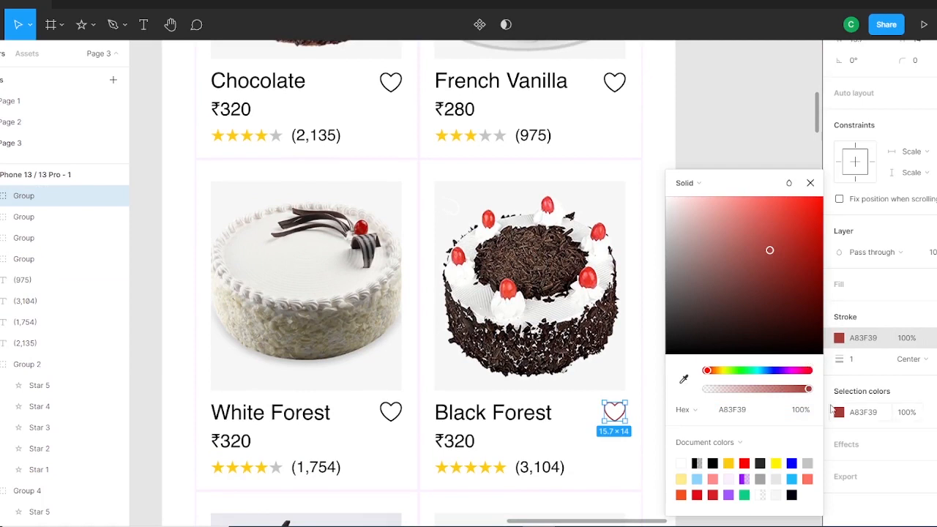
click(752, 415)
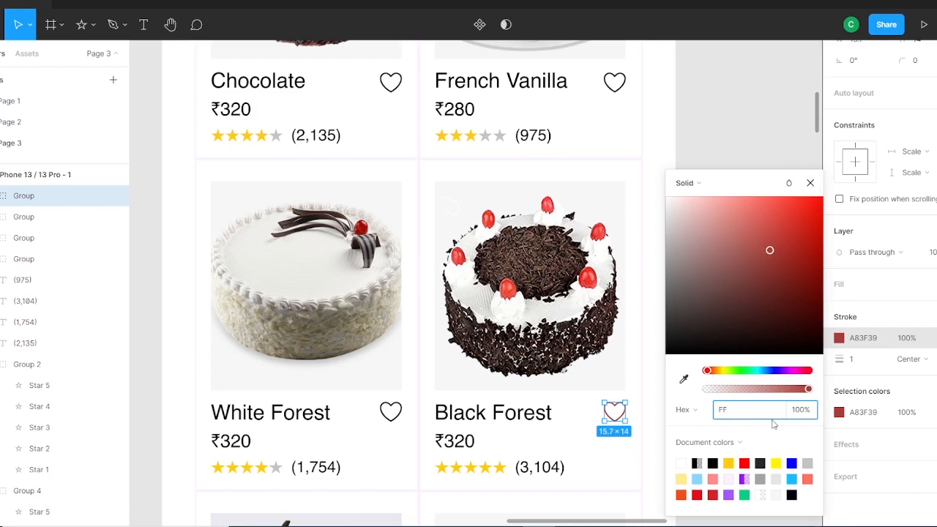
key(Return)
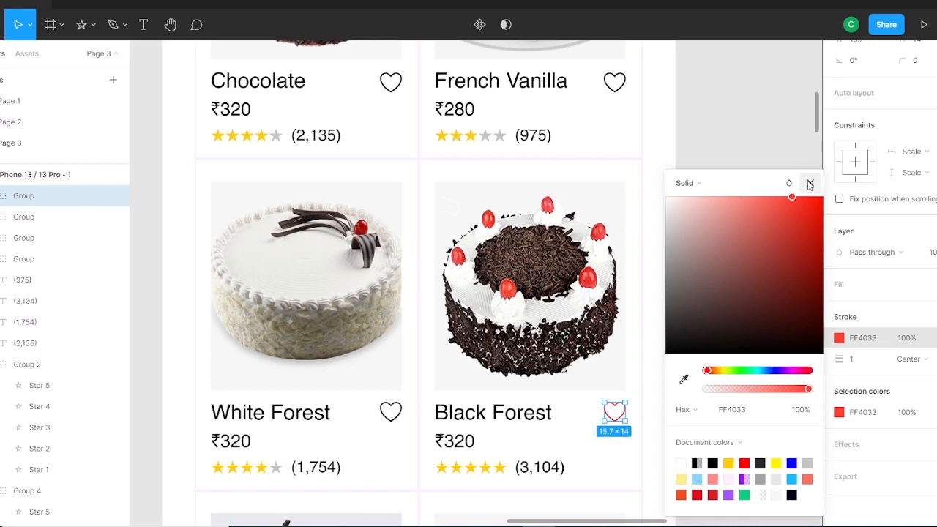
click(810, 184)
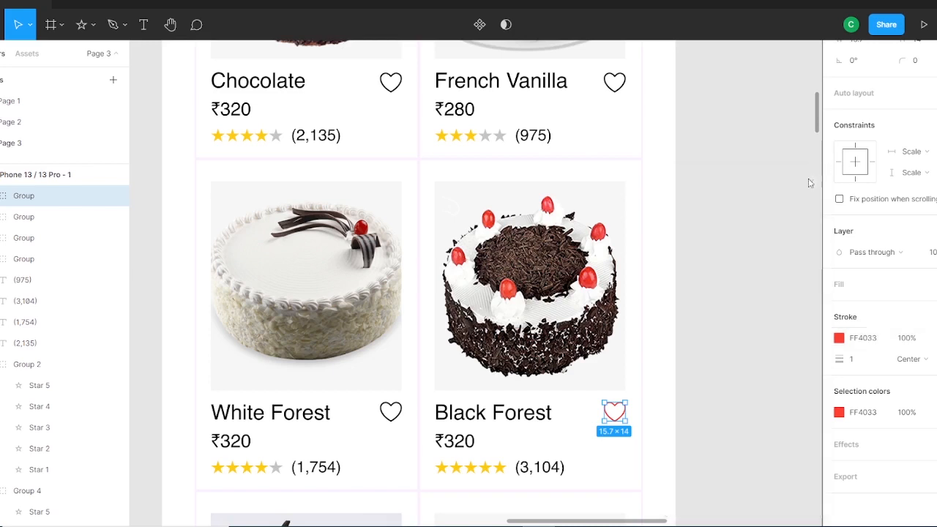
Add a fill to the Black Forest heart and set its colour to FF4033.
click(730, 412)
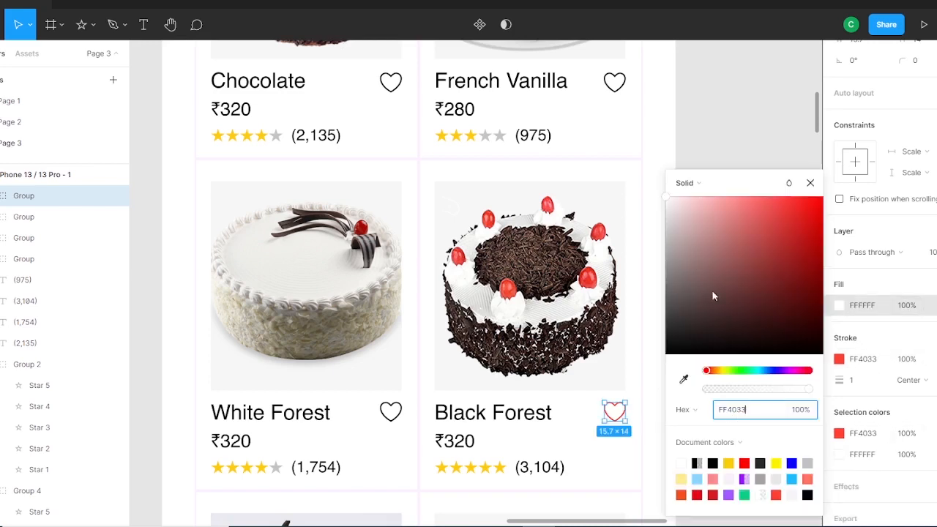
key(Return)
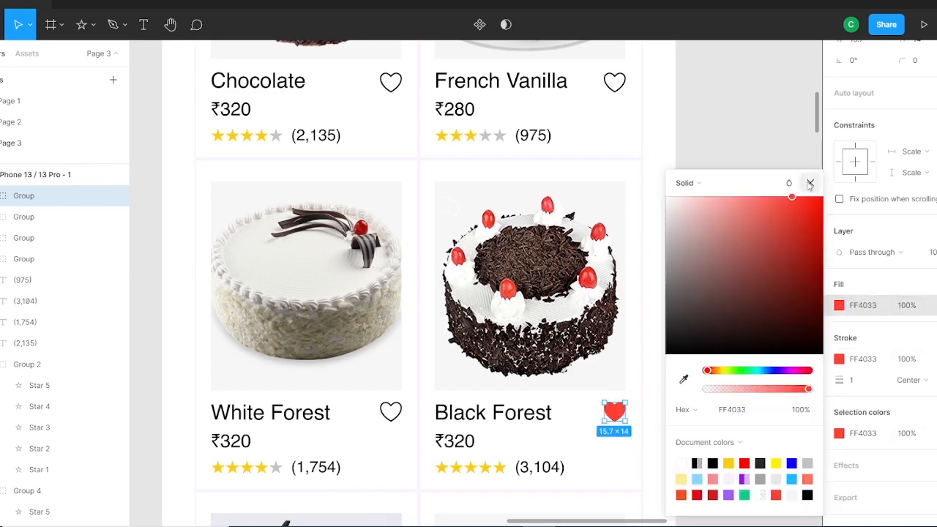
click(810, 183)
Set the stroke colour of the Chocolate, French Vanilla and White Forest hearts to FF4033.
click(390, 412)
scroll(394, 139, up, 2)
click(789, 201)
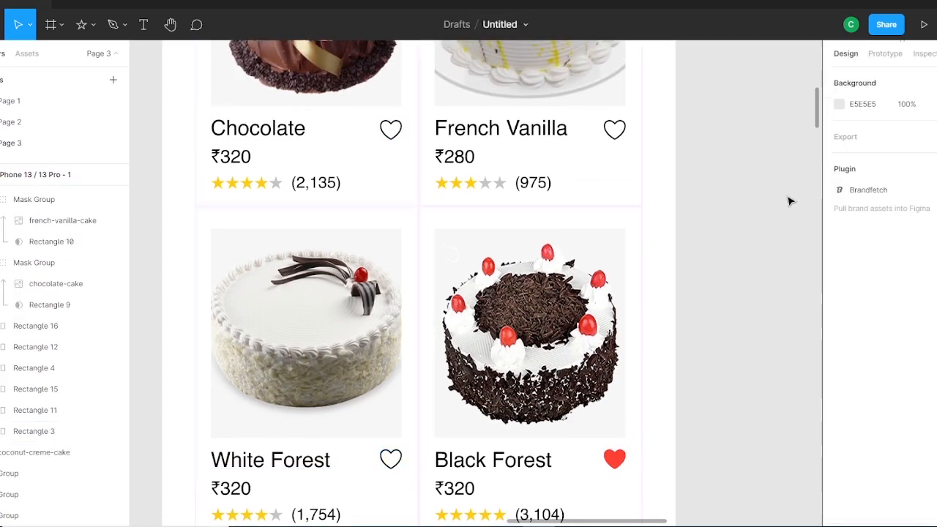
click(391, 129)
shift+click(615, 129)
shift+click(390, 459)
click(863, 439)
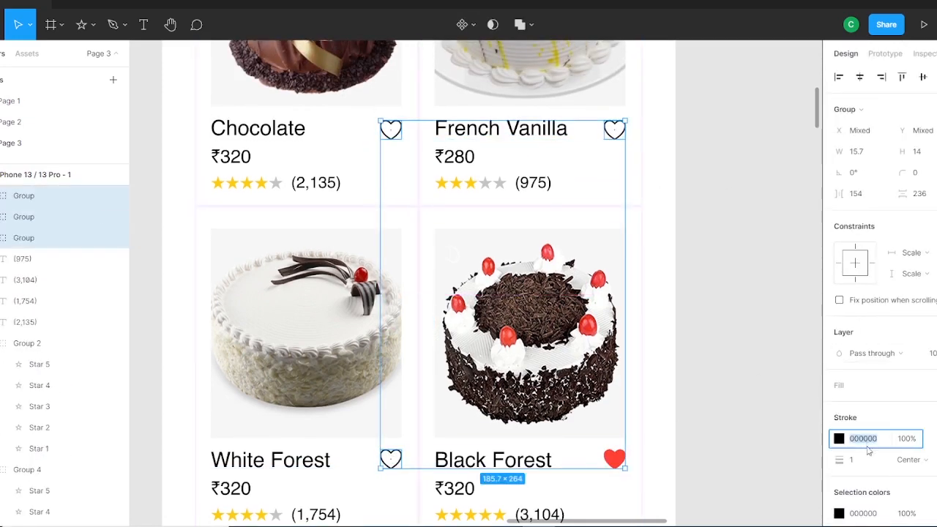
text(FF4033)
key(Return)
click(766, 330)
Change the stroke of the Chocolate, French Vanilla and White Forest hearts to a neutral grey.
click(392, 132)
shift+click(614, 130)
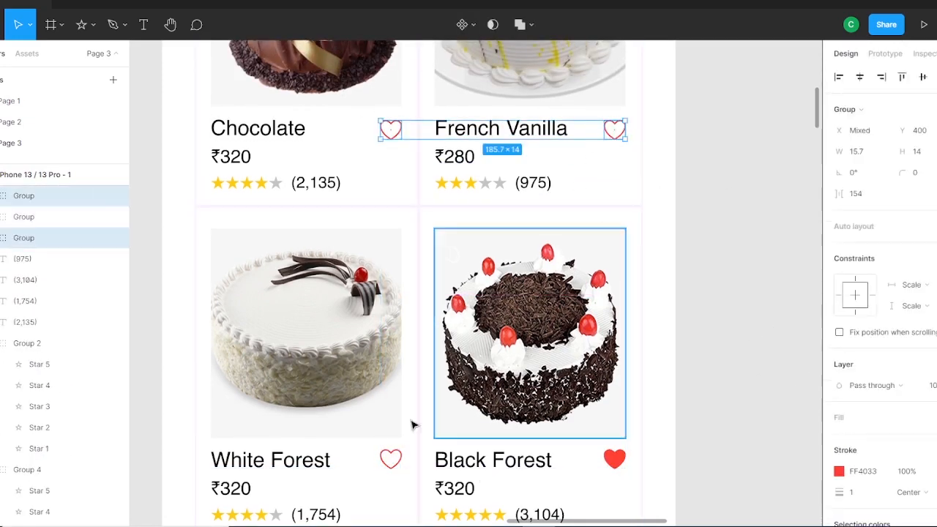
shift+click(390, 459)
click(839, 438)
drag(690, 253, 663, 266)
click(810, 183)
click(767, 226)
Select the three remaining icon groups outside the frames and move them close beside the cake shop frame.
key(ctrl+minus)
drag(409, 200, 344, 199)
scroll(562, 239, up, 4)
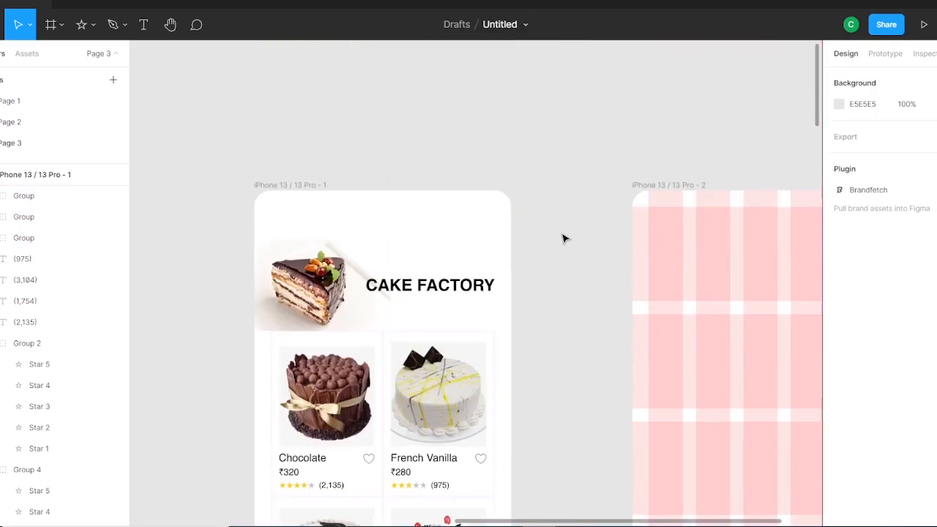
scroll(565, 238, down, 1)
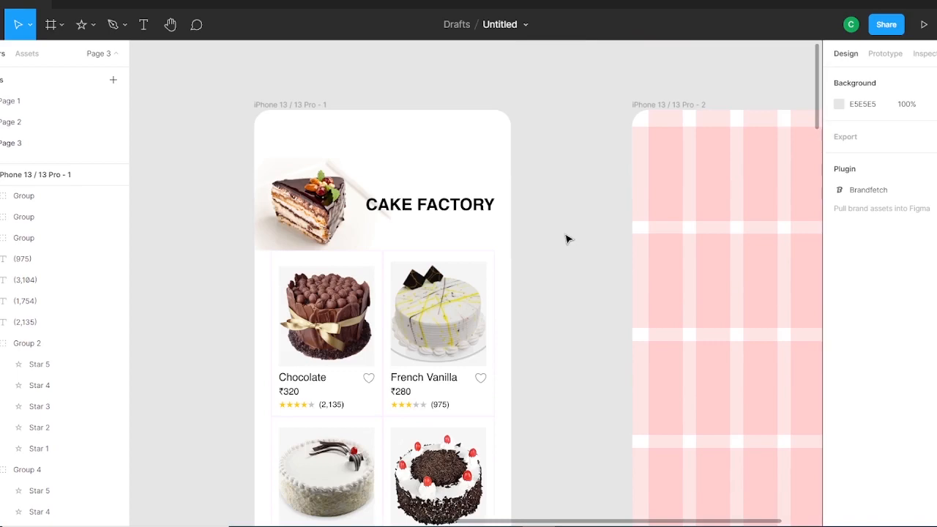
scroll(450, 222, down, 3)
key(ctrl+minus)
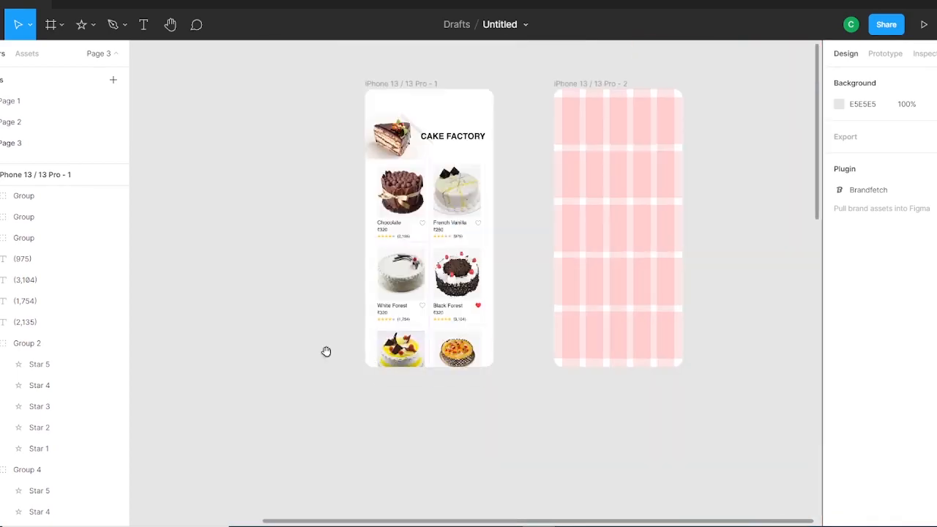
scroll(324, 352, down, 2)
scroll(248, 451, left, 3)
drag(247, 451, 525, 132)
drag(595, 135, 352, 317)
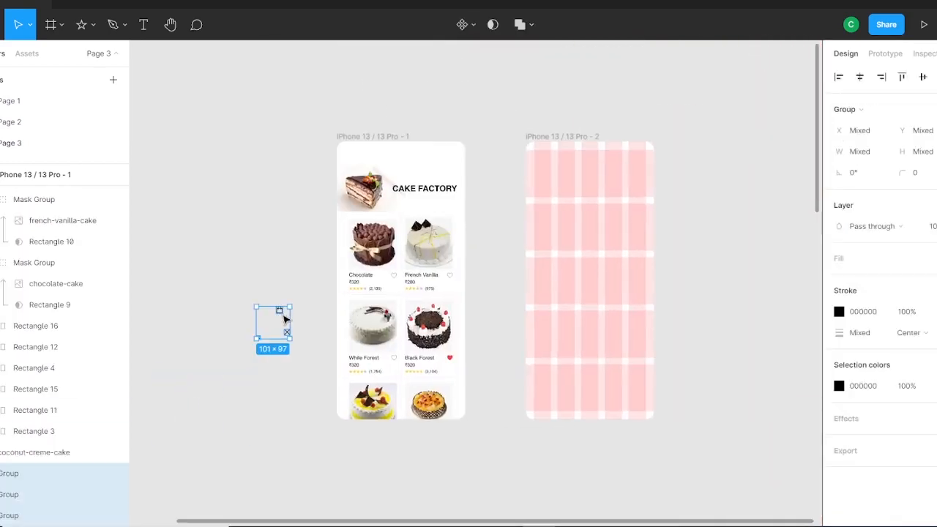
Move the three selected icons to the empty canvas just above the gap between the two phone frames.
drag(286, 320, 502, 111)
drag(410, 158, 391, 205)
key(ctrl+plus)
drag(330, 251, 433, 274)
click(563, 155)
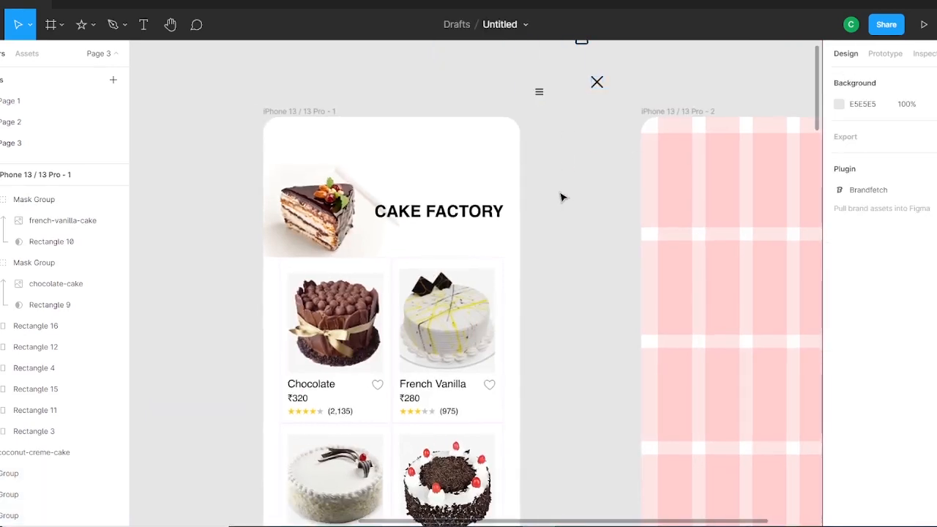
scroll(586, 322, up, 1)
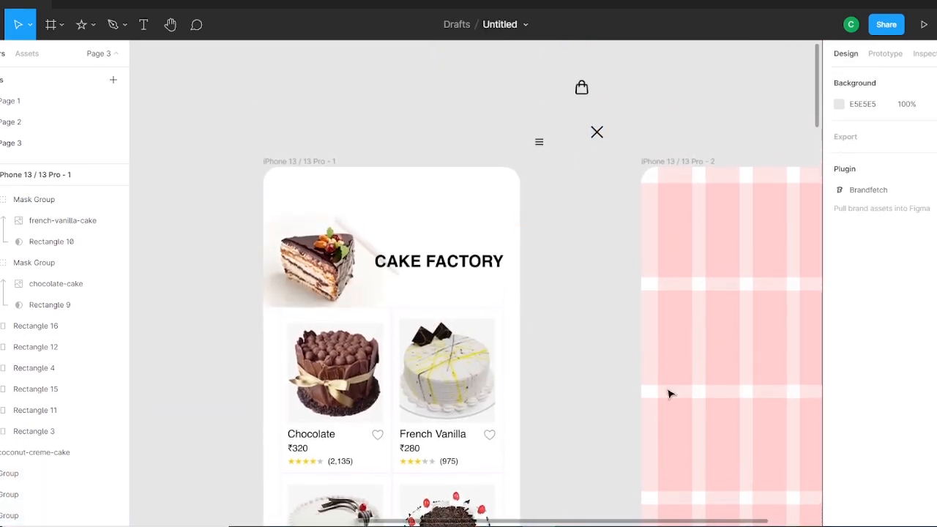
Draw a 42 × 42 circle on the empty canvas above and left of the cake shop frame.
click(93, 25)
click(110, 104)
drag(175, 92, 206, 124)
click(210, 130)
click(195, 115)
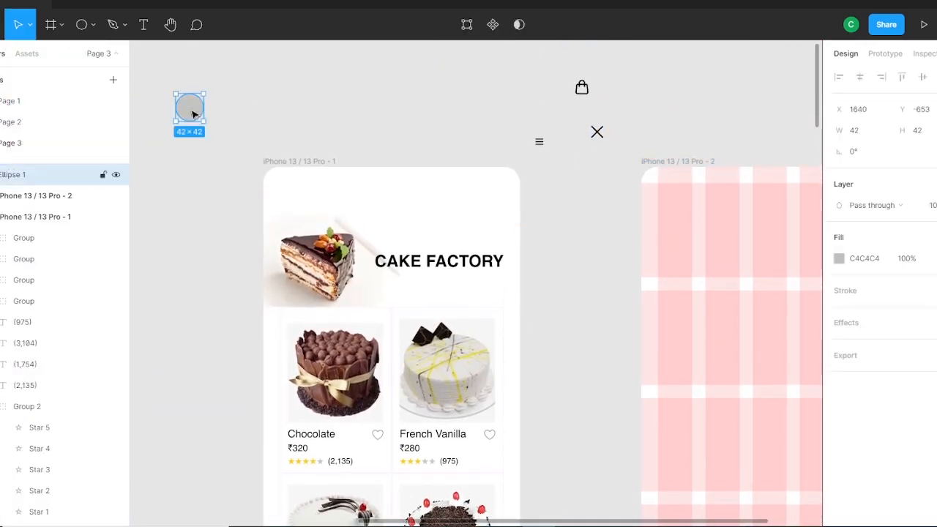
Run the Content Reel plugin with the new circle selected.
right_click(285, 80)
mouse_move(323, 184)
click(491, 139)
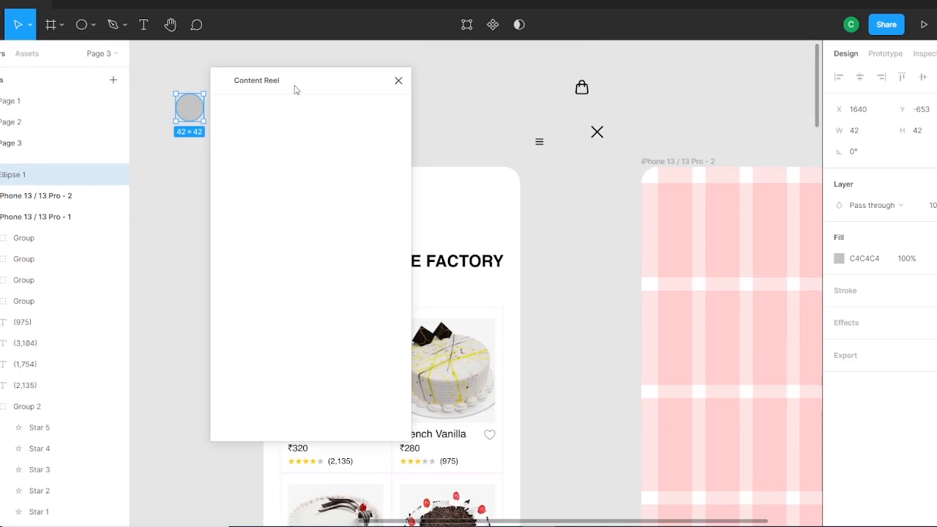
click(316, 108)
click(228, 202)
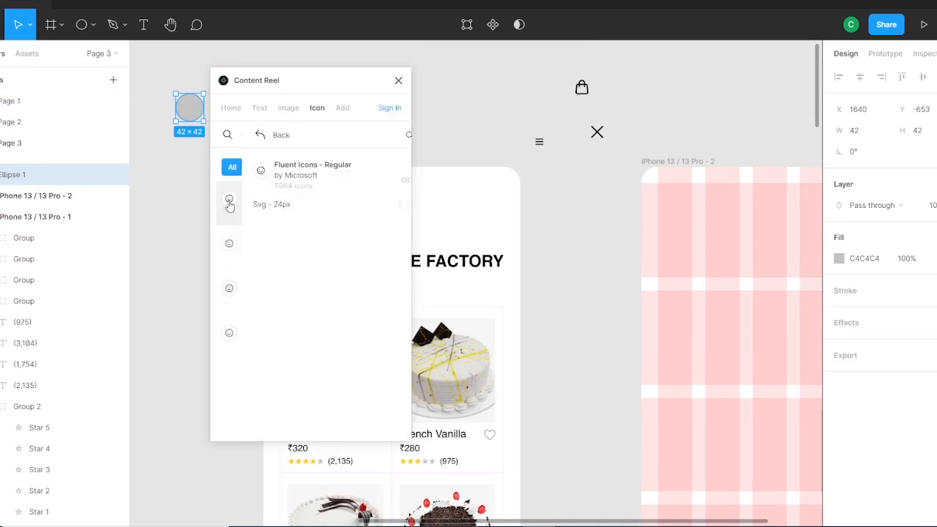
click(244, 136)
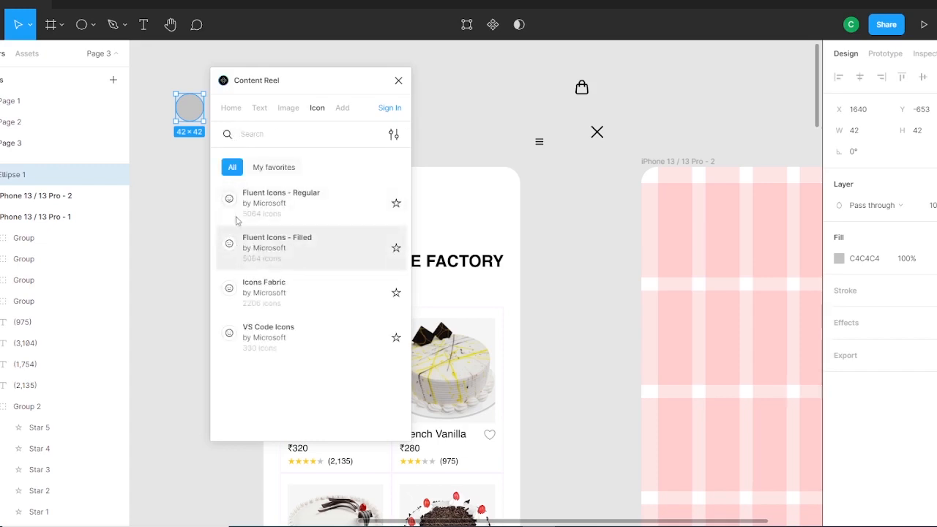
click(252, 208)
click(247, 135)
Fill the circle with a man's portrait from Content Reel's image collections and close the plugin.
click(288, 108)
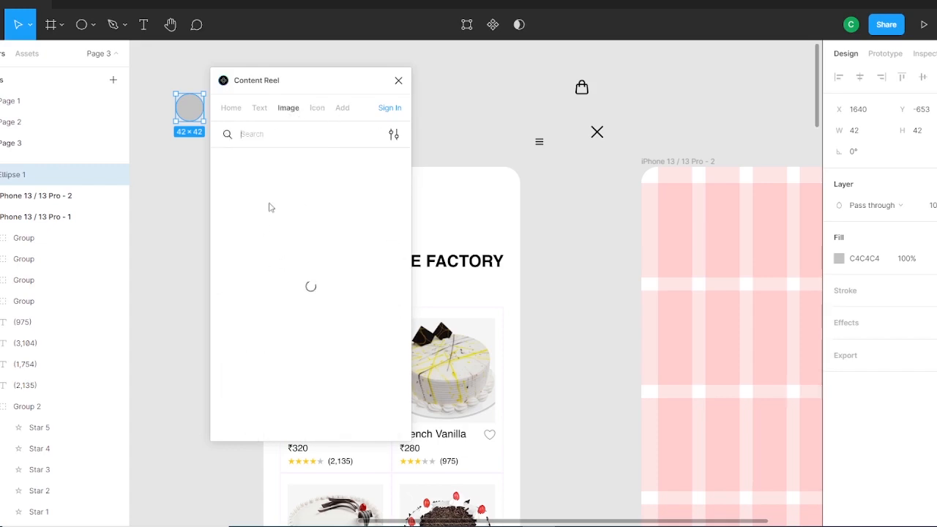
click(272, 238)
scroll(359, 251, down, 1)
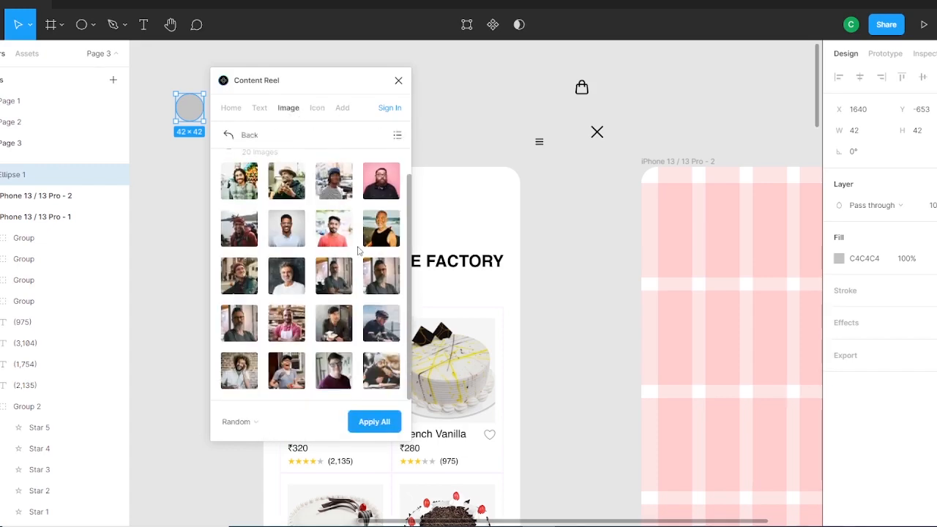
click(333, 323)
click(398, 80)
Place the portrait circle in the upper-left corner of the cake shop frame and show the frame's layout grid.
drag(198, 118, 297, 199)
click(310, 159)
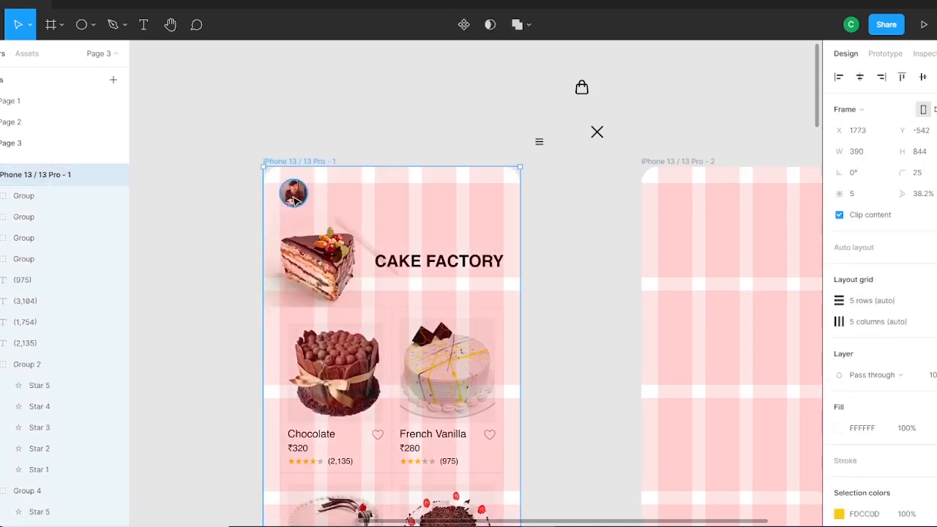
click(295, 201)
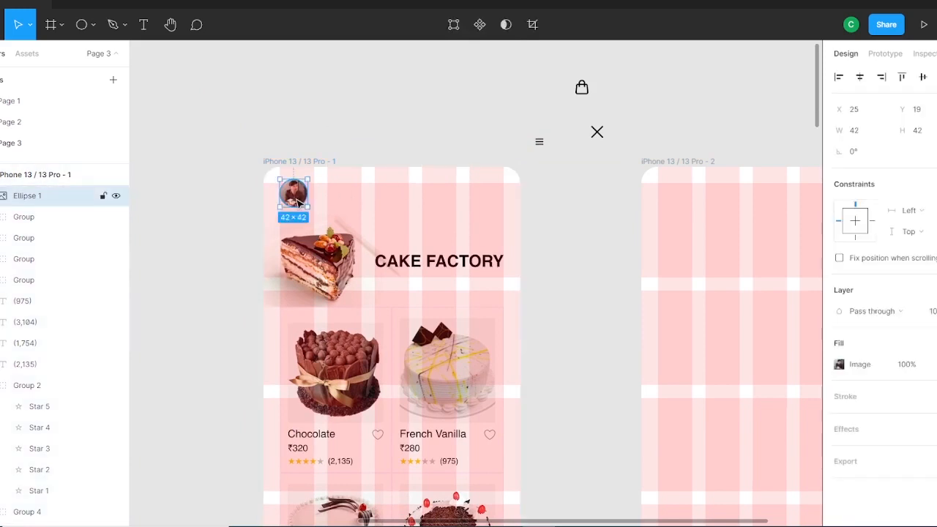
Align the portrait circle to the grid at X 25, Y 25 and resize it to 30 × 30.
drag(296, 200, 441, 236)
key(ctrl+plus)
drag(259, 149, 302, 148)
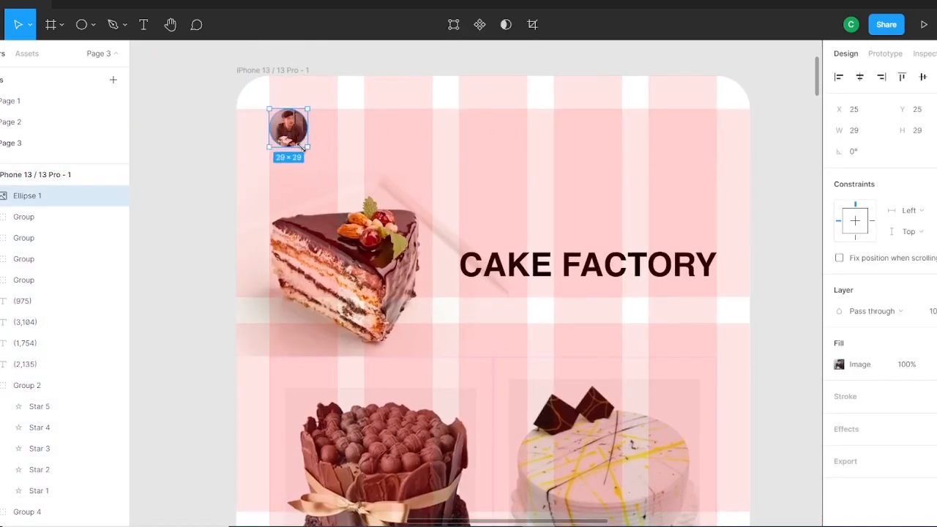
text(30)
key(Return)
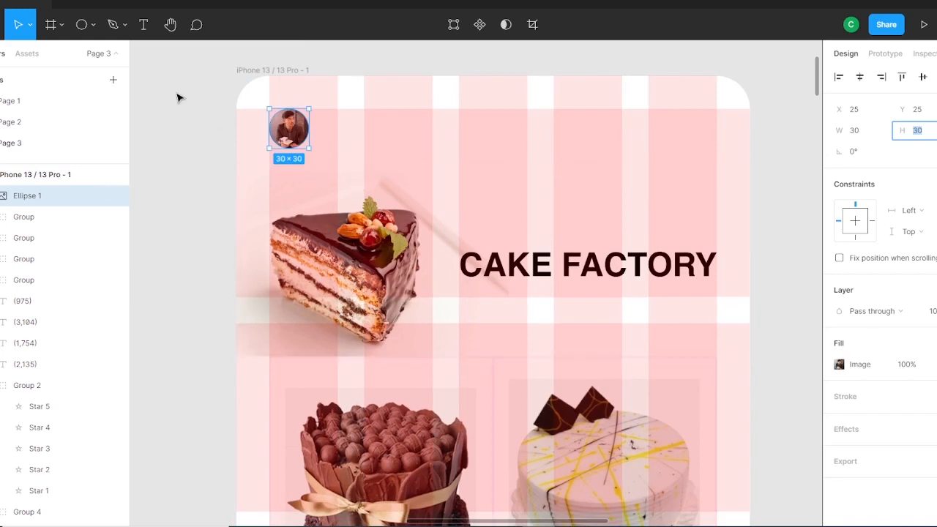
Add a text with the customer's first name at font size 14 and place it beside the portrait at X 69, Y 25.
key(t)
click(164, 149)
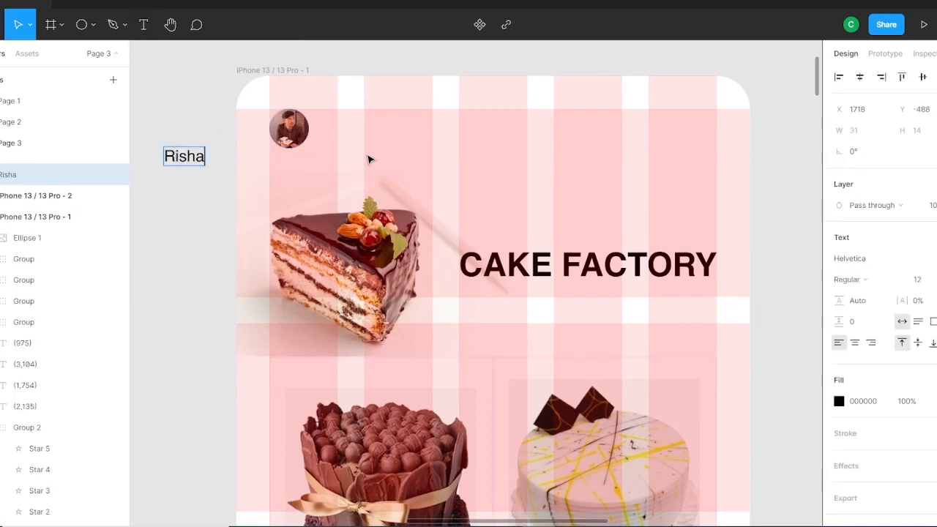
key(Escape)
click(923, 281)
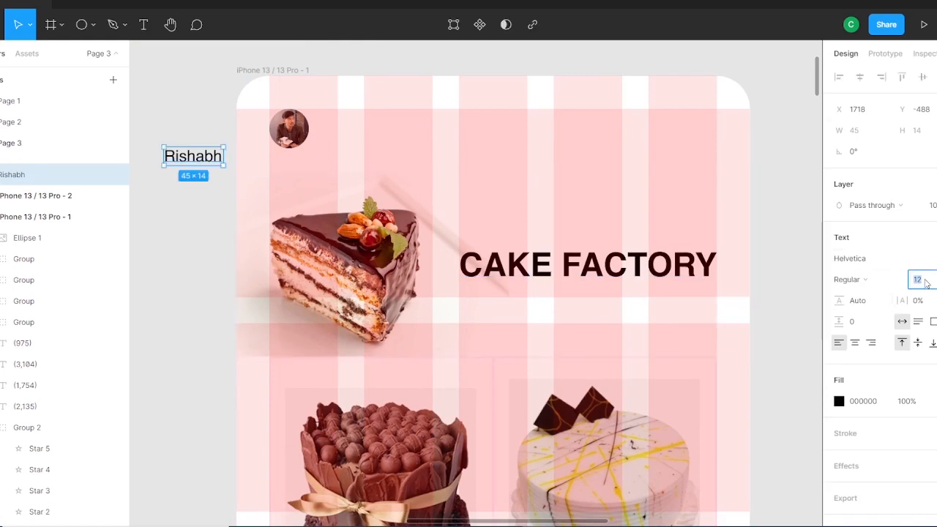
key(Up)
key(Up)
drag(209, 158, 364, 120)
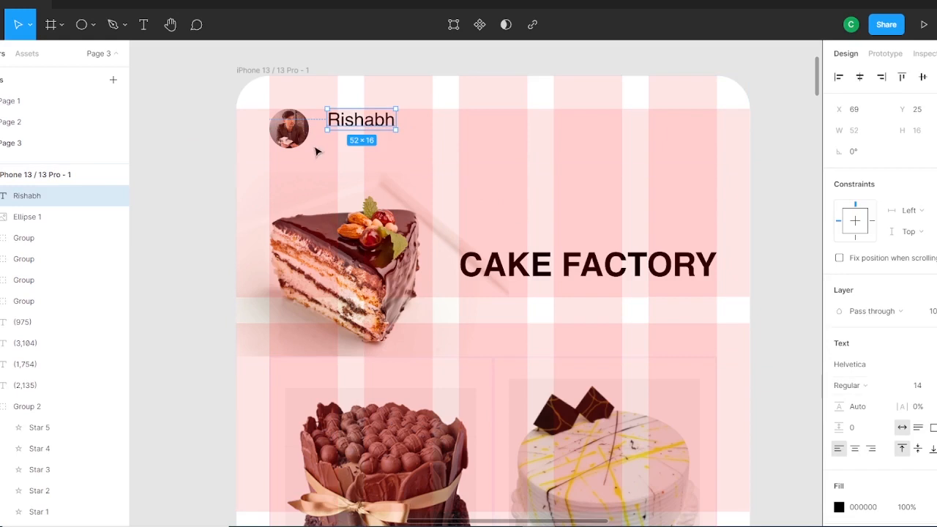
Turn the name text into a greeting by adding "Hello," before the name and an exclamation mark after it.
double_click(358, 120)
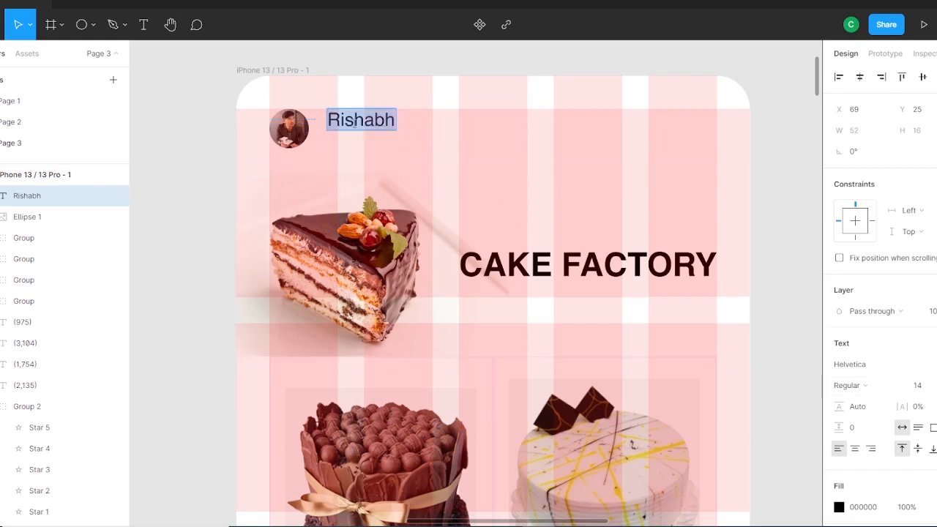
key(Left)
text(Hello,)
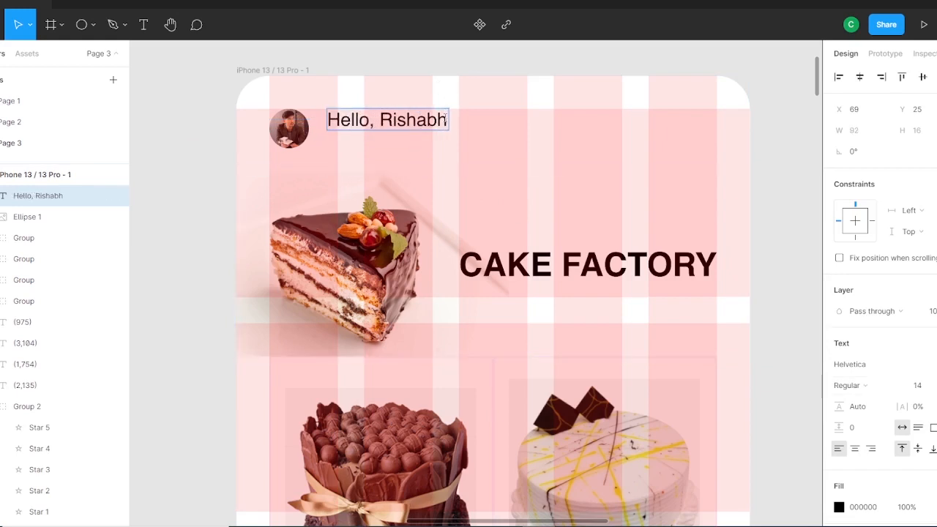
key(Escape)
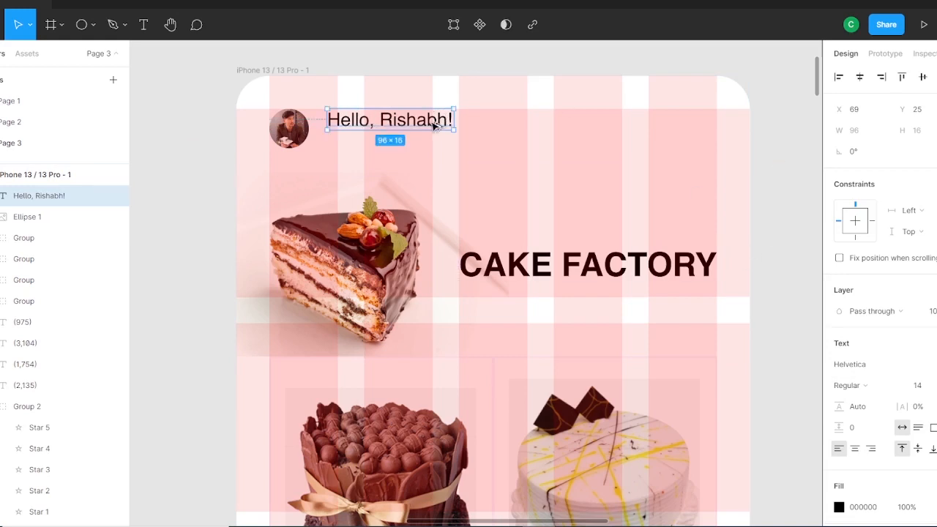
Duplicate the greeting text directly below itself at Y 42 and set the copy's font size to 10.
drag(433, 122, 433, 143)
click(926, 388)
key(Down)
key(Down)
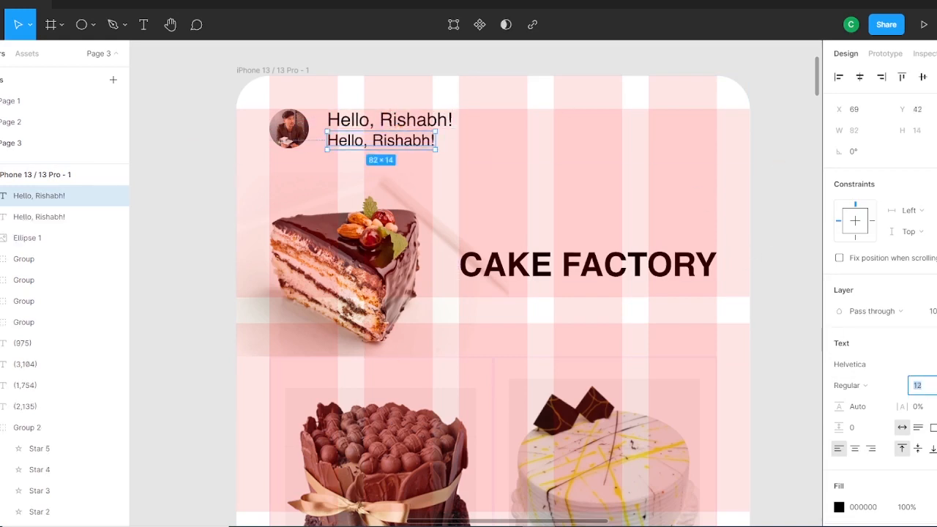
key(Down)
key(Down)
Replace the copied text with "What would you like for today?" and shift it slightly down from the greeting.
double_click(396, 140)
text(What would you like for today)
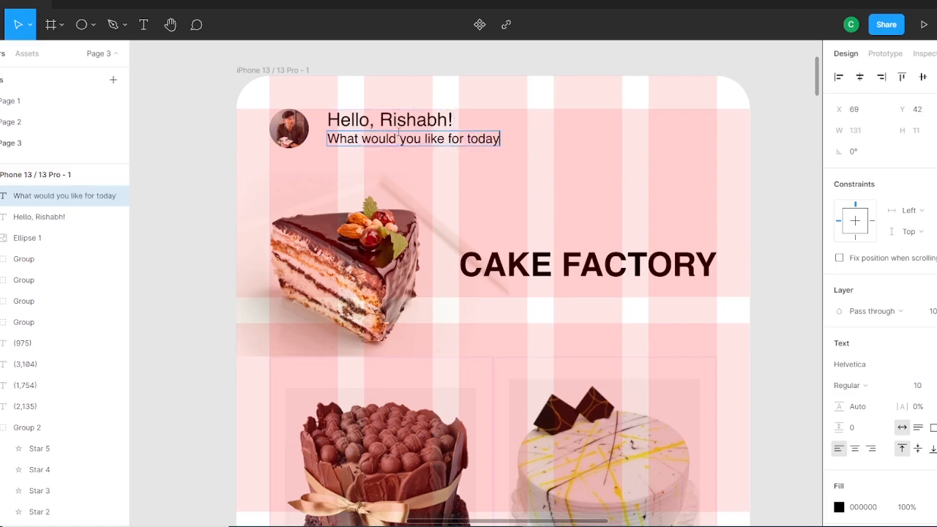
click(255, 95)
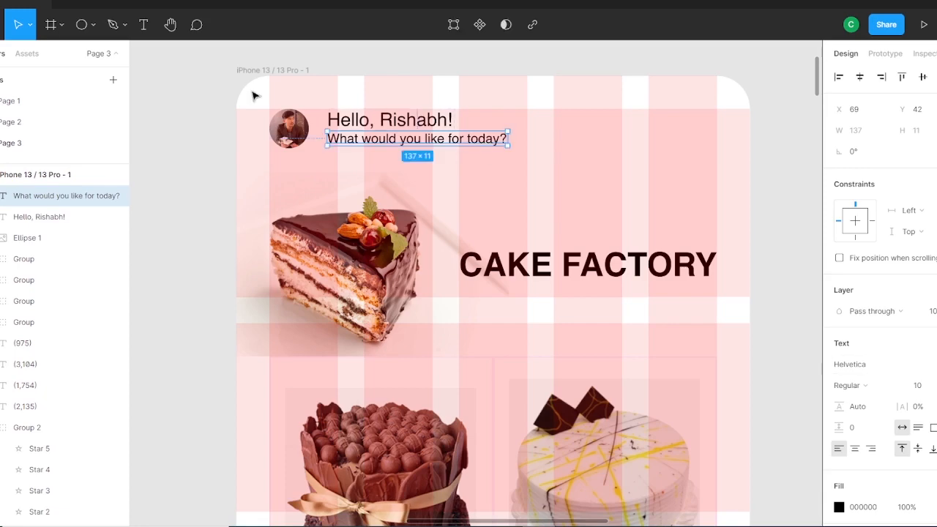
drag(483, 141, 485, 144)
Set the font weight of the greeting line to Bold.
double_click(391, 120)
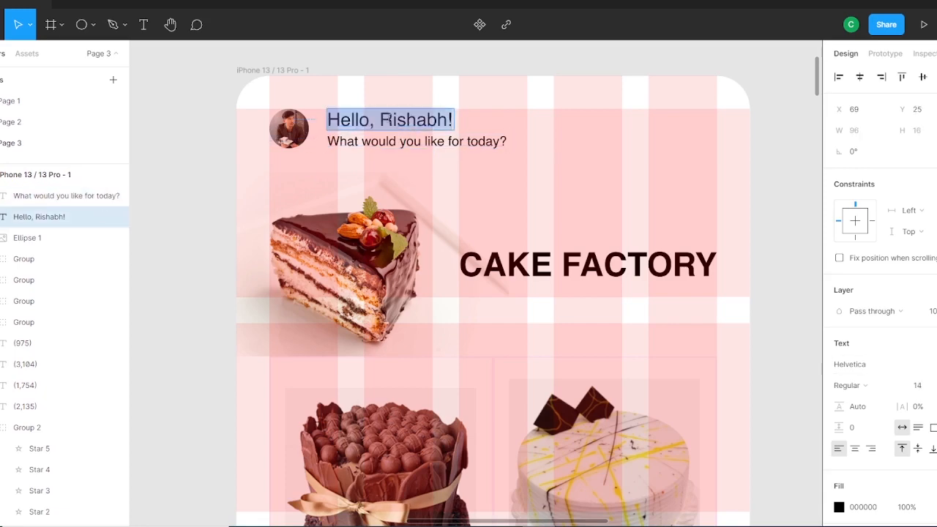
click(902, 388)
click(895, 402)
click(775, 149)
Hide the row and column layout grids of the cake shop frame.
key(ctrl+minus)
drag(451, 265, 404, 172)
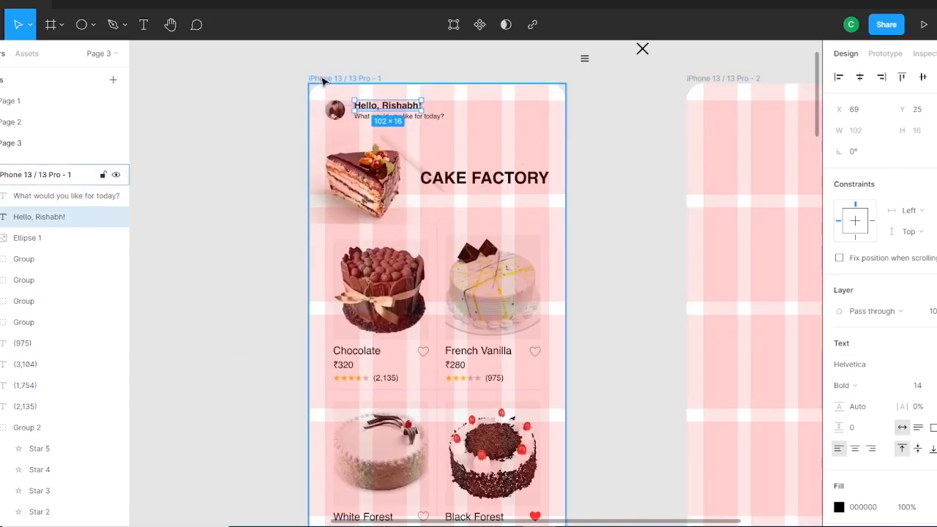
click(323, 79)
click(935, 301)
click(936, 320)
click(631, 227)
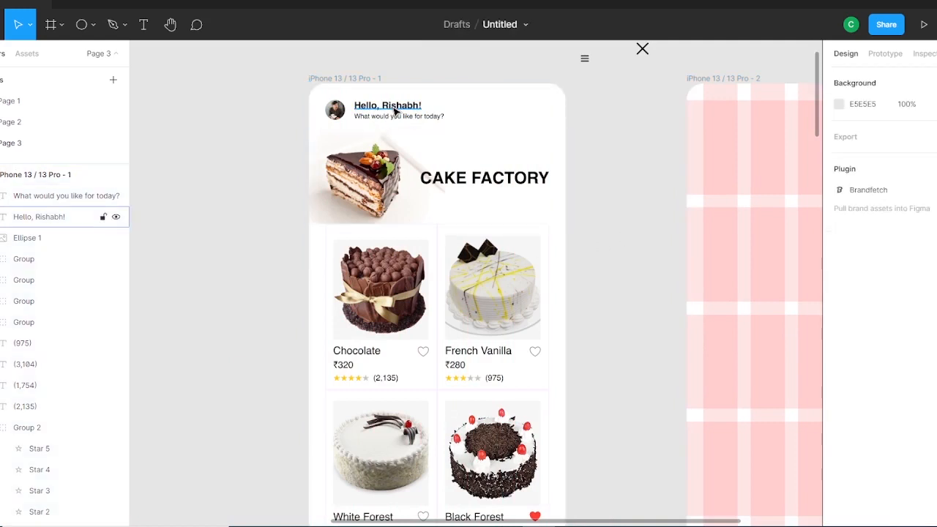
Select the chocolate cake photo inside its mask group and nudge it up to Y 228.
click(335, 109)
ctrl+click(443, 253)
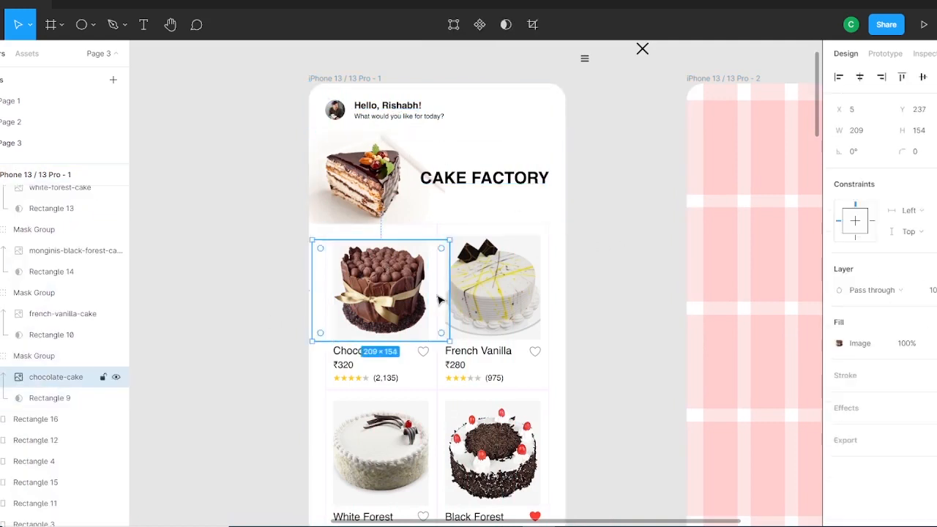
key(Up)
key(Up)
key(Up)
key(Up)
key(Up)
key(Up)
key(Up)
key(Up)
key(Up)
Enlarge the chocolate cake photo to about 224 × 165 and shift it slightly left to fill its mask.
drag(449, 336, 458, 343)
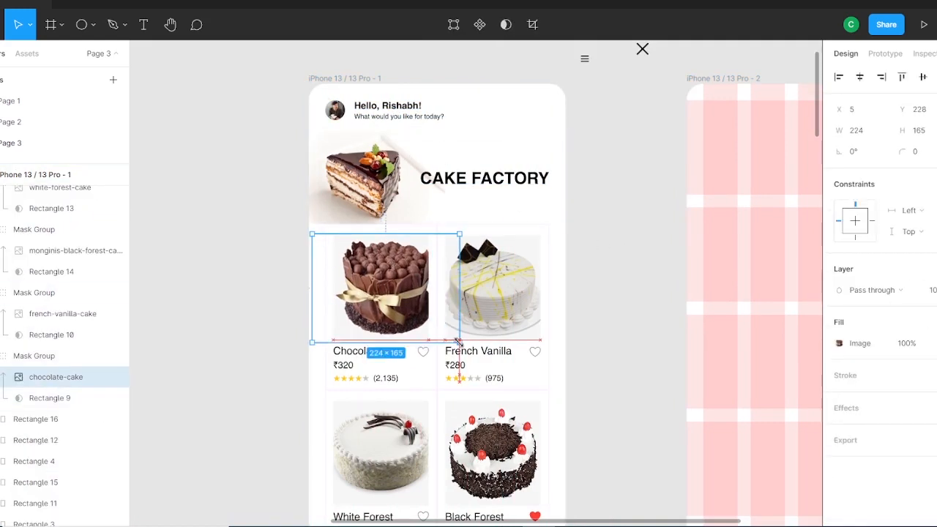
drag(394, 303, 386, 301)
click(264, 110)
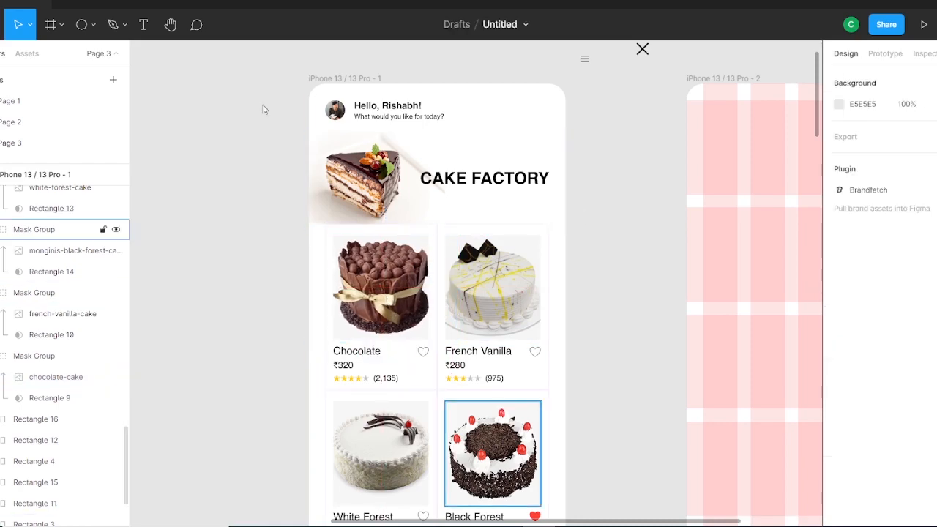
Enlarge the portrait circle beside the greeting to 34 × 34.
scroll(454, 175, up, 5)
scroll(366, 128, up, 2)
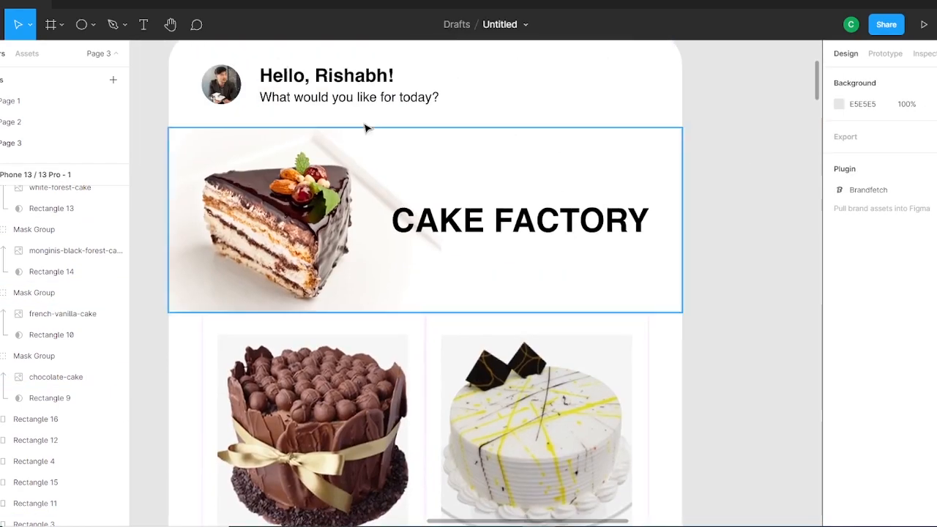
drag(366, 123, 243, 66)
click(238, 119)
click(228, 92)
drag(242, 104, 247, 110)
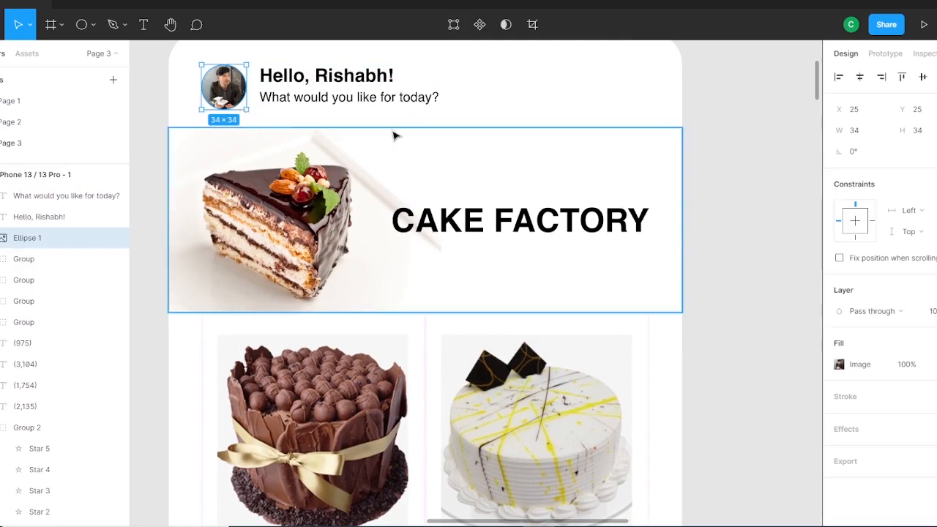
Nudge the two greeting text lines together 2 px down and 3 px right from the portrait.
drag(353, 111, 410, 86)
key(Down)
key(Down)
click(584, 119)
key(ctrl+minus)
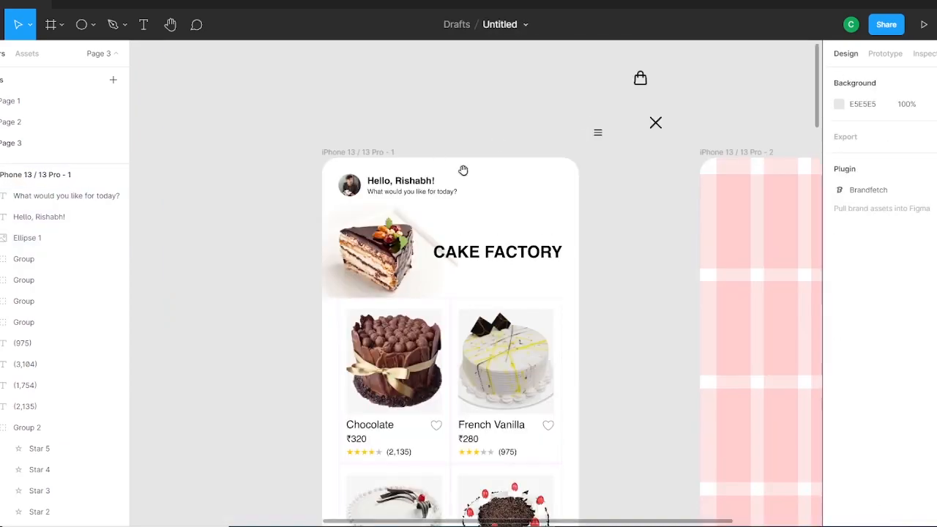
drag(456, 173, 428, 195)
key(Right)
key(Right)
key(Right)
click(603, 149)
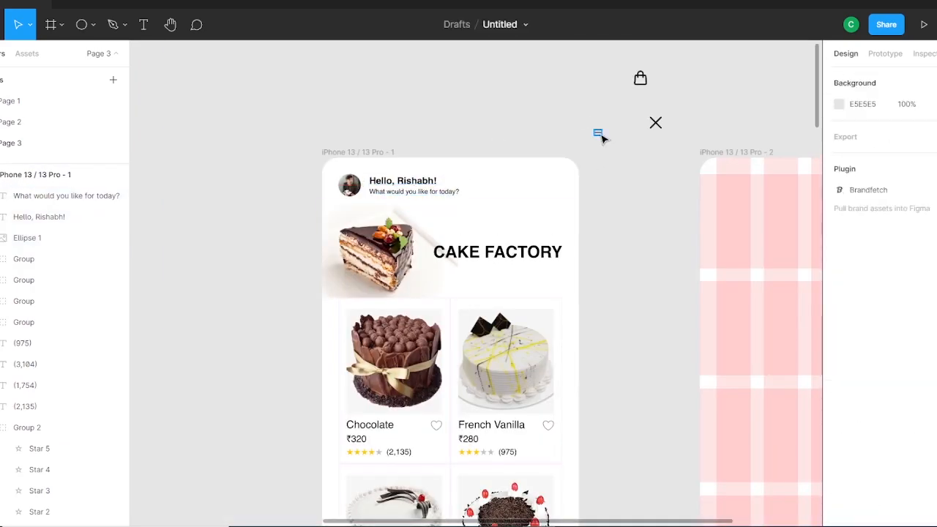
Set the height of the hamburger menu icon above the frames to 14.
click(600, 135)
text(1)
scroll(622, 307, down, 2)
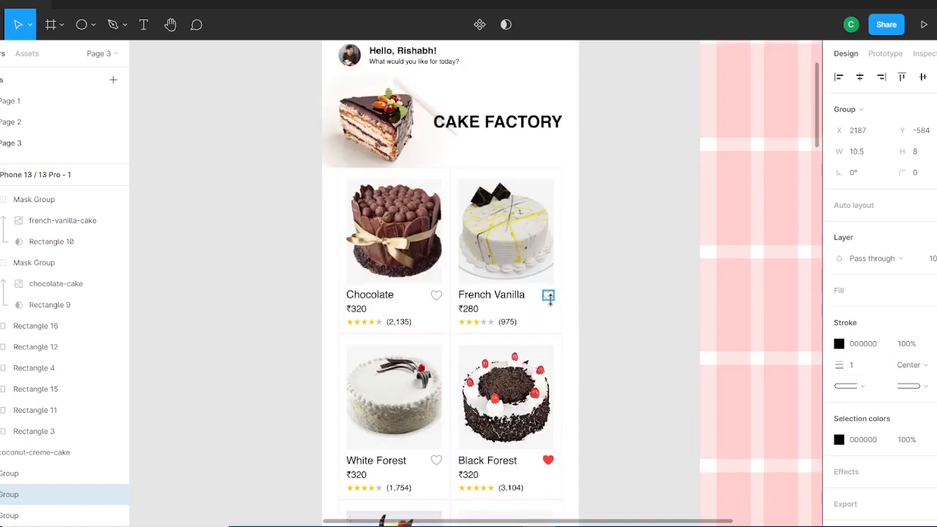
click(548, 297)
scroll(637, 249, up, 4)
click(597, 251)
click(916, 152)
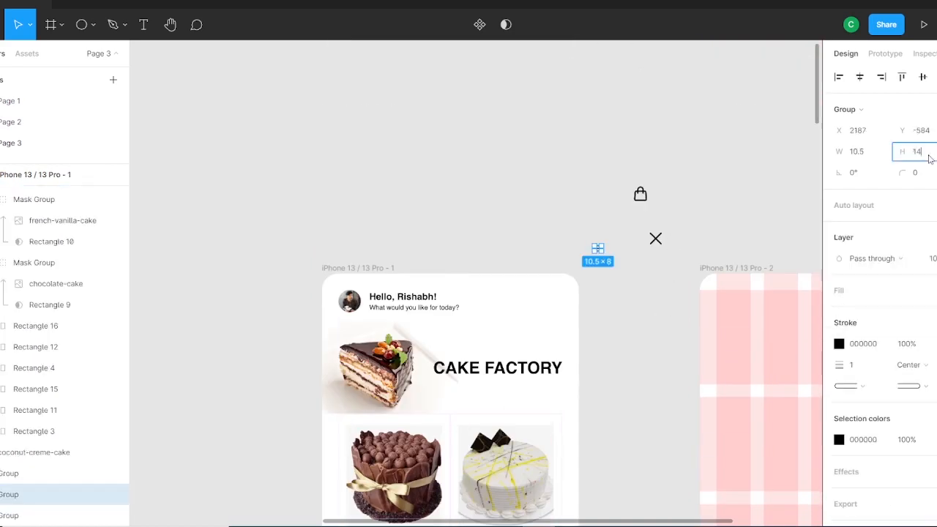
click(654, 330)
Set the height of the shopping bag icon to 14.
click(641, 194)
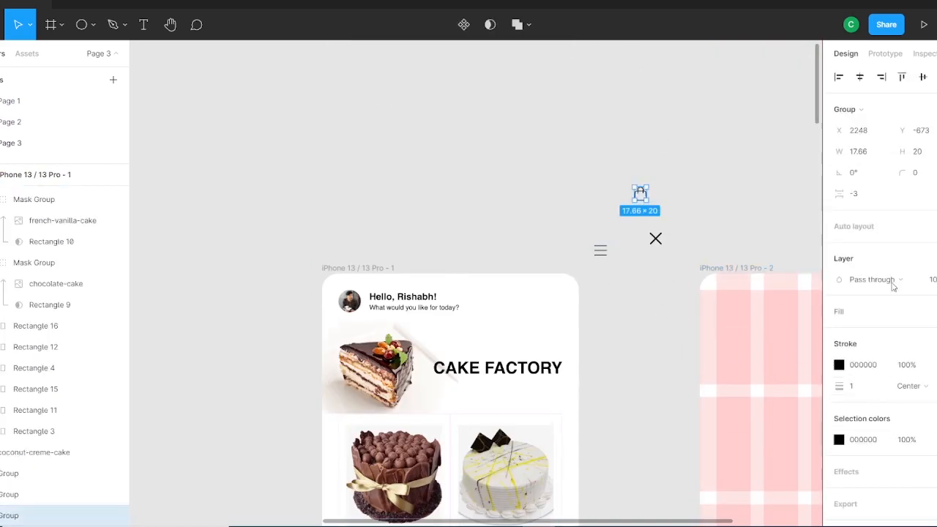
text(14)
key(Return)
click(623, 287)
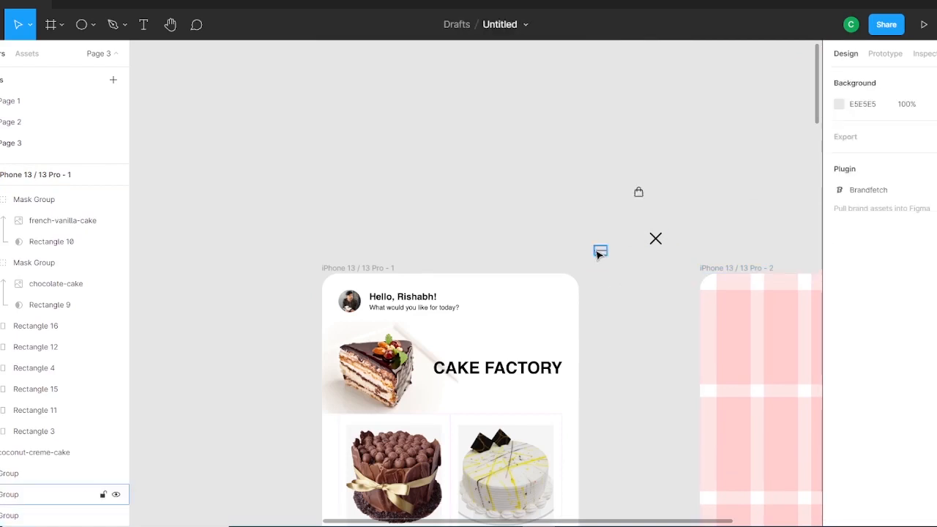
Set the width of the hamburger menu icon above the frames to 13.
click(637, 192)
click(600, 250)
click(870, 152)
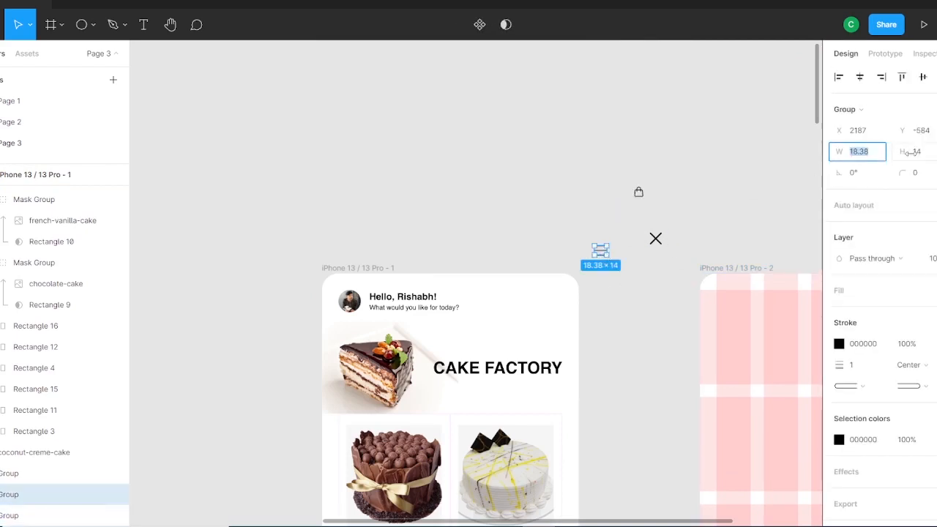
text(13)
key(Return)
click(656, 329)
Place the bag and hamburger icons across from the greeting using the frame's layout grid, with the hamburger at X 352, Y 25.
drag(637, 192, 497, 235)
drag(602, 251, 564, 303)
click(372, 269)
click(936, 299)
click(936, 323)
drag(498, 235, 517, 303)
click(620, 324)
scroll(566, 300, up, 5)
drag(643, 305, 642, 300)
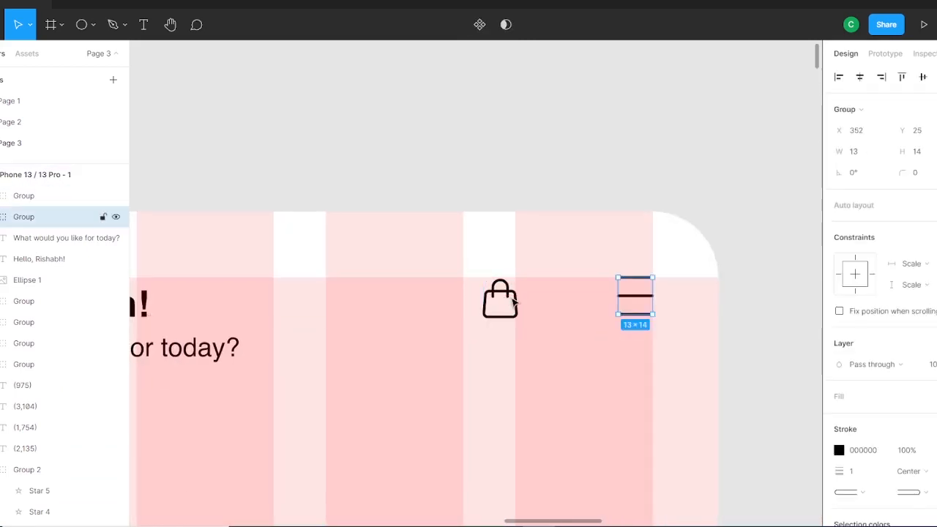
click(184, 118)
Draw a 3 × 3 circle on the canvas above the header and fill it with red FF4033.
key(o)
mouse_move(355, 134)
mouse_down()
mouse_move(514, 295)
mouse_move(480, 166)
mouse_up()
click(371, 137)
click(839, 258)
click(697, 496)
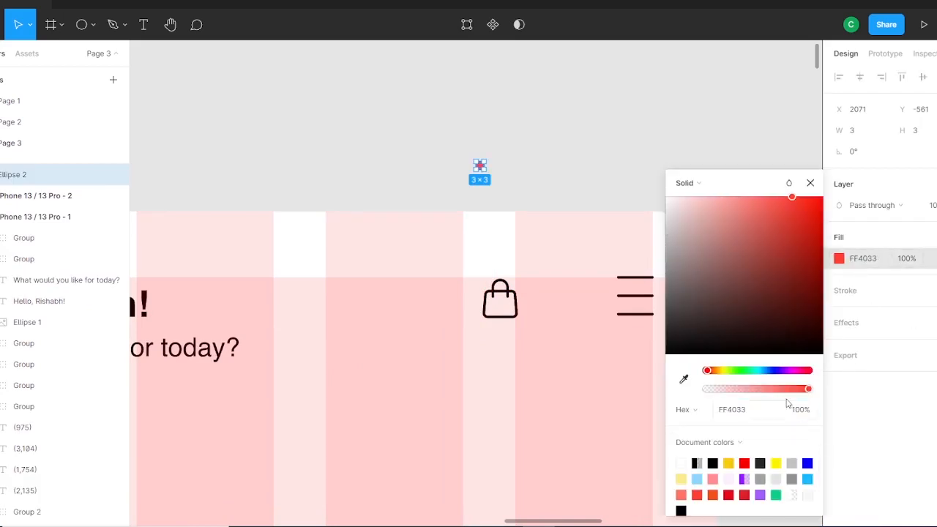
Give the small red circle a white FFFFFF inside stroke 0.5 thick.
click(810, 184)
click(934, 291)
click(839, 312)
drag(721, 258, 665, 196)
click(809, 183)
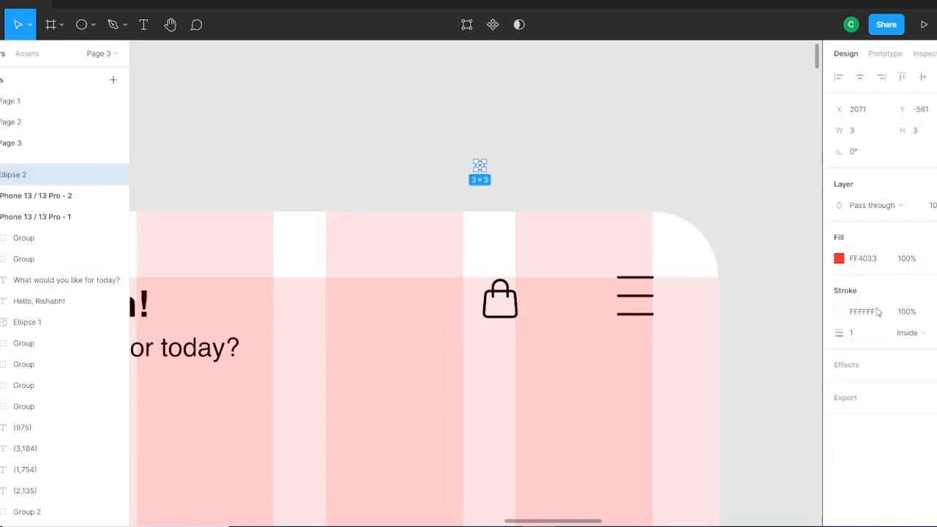
click(861, 336)
Place the red circle as a notification dot on the bag icon's upper right corner, sized 5 × 5 at X 310, Y 28.
drag(480, 166, 516, 290)
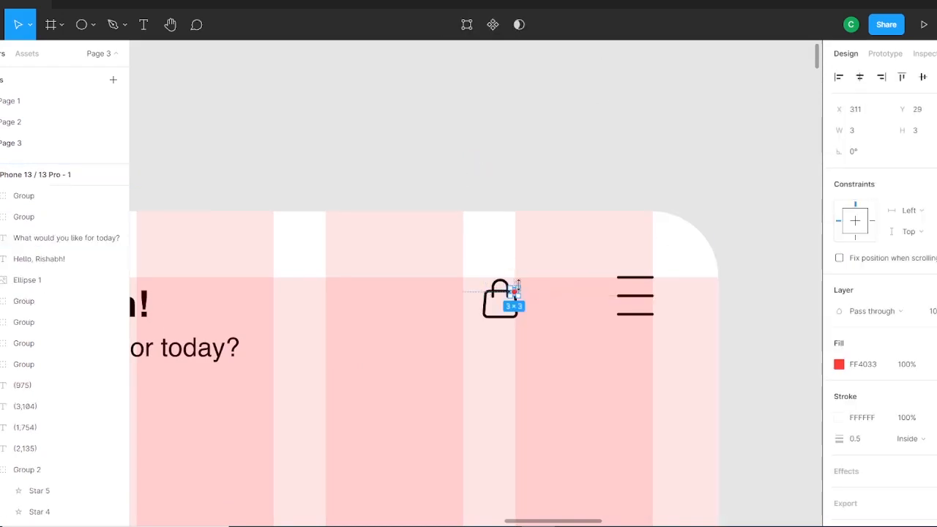
click(594, 166)
click(515, 291)
key(Down)
key(Down)
key(Up)
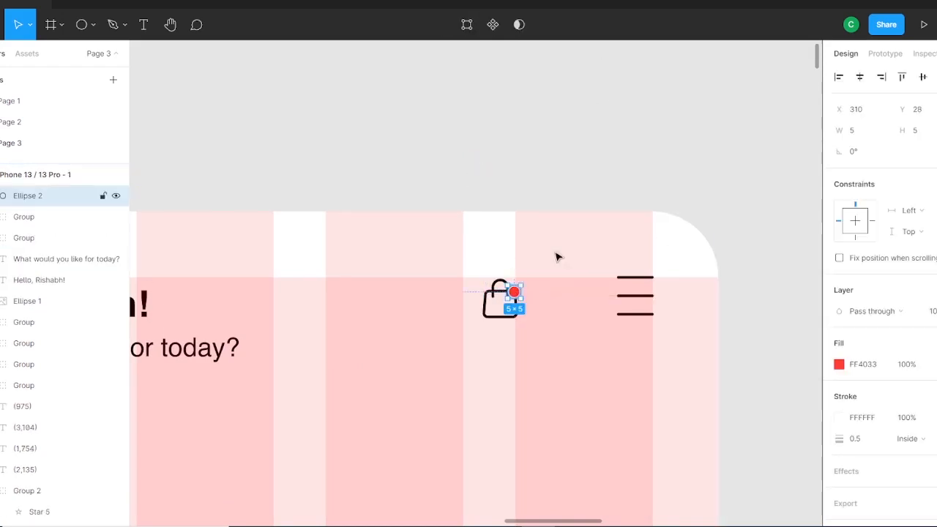
click(632, 246)
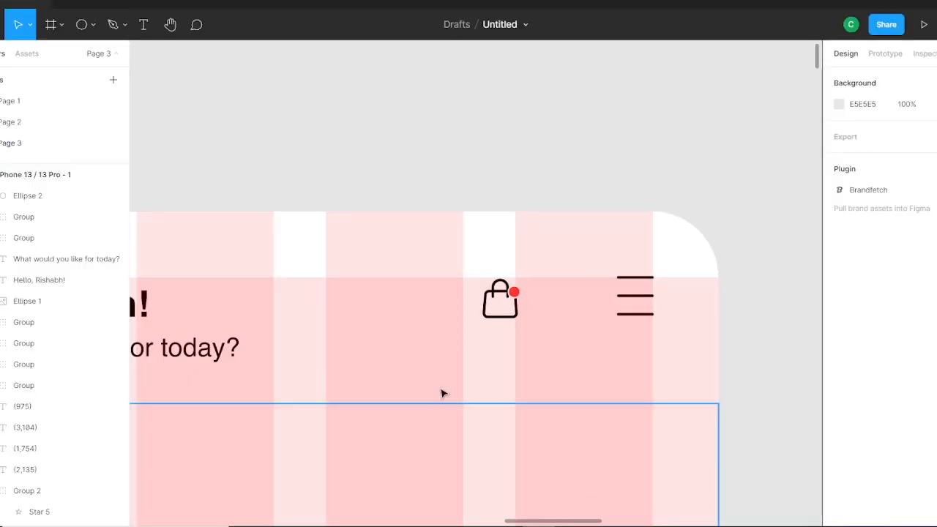
Group the bag icon with its red dot, and shift that group and the hamburger down level with the portrait's centre.
scroll(580, 266, down, 5)
scroll(528, 314, up, 5)
scroll(538, 294, down, 2)
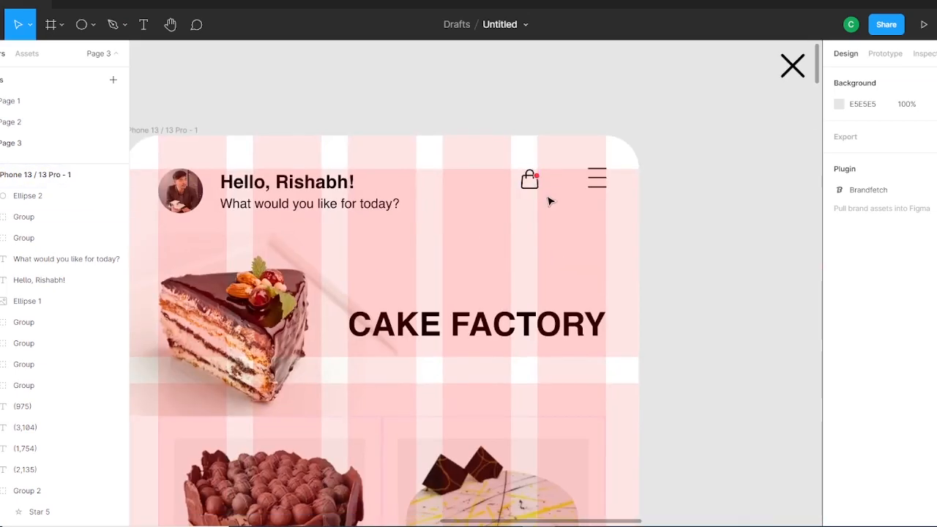
drag(548, 199, 517, 168)
key(ctrl+g)
drag(617, 202, 493, 152)
drag(601, 178, 602, 194)
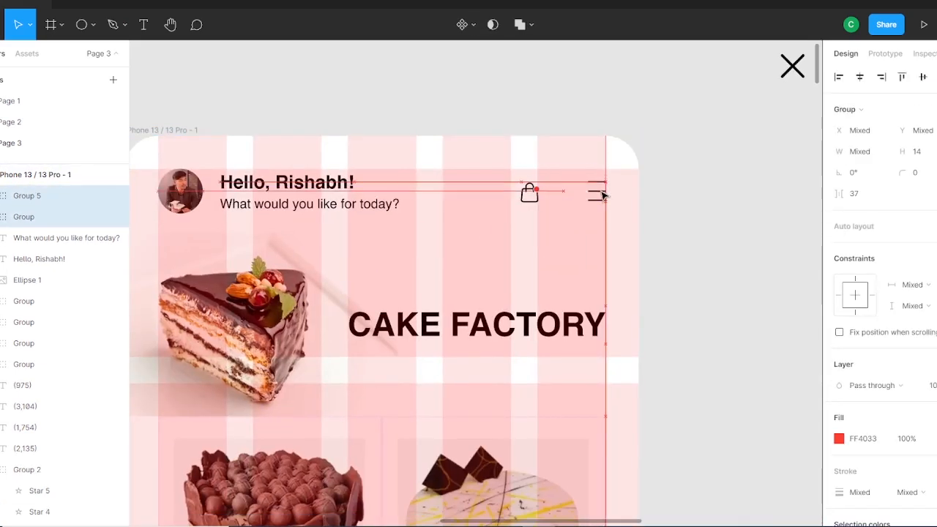
click(751, 203)
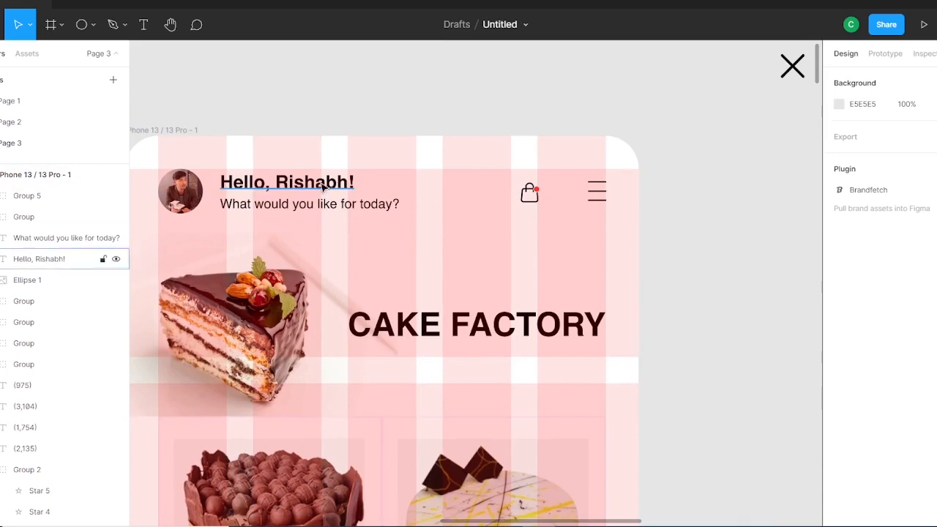
Set the letter spacing of the bold greeting line to 4%.
click(287, 183)
click(932, 409)
key(Up)
key(Up)
key(Up)
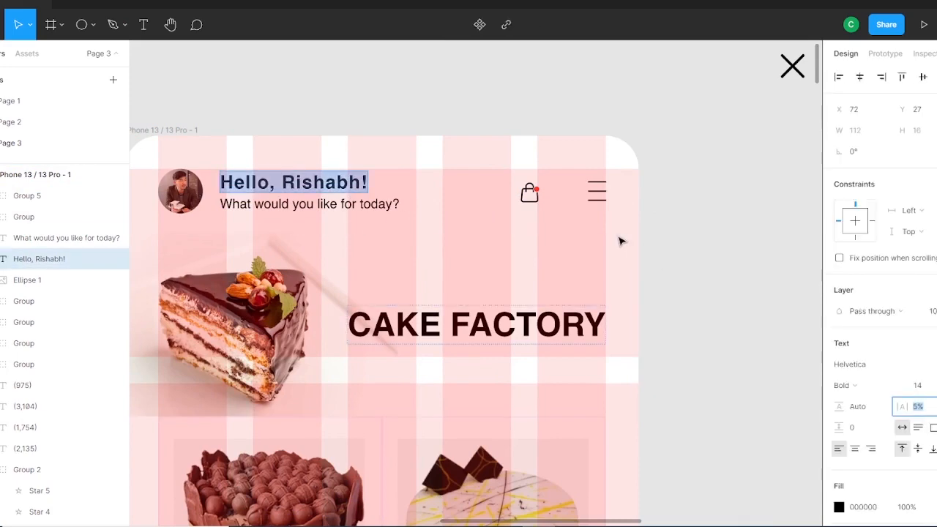
key(Down)
key(Down)
key(Up)
key(Return)
Hide the row and column layout grids of the first iPhone frame.
key(ctrl+minus)
drag(574, 479, 526, 322)
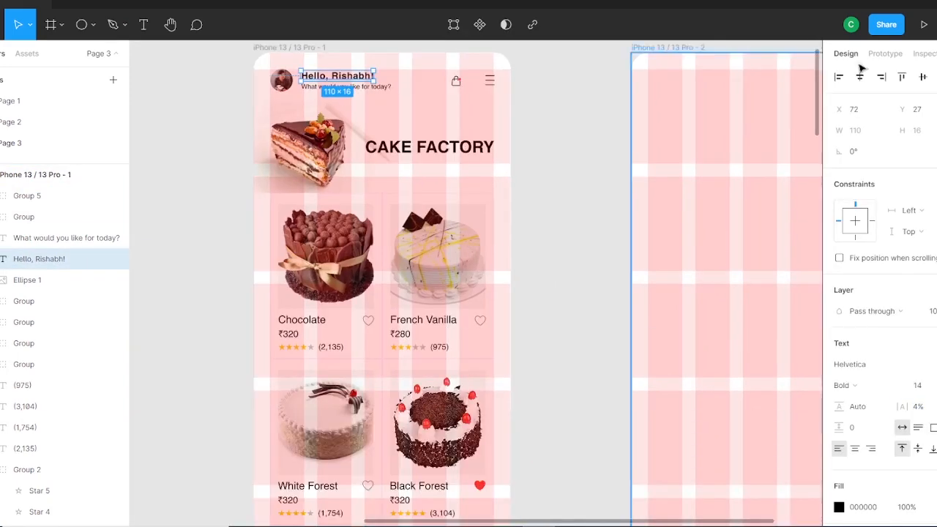
scroll(293, 125, up, 2)
click(279, 131)
click(936, 301)
click(936, 322)
scroll(514, 299, down, 3)
scroll(533, 315, up, 3)
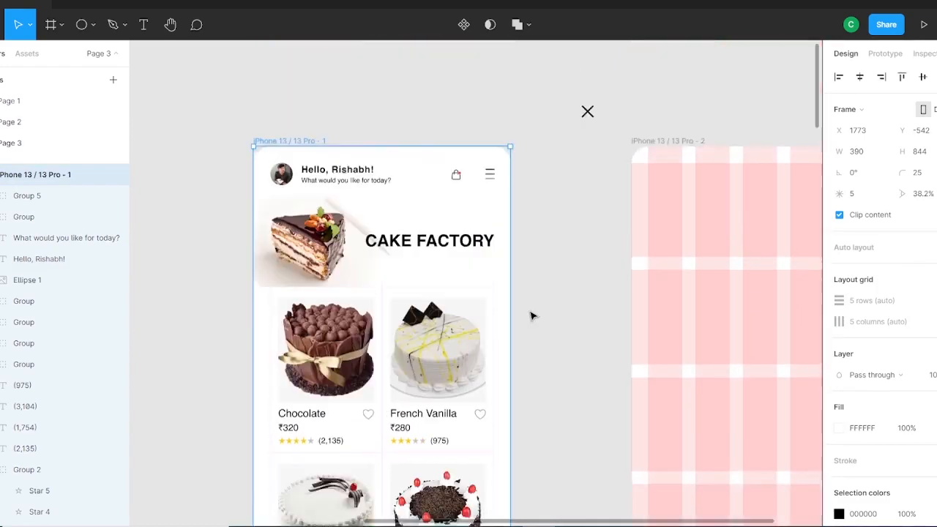
scroll(533, 316, down, 2)
Recolour the "CAKE FACTORY" title with a brown sampled from the chocolate cake photo.
click(451, 160)
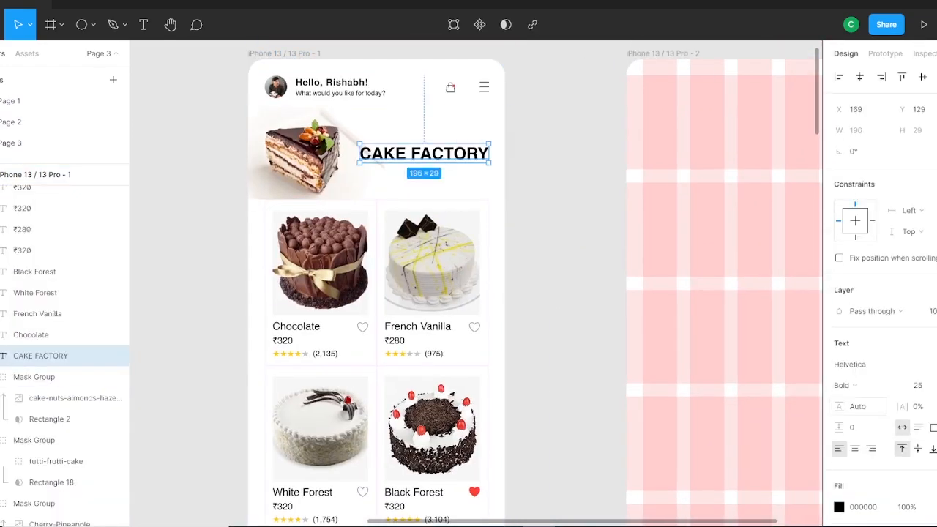
click(839, 507)
click(683, 381)
click(306, 257)
click(566, 292)
click(568, 295)
Recolour the Chocolate, French Vanilla, White Forest and Black Forest names with the brown sampled from the "CAKE FACTORY" title.
click(302, 328)
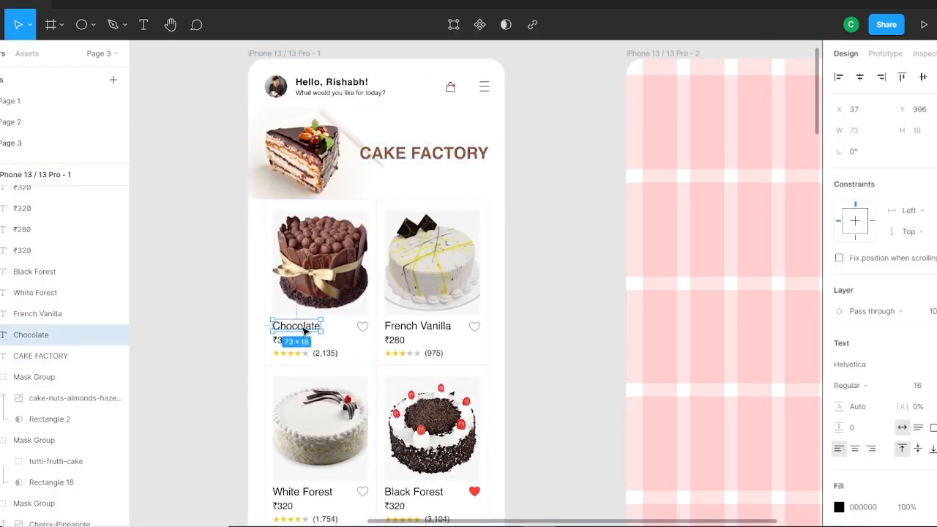
shift+click(419, 327)
scroll(418, 410, right, 1)
scroll(410, 414, down, 1)
shift+click(287, 419)
shift+click(399, 418)
scroll(542, 408, up, 1)
click(839, 506)
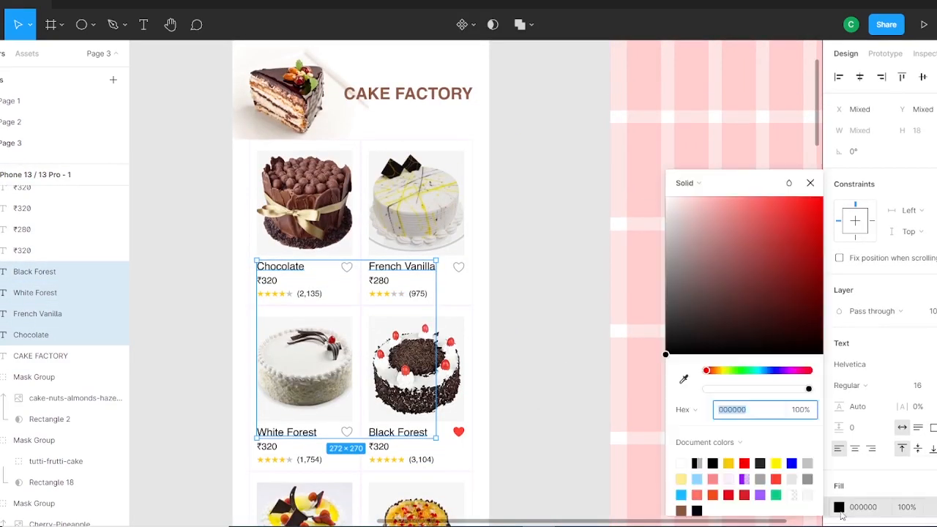
click(683, 380)
click(387, 93)
click(811, 183)
click(550, 273)
Recolour the four cake prices with the grey 929292 sampled from a heart icon's outline.
click(267, 280)
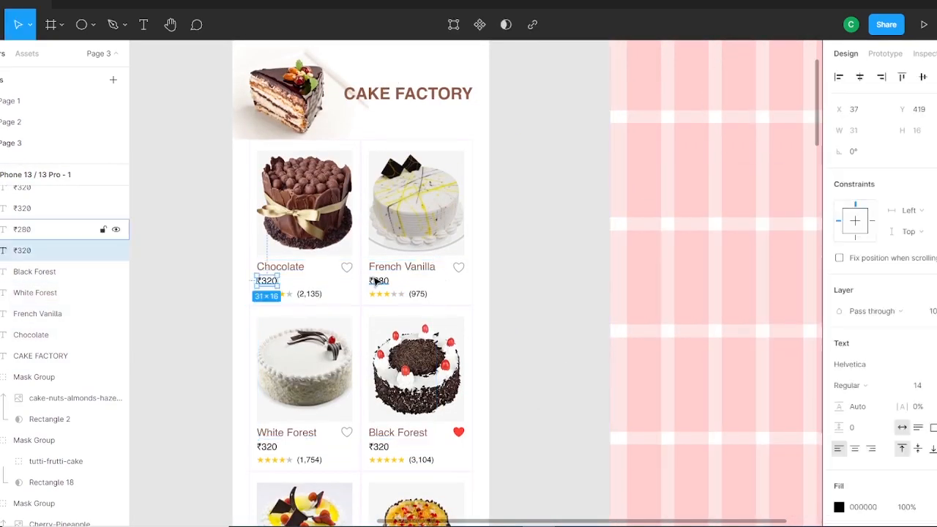
shift+click(378, 280)
scroll(396, 351, left, 1)
shift+click(361, 447)
shift+click(474, 446)
scroll(478, 450, right, 1)
scroll(477, 449, down, 1)
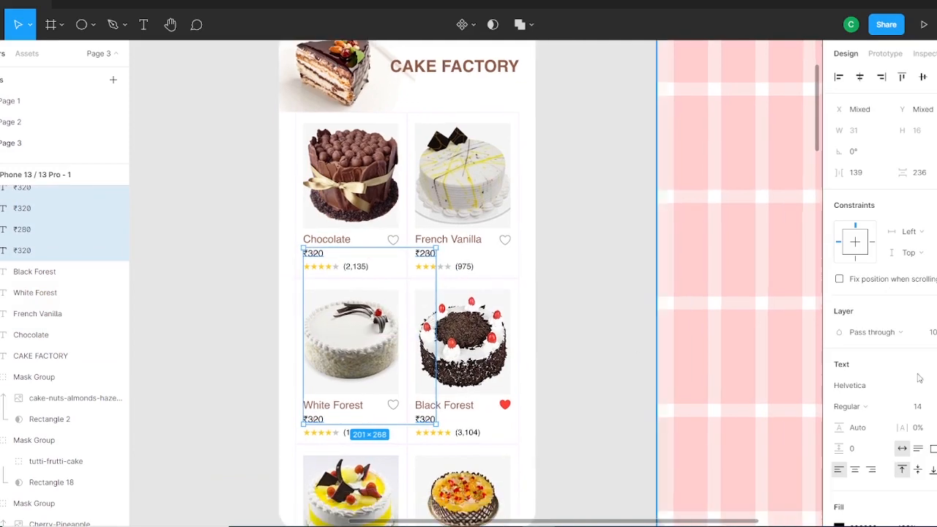
scroll(878, 293, down, 3)
click(839, 379)
click(683, 379)
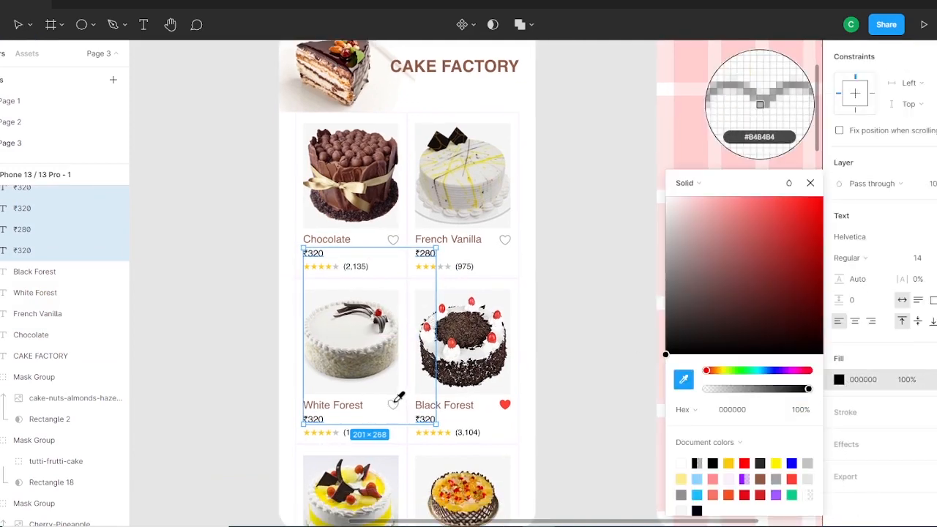
click(396, 405)
key(i)
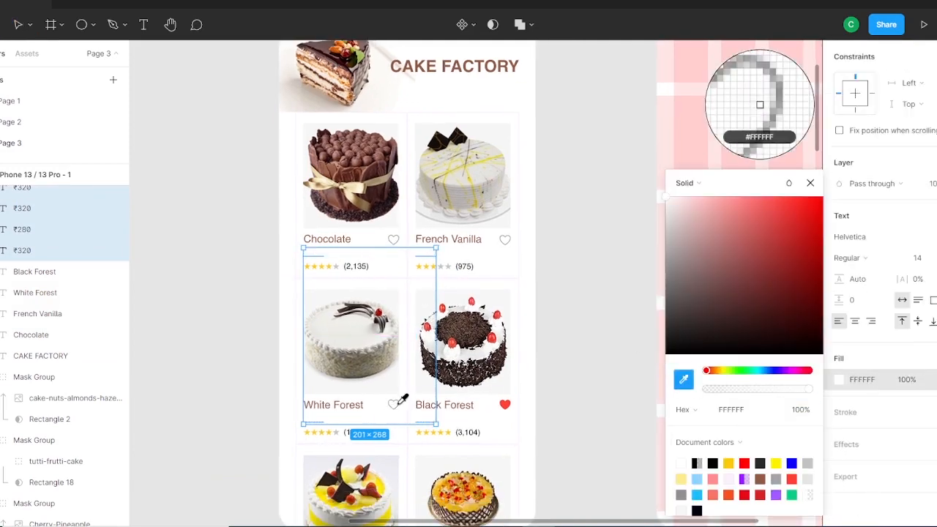
key(ctrl+equal)
click(314, 192)
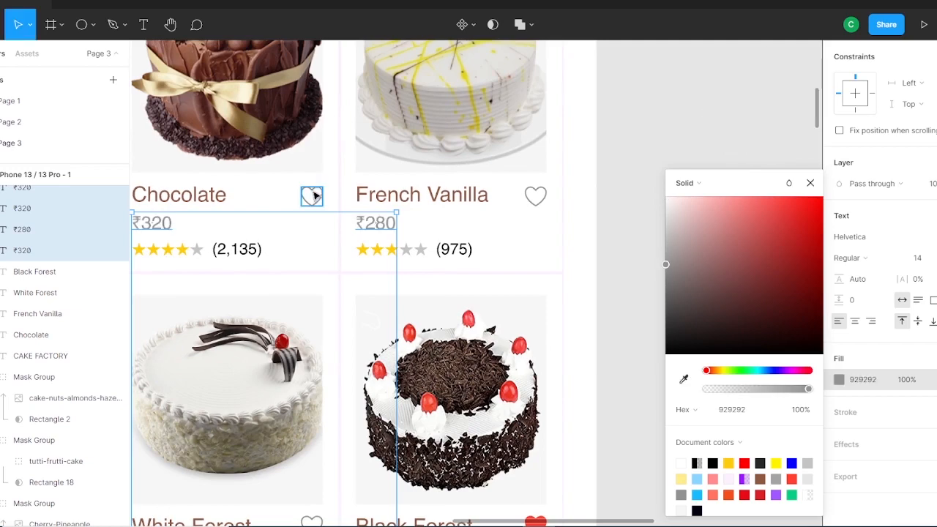
click(622, 205)
Recolour the four rating counts beside the stars with the grey 929292 sampled from a price.
click(455, 251)
shift+click(239, 250)
scroll(240, 252, down, 4)
shift+click(243, 308)
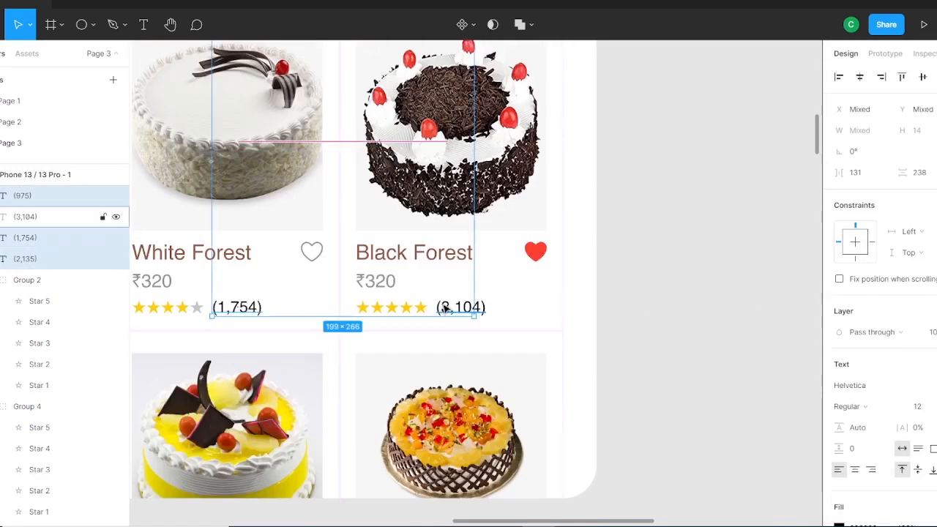
shift+click(448, 308)
click(839, 379)
key(i)
click(155, 279)
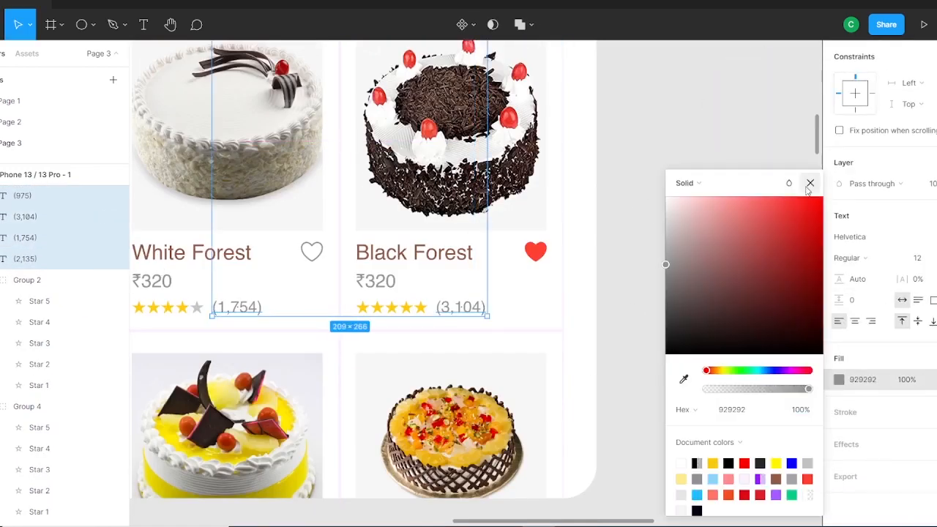
click(810, 186)
Darken the fill of all four cake prices to a deeper grey than the rating counts.
click(157, 282)
shift+click(384, 284)
scroll(383, 282, up, 3)
shift+click(377, 183)
click(839, 379)
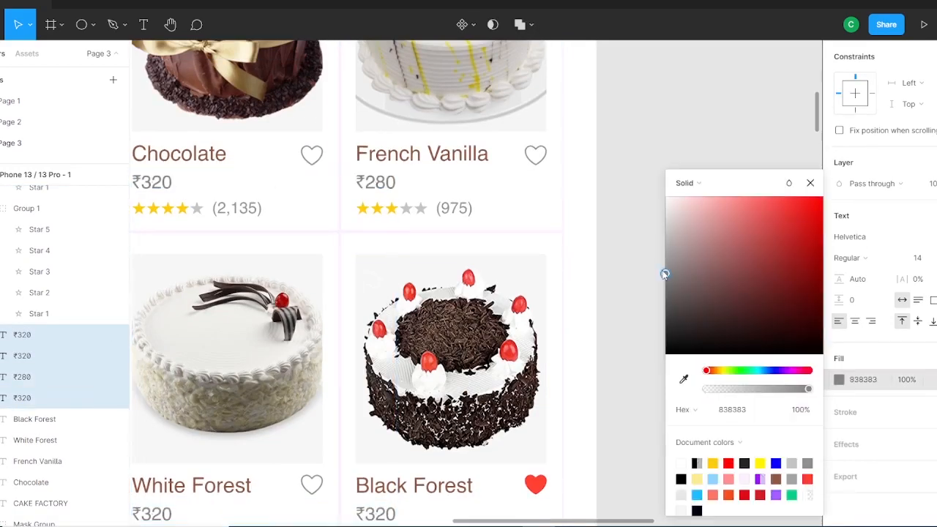
mouse_move(666, 272)
mouse_down()
mouse_move(665, 291)
mouse_move(671, 286)
mouse_up()
click(810, 183)
click(803, 226)
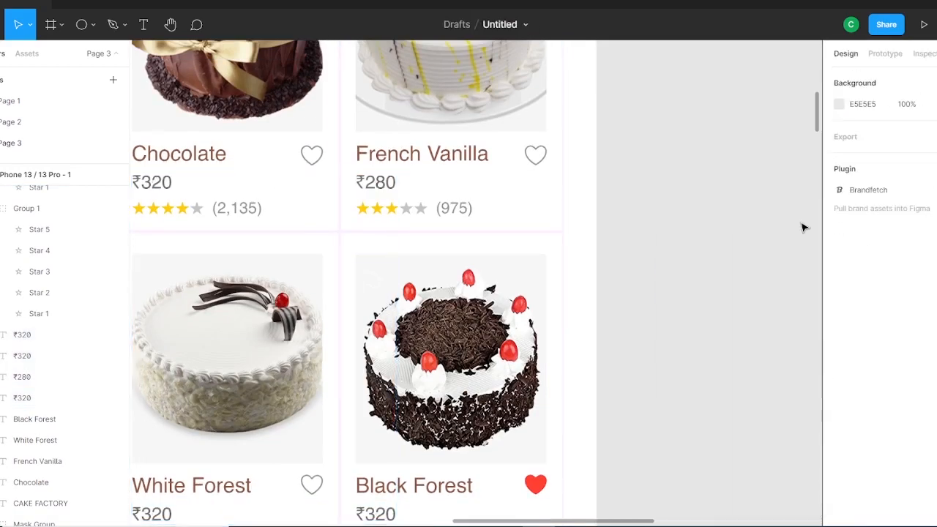
Fill the "What would you like for today?" line with grey 6C6C6C sampled from the French Vanilla price.
scroll(445, 285, down, 3)
scroll(414, 286, up, 3)
scroll(411, 264, down, 1)
click(382, 87)
click(839, 507)
click(683, 378)
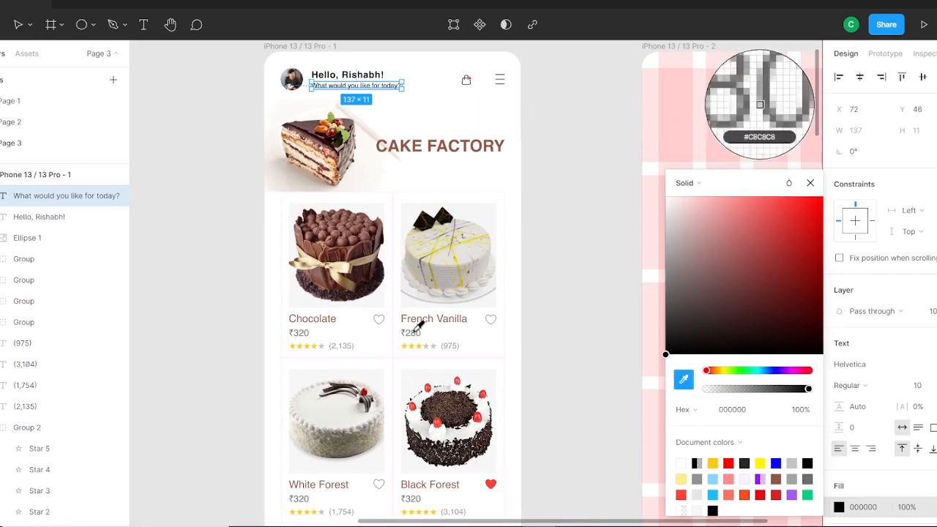
click(416, 333)
Resample the grey of the "What would you like for today?" line from the enlarged Chocolate price, giving 6C6C6C.
scroll(574, 249, up, 1)
key(ctrl+plus)
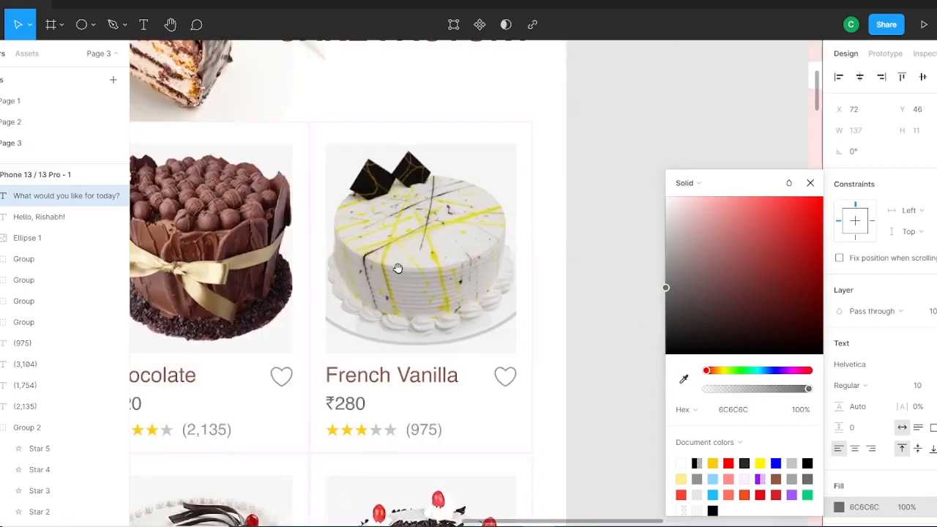
drag(400, 268, 493, 425)
click(679, 381)
drag(367, 415, 381, 311)
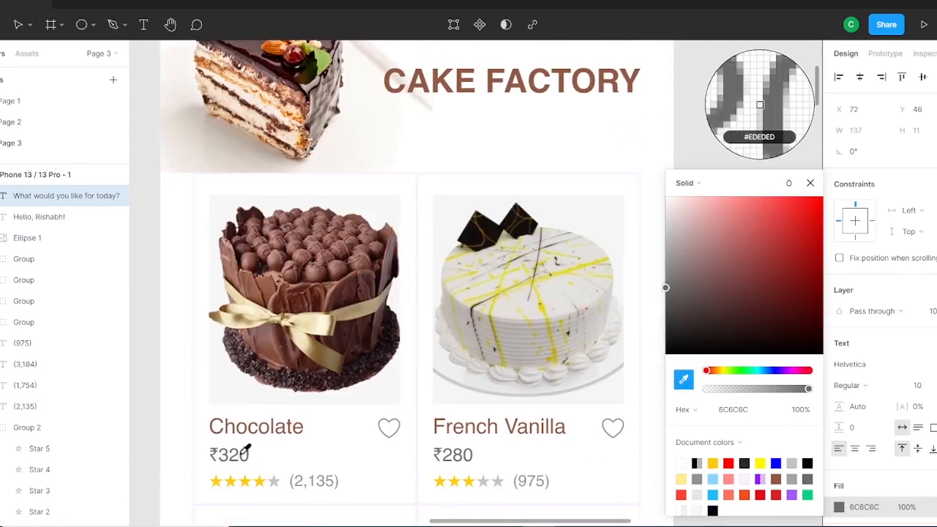
key(ctrl+plus)
drag(182, 478, 404, 244)
click(222, 386)
scroll(272, 345, up, 13)
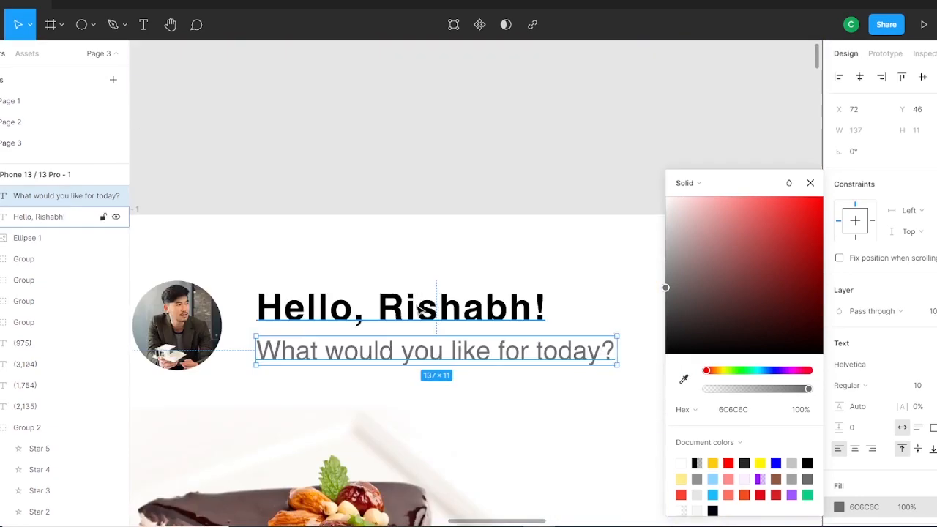
Recolour the bold greeting line with the brown 905A43 sampled from the "CAKE FACTORY" title.
click(301, 307)
scroll(300, 278, down, 4)
click(839, 507)
click(685, 380)
click(618, 252)
click(811, 183)
scroll(765, 278, up, 2)
key(ctrl+minus)
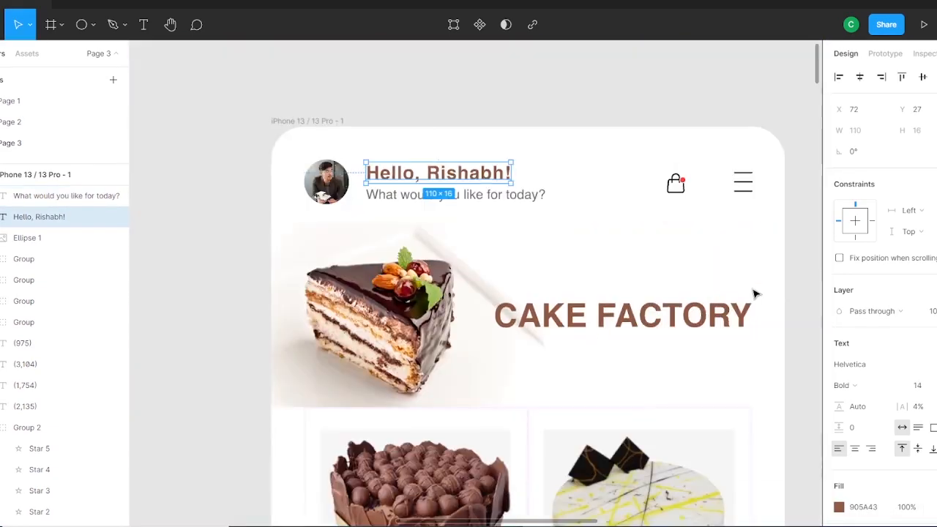
Change the hamburger icon's stroke to the grey 929292 sampled from a heart icon's outline.
click(744, 186)
scroll(665, 330, down, 5)
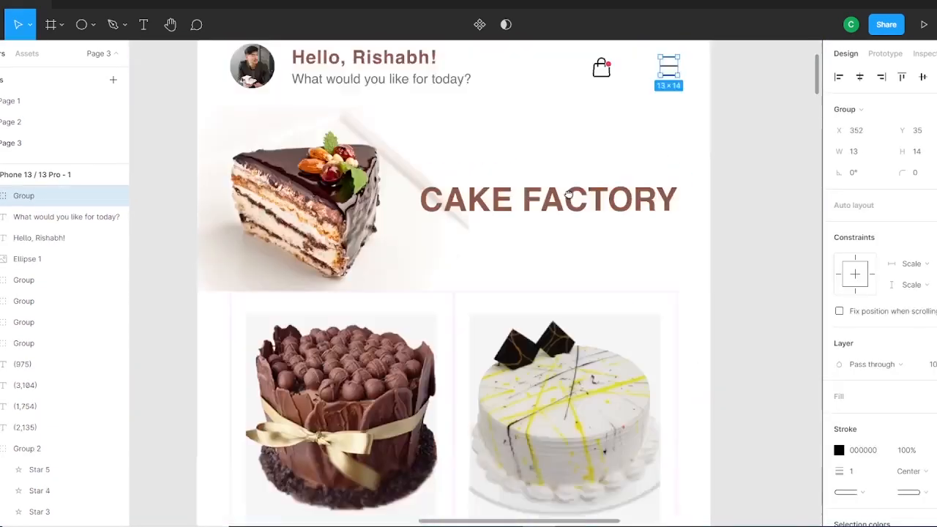
key(ctrl+plus)
click(839, 449)
click(683, 378)
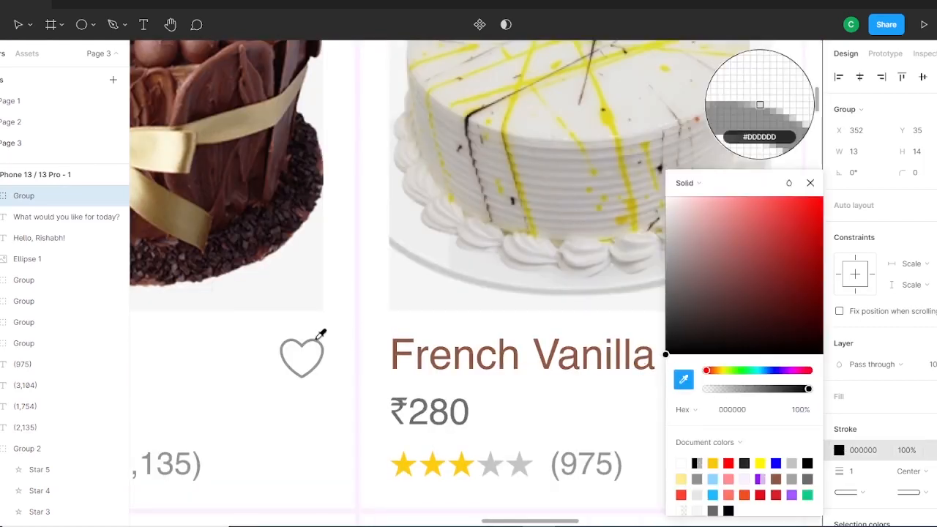
click(757, 94)
key(Escape)
scroll(716, 197, up, 5)
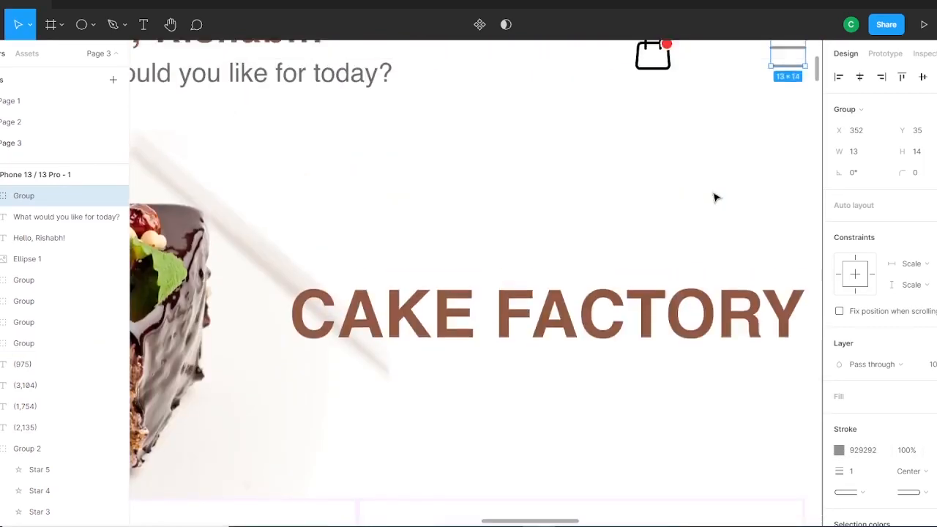
Change the bag icon's stroke inside its group to the grey 929292 sampled from the Chocolate card's heart outline.
scroll(716, 198, up, 5)
double_click(650, 382)
click(839, 449)
click(684, 380)
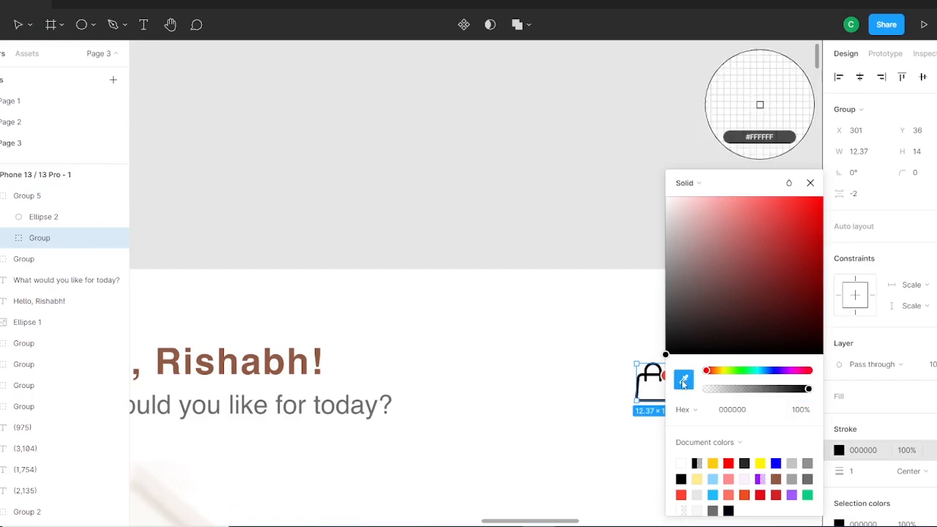
scroll(410, 198, down, 10)
click(472, 317)
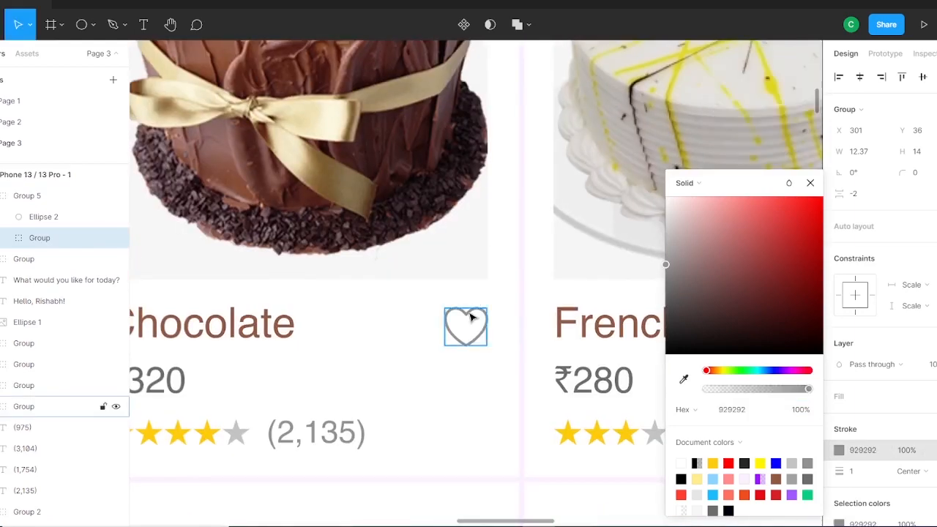
key(Escape)
scroll(680, 252, down, 10)
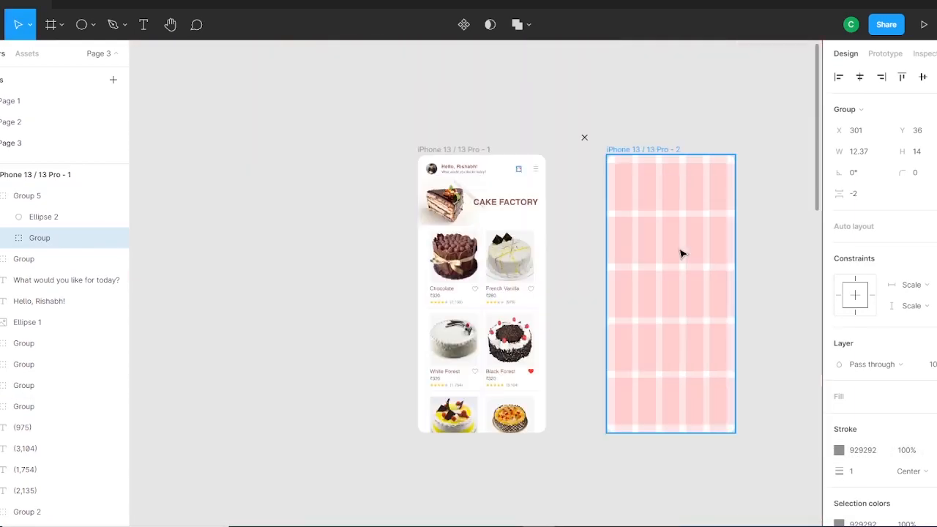
click(588, 178)
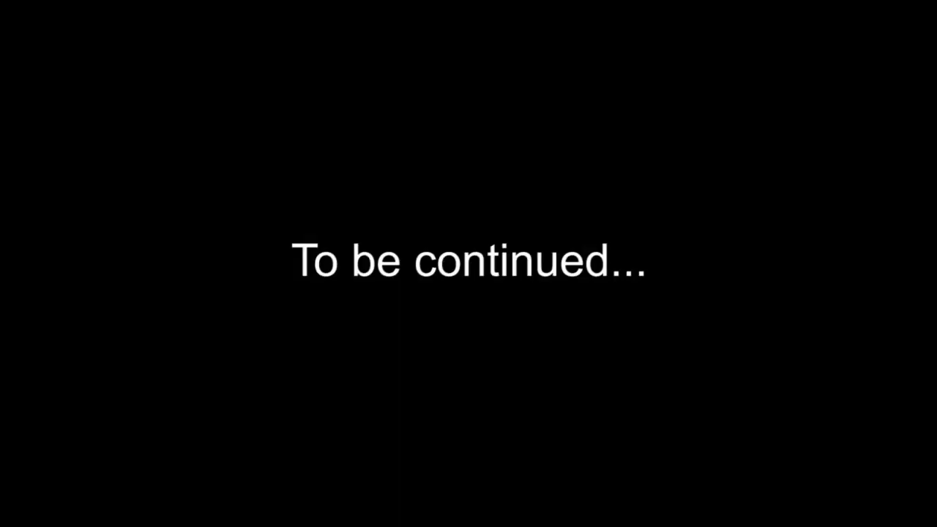